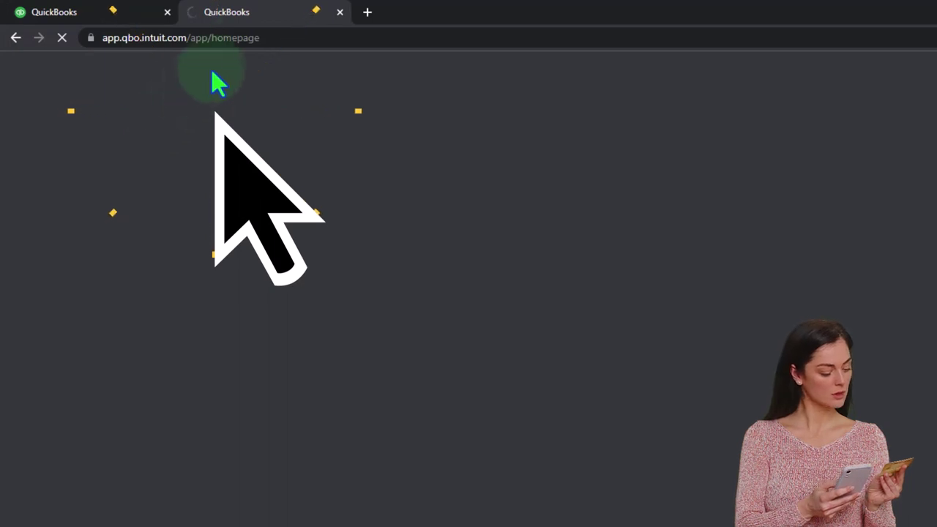
Step: Duplicate the QuickBooks browser tab and open the Balance Sheet report in the second tab
right_click(266, 20)
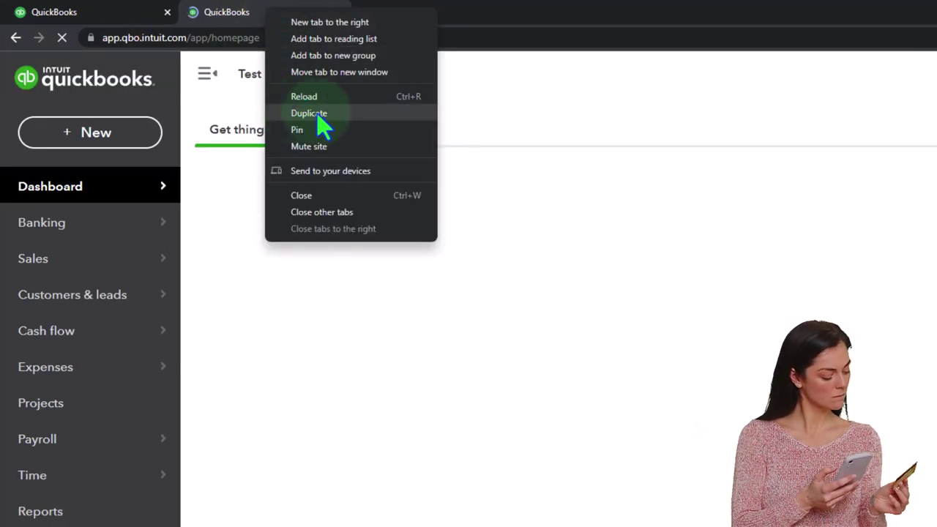
key(Escape)
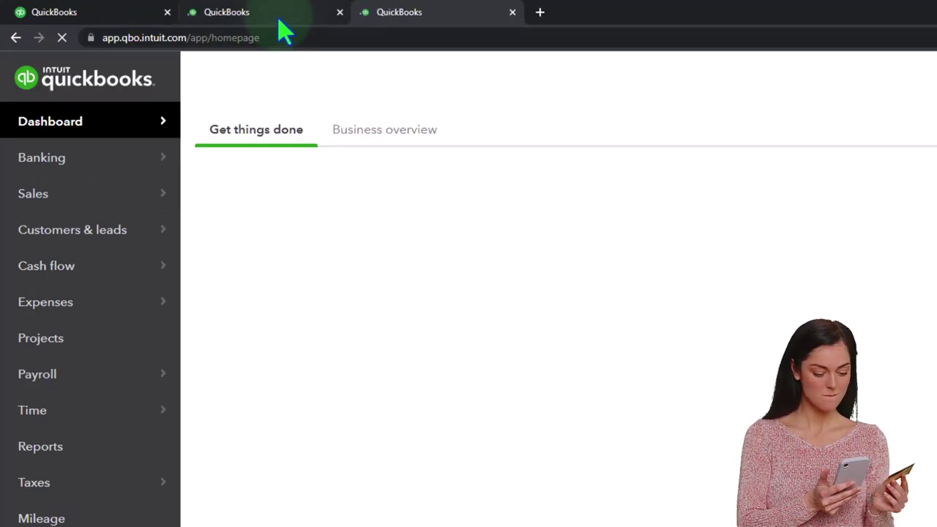
click(282, 22)
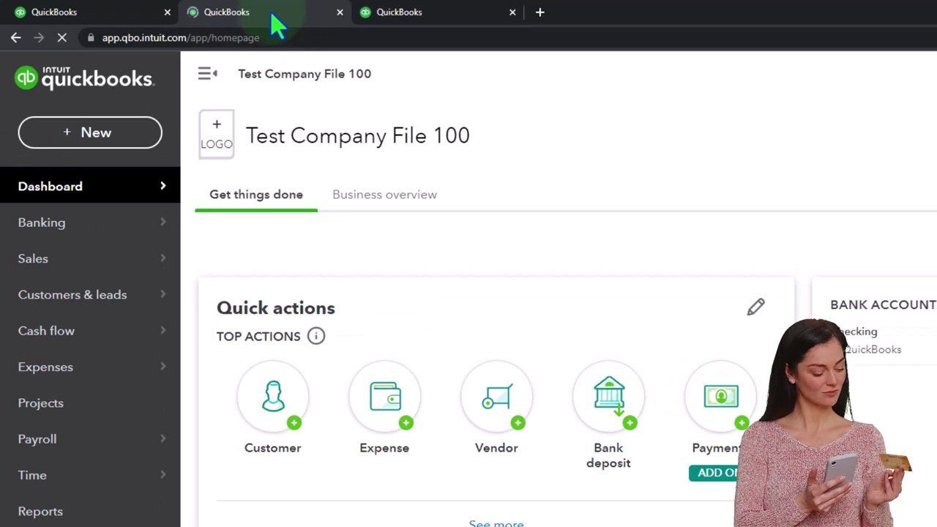
click(72, 504)
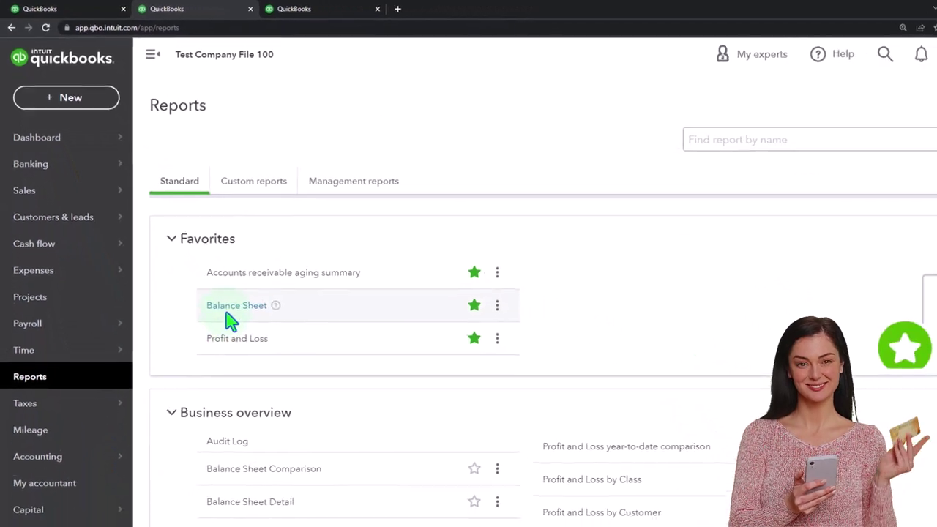
click(232, 312)
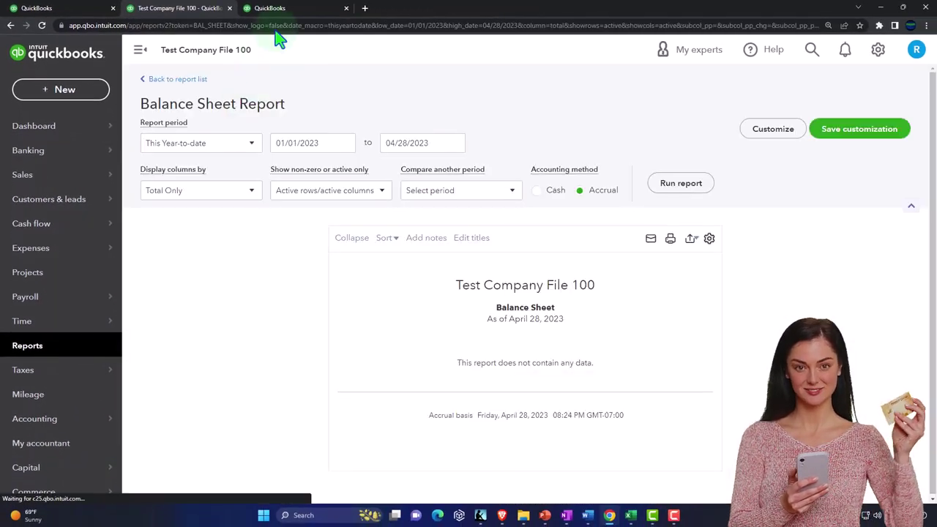
Step: Open the Profit and Loss report in the third browser tab and collapse the navigation sidebar
click(293, 10)
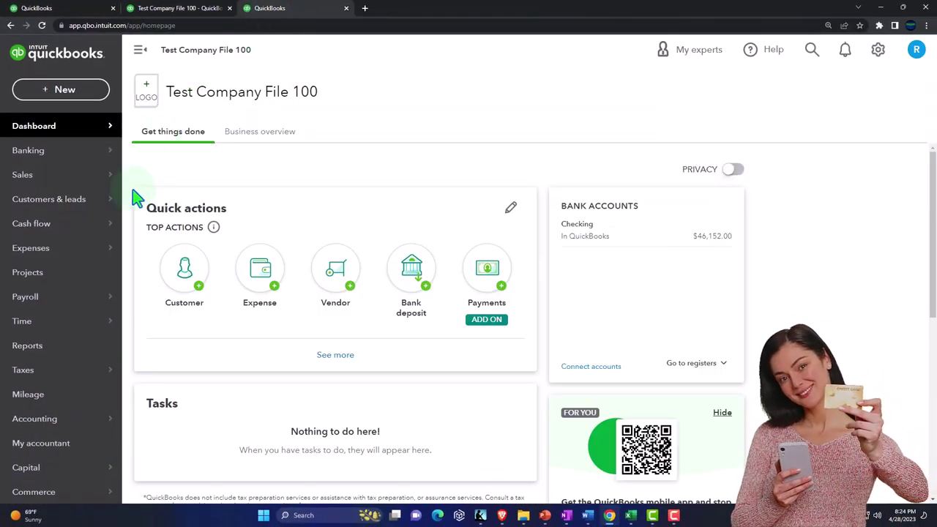
click(51, 349)
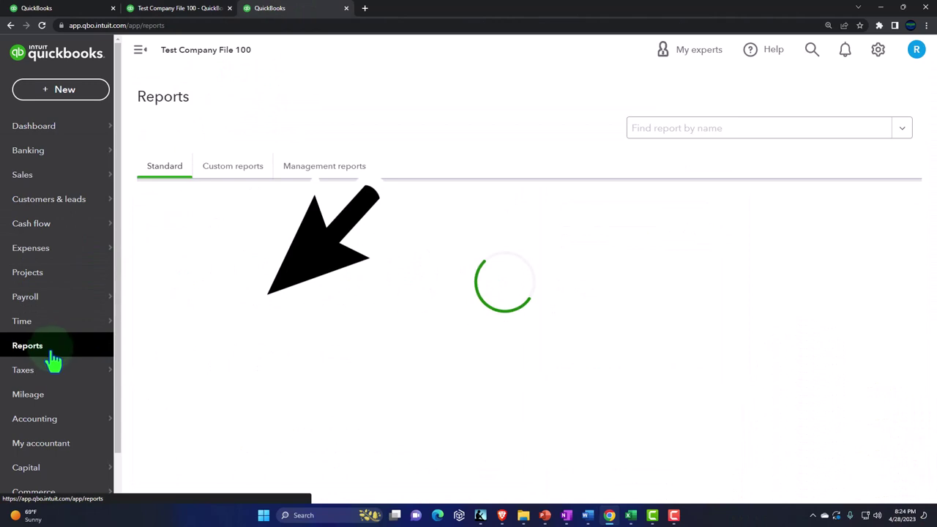
click(204, 313)
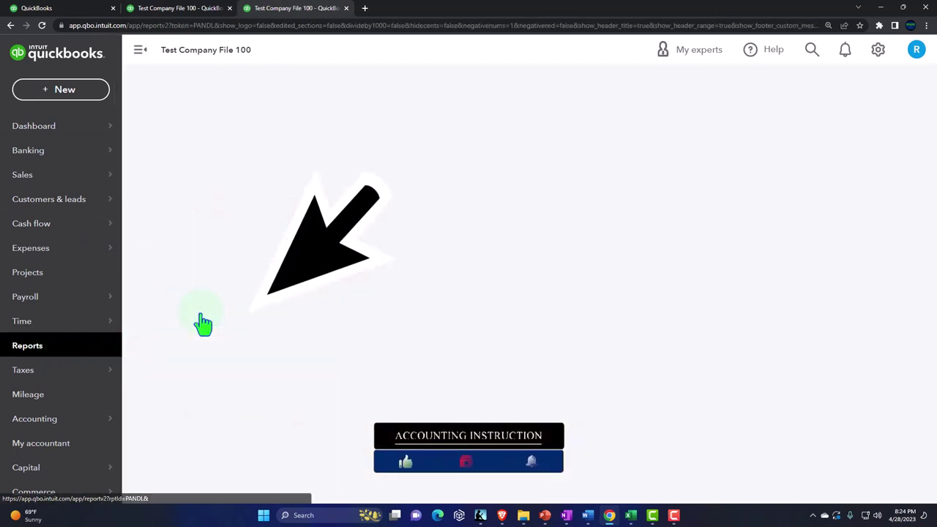
click(140, 53)
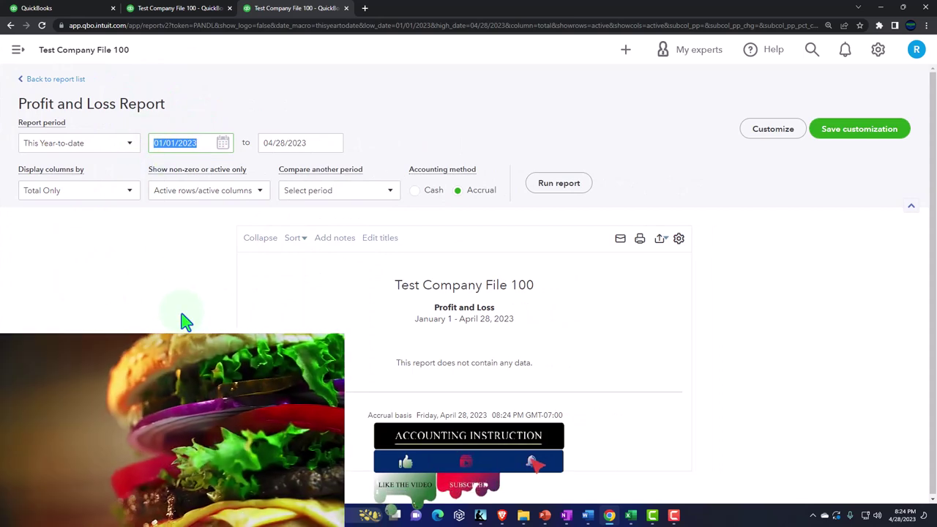
Step: Run the Profit and Loss report for 01/01/2025 to 06/30/2025 with columns displayed by Months
text(01/01/2025)
key(Tab)
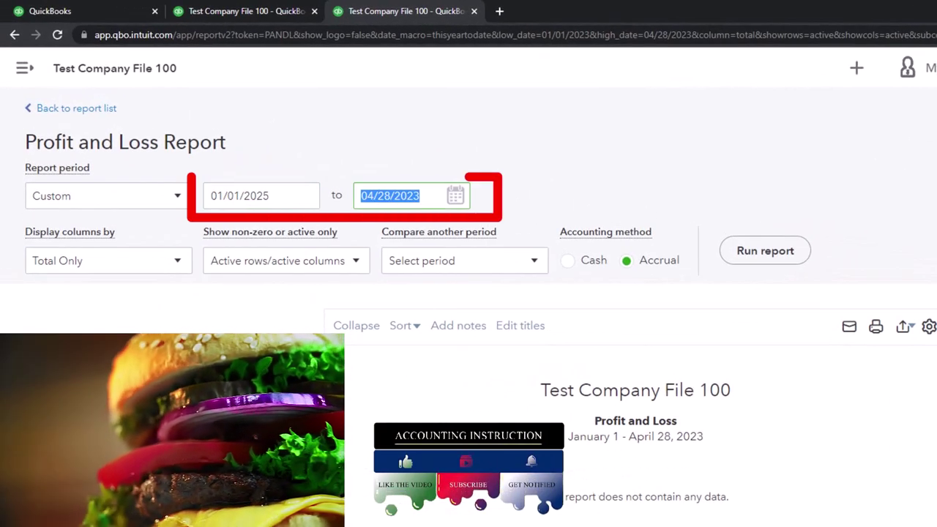
text(06/30/2025)
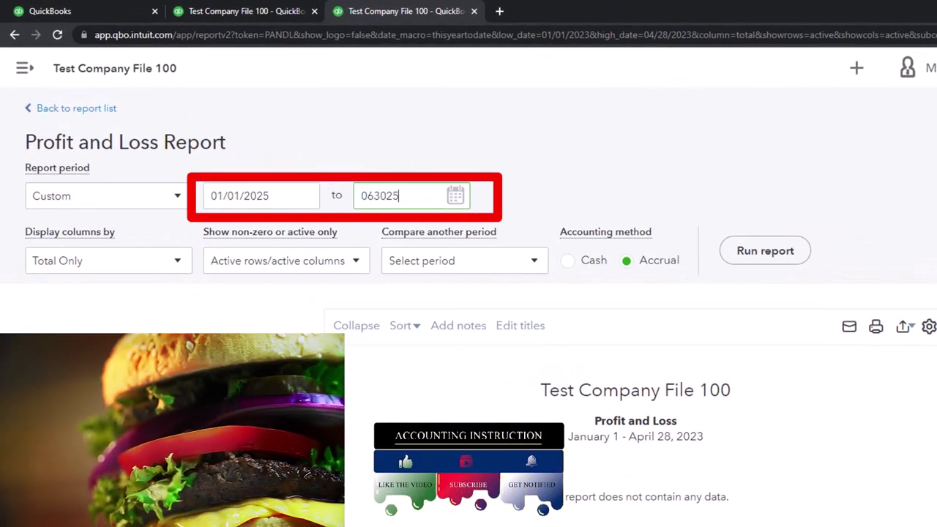
key(Tab)
click(182, 271)
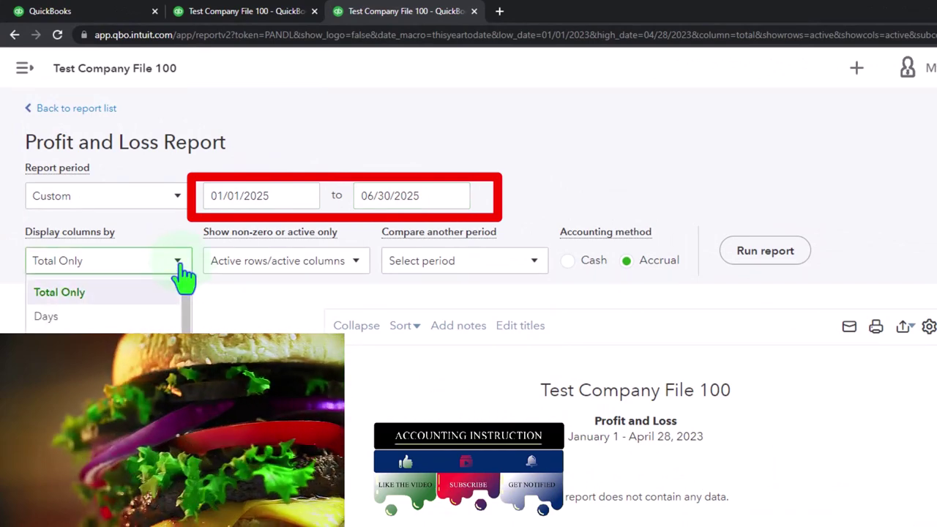
click(53, 364)
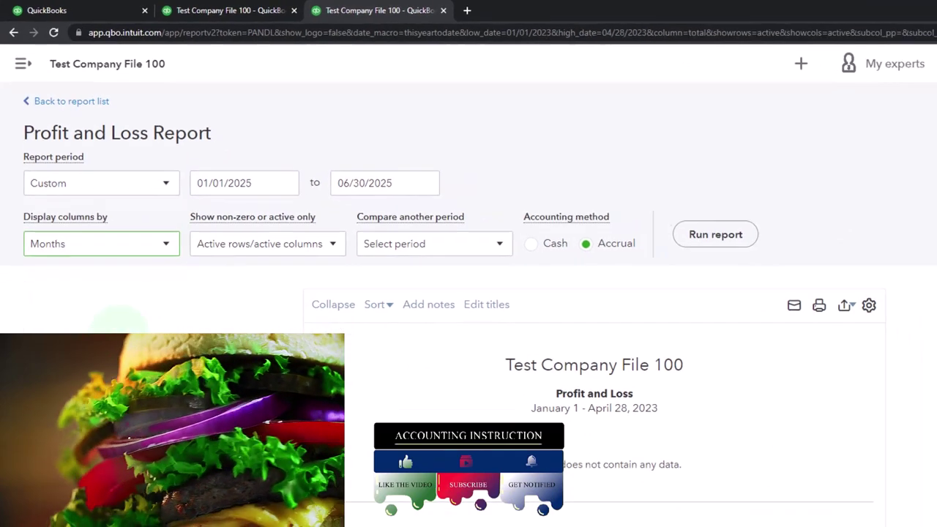
click(767, 253)
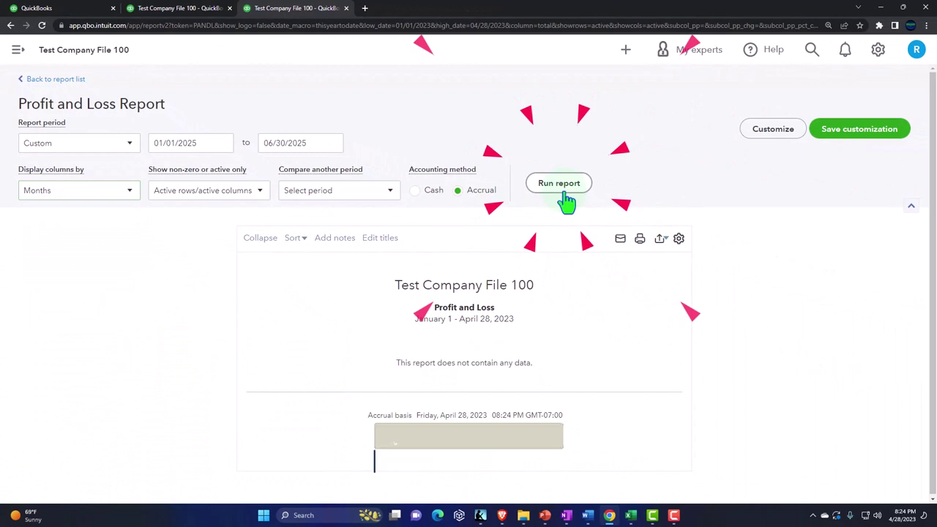
click(565, 193)
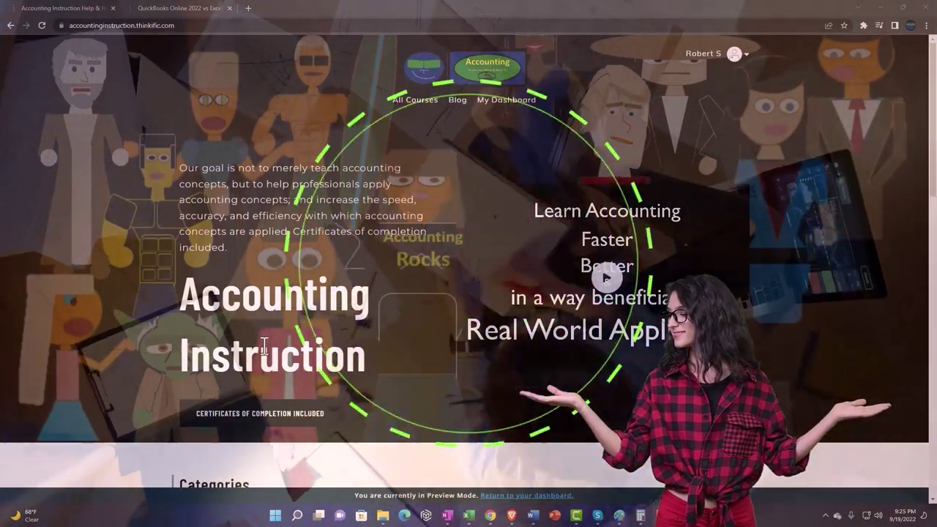
Step: Browse the course categories on the Accounting Instruction site and the section list of the QuickBooks Online 2022 course
scroll(129, 401, down, 7)
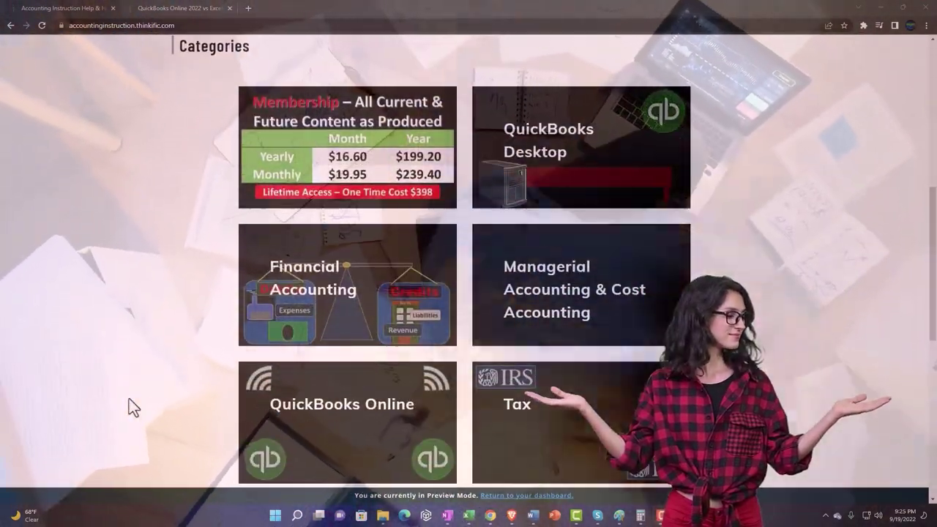
scroll(128, 401, down, 5)
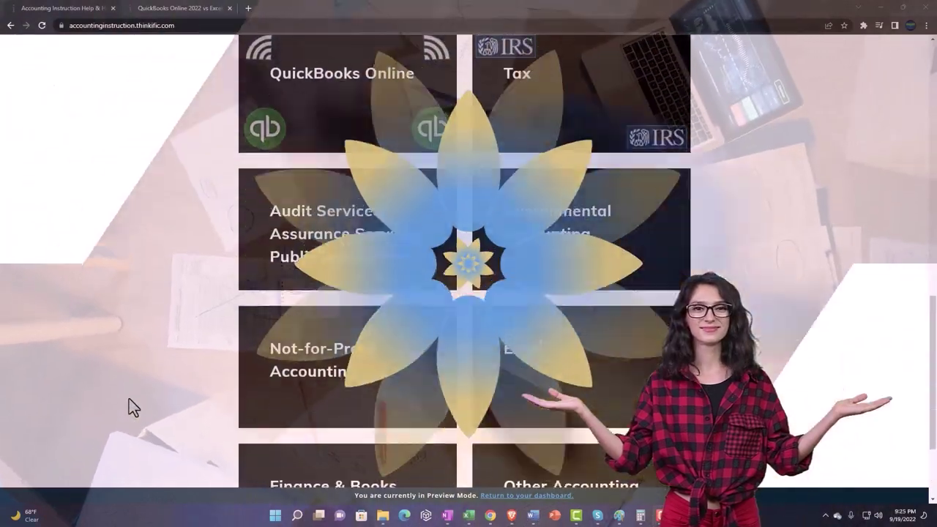
scroll(128, 400, down, 1)
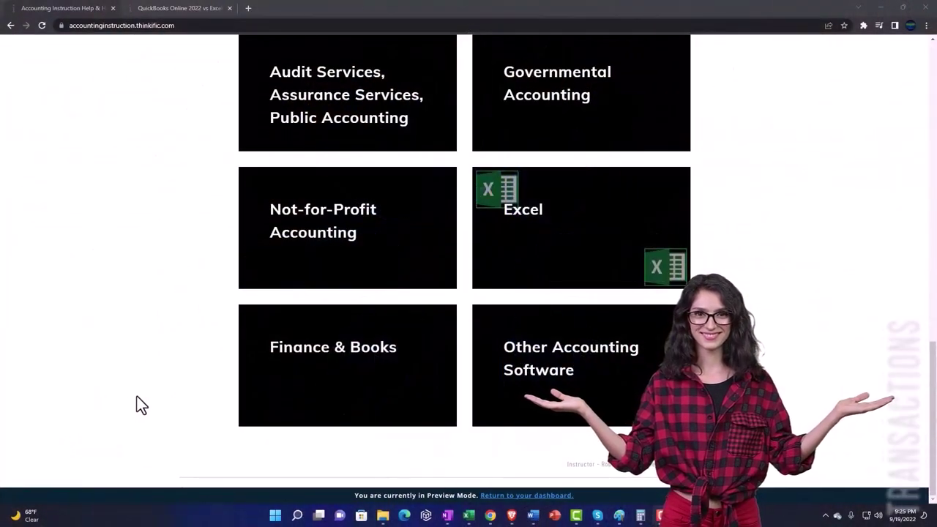
click(167, 10)
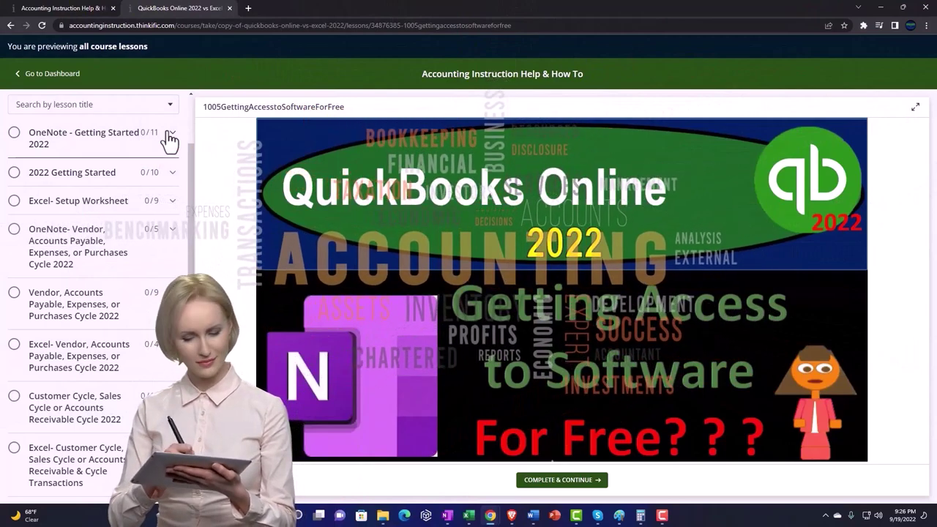
click(169, 136)
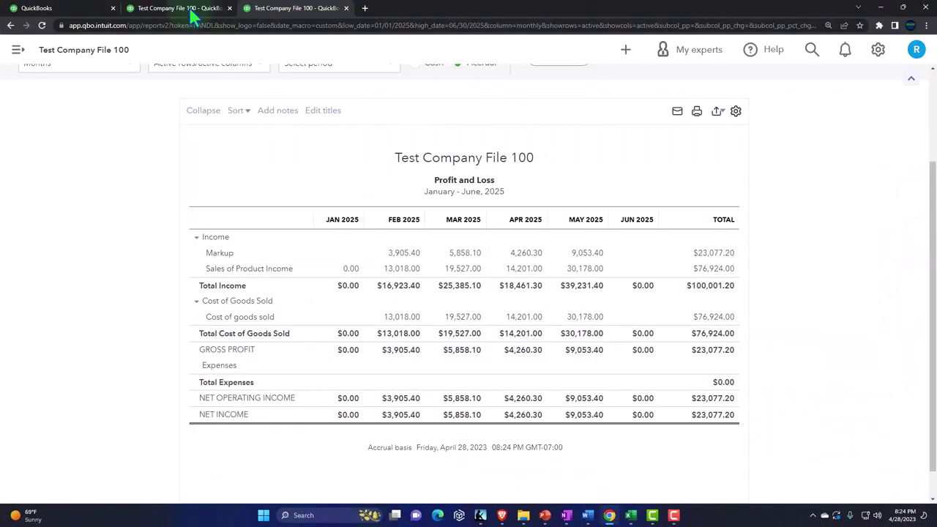
Step: Return to the Balance Sheet report, collapse the navigation sidebar and set the report period to 01/01/2025 through 06/30/2025
click(188, 8)
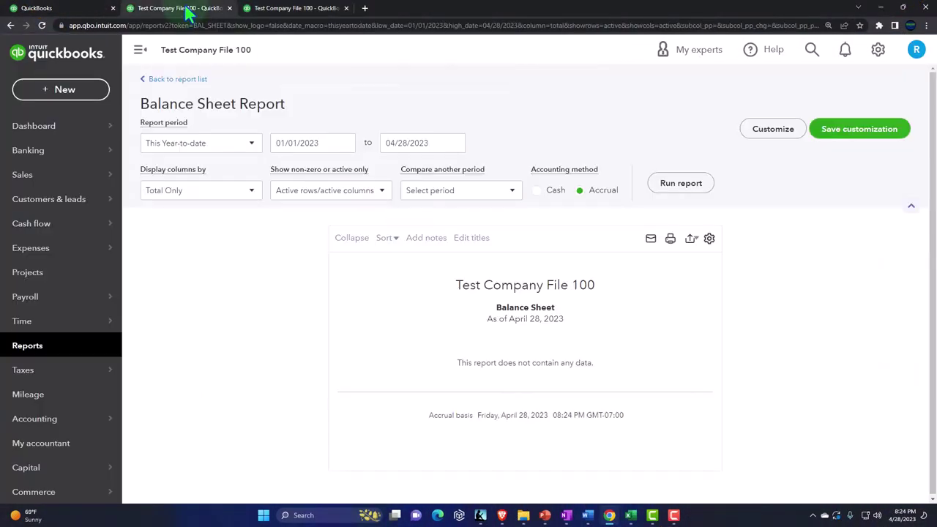
click(143, 53)
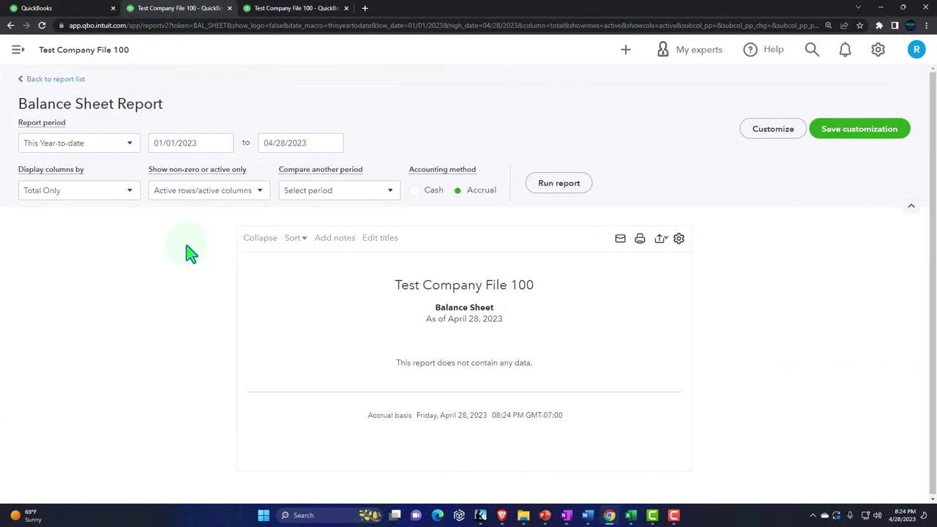
click(207, 148)
text(01/01/2)
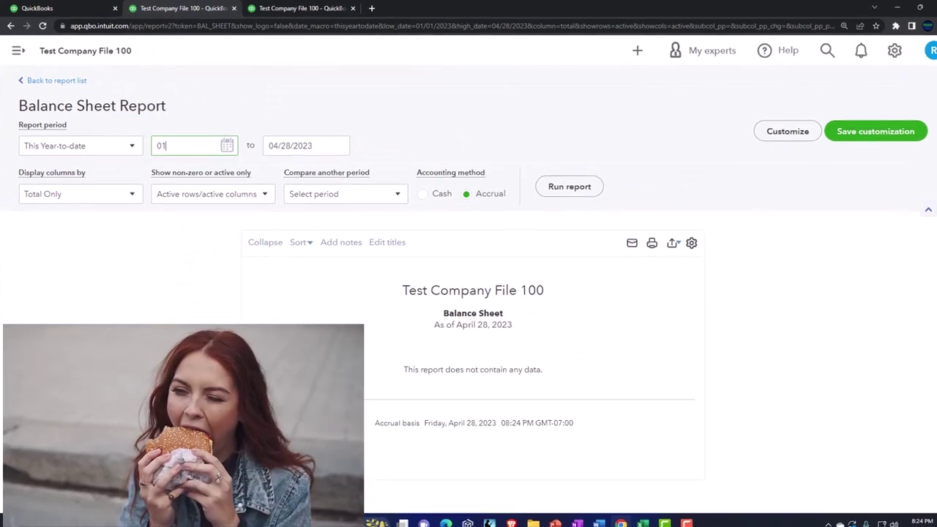
text(025)
key(Tab)
text(12311)
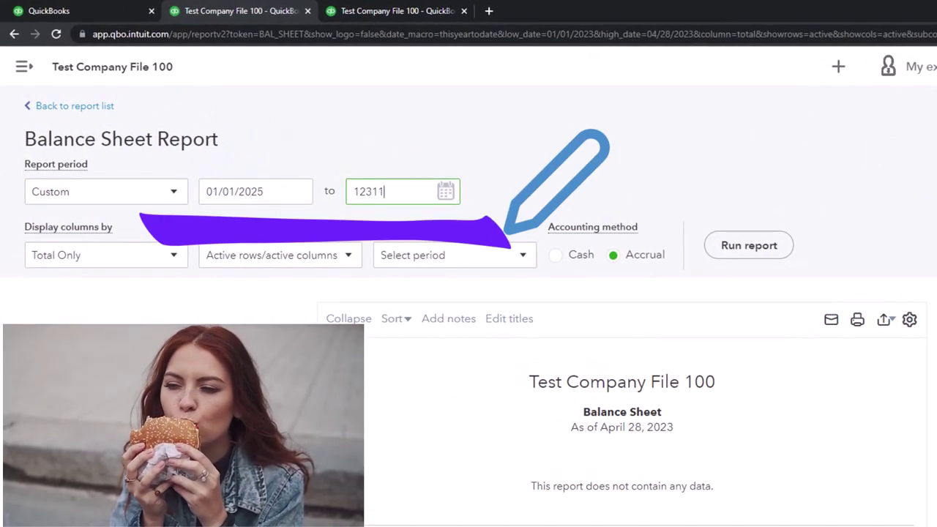
key(BackSpace)
key(BackSpace)
key(BackSpace)
key(BackSpace)
text(0)
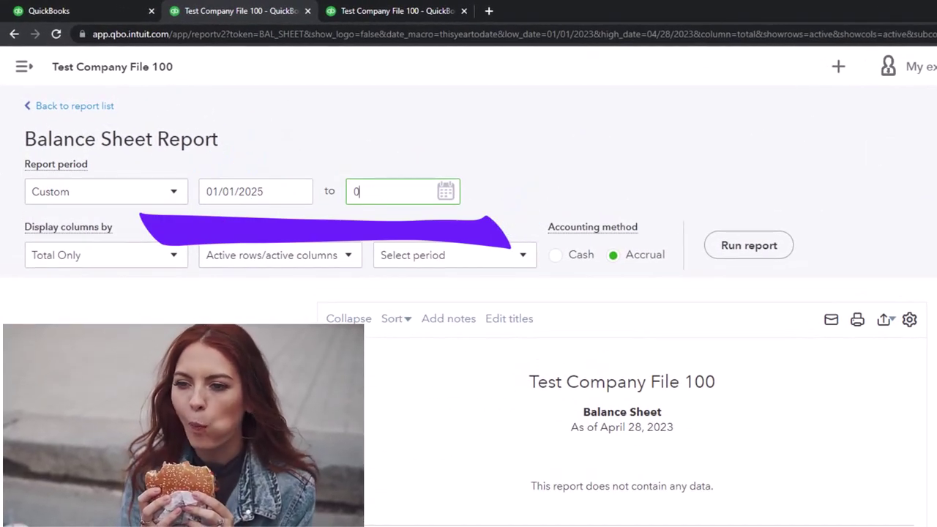
text(6/30/2025)
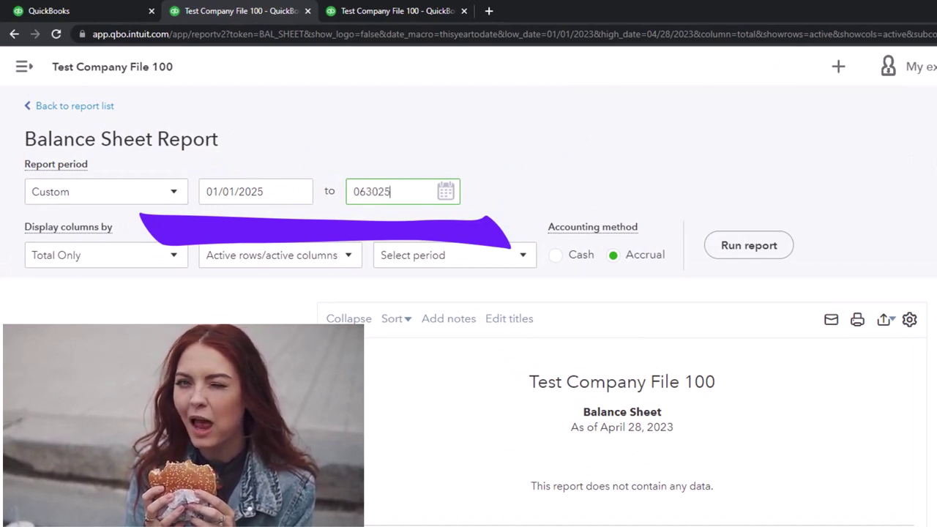
key(Tab)
Step: Display the Balance Sheet columns by Classes, run the report and review its assets and liabilities
click(174, 260)
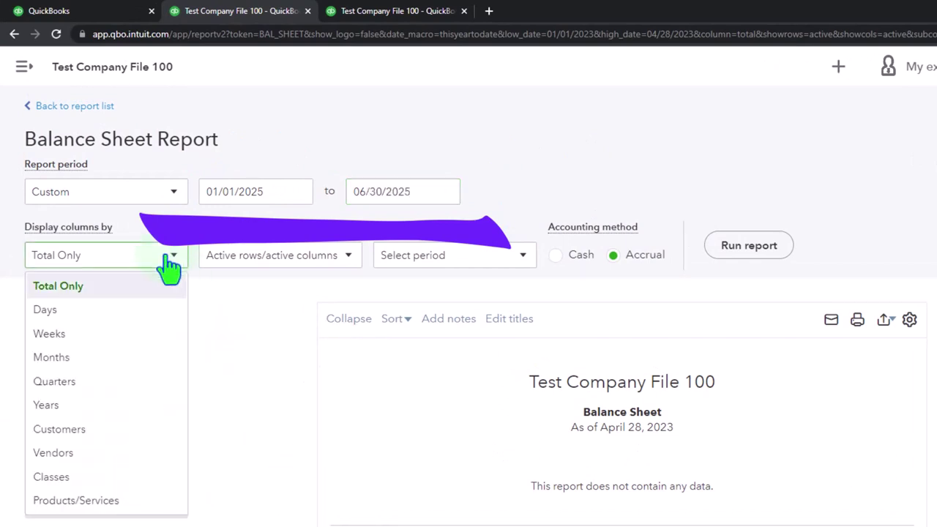
click(73, 479)
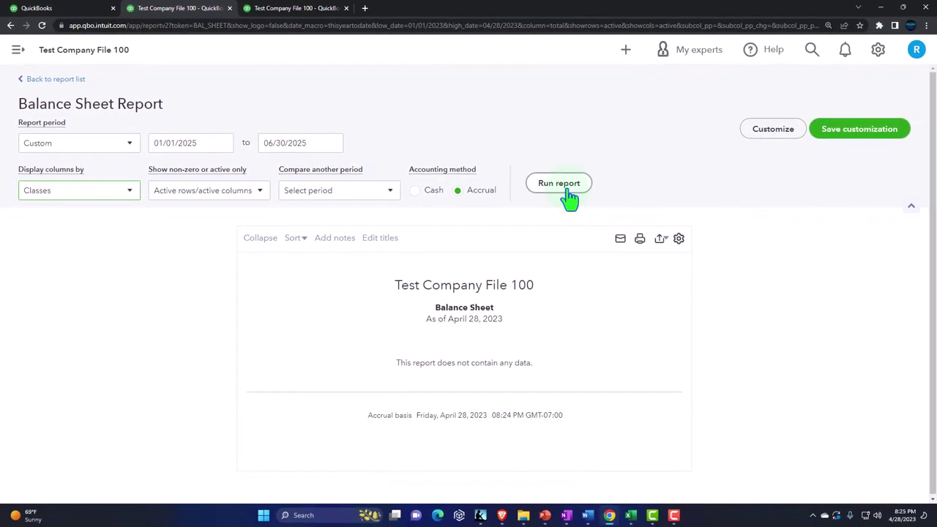
click(558, 183)
scroll(570, 196, down, 2)
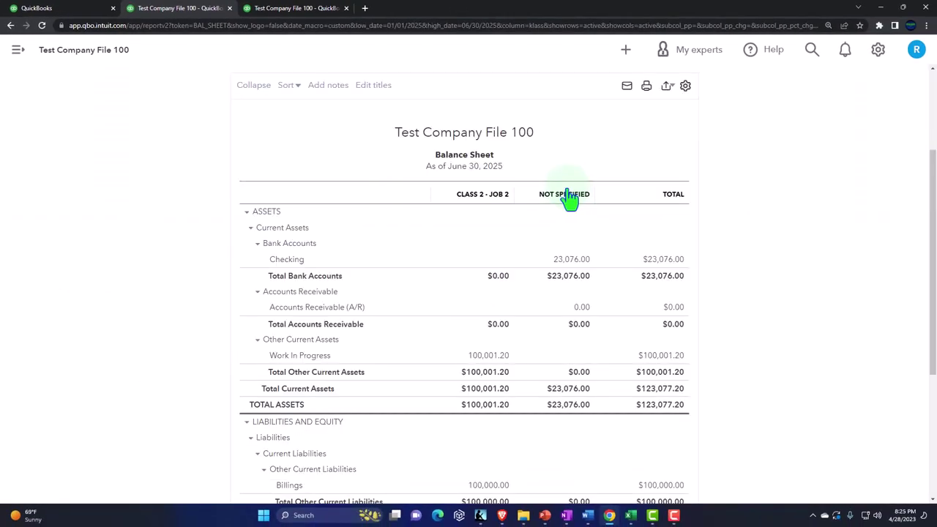
scroll(570, 197, down, 1)
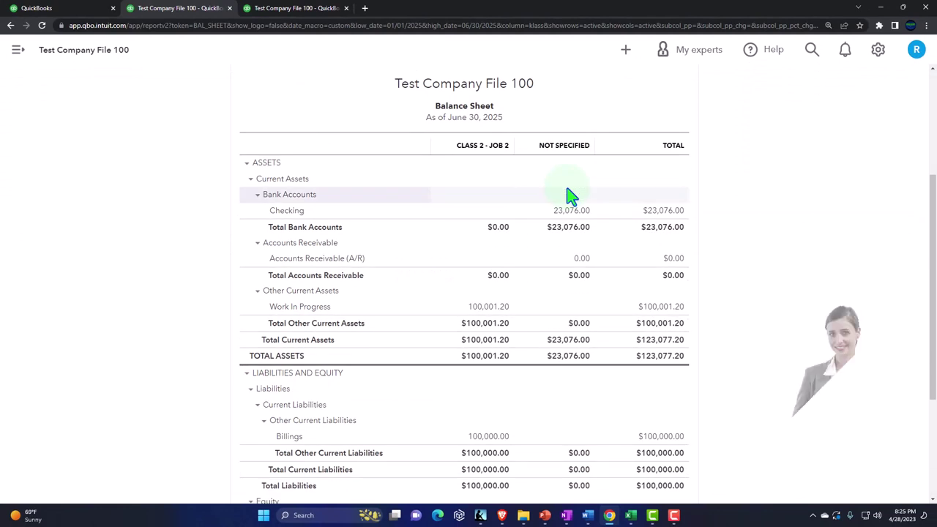
Step: Open Project 2 from the Projects list in the first QuickBooks tab
click(79, 10)
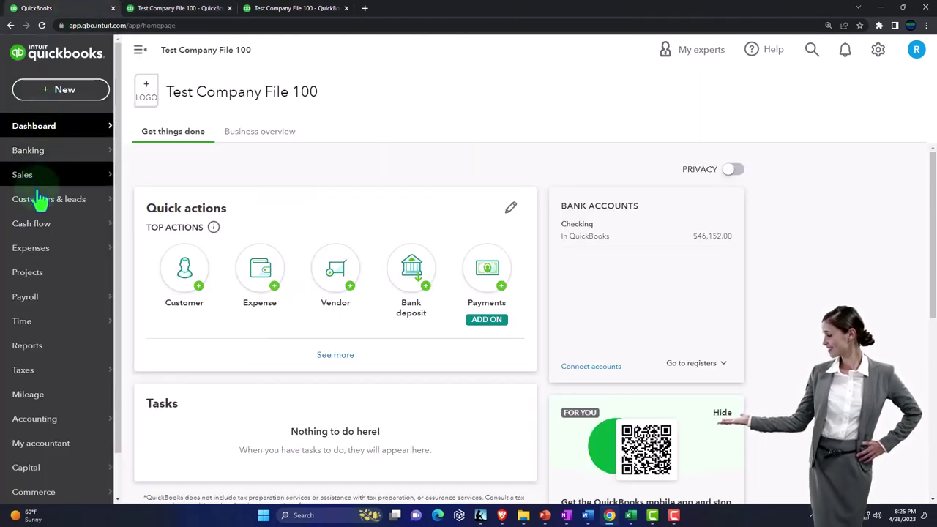
click(34, 279)
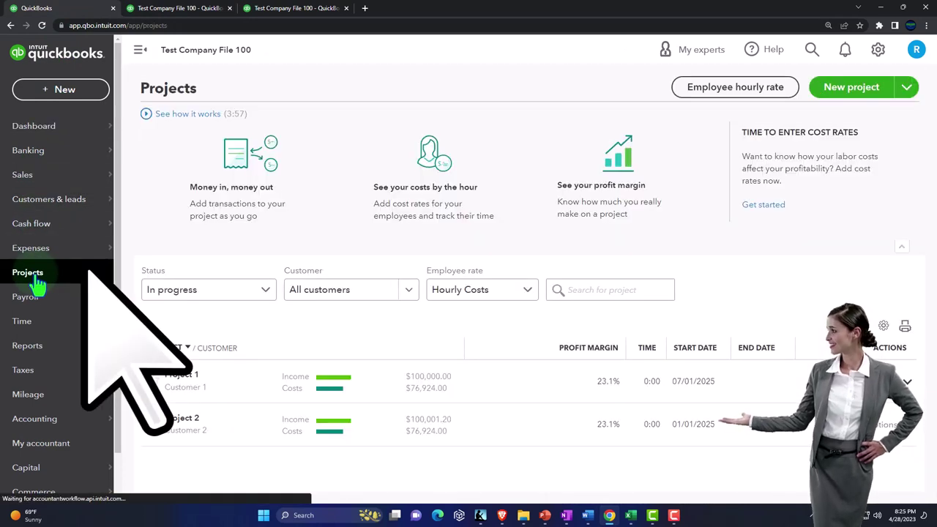
click(193, 428)
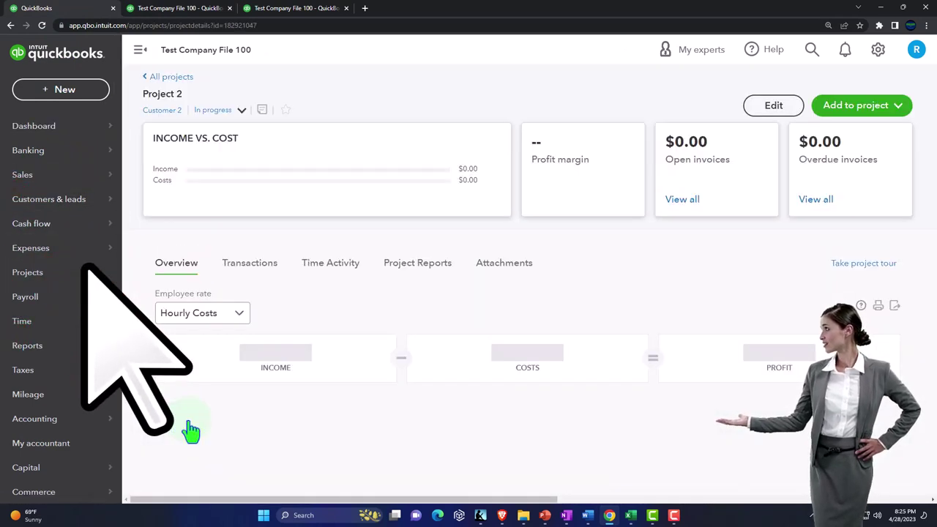
Step: Switch to the Worksheet Project Sheet workbook in Excel
mouse_move(630, 515)
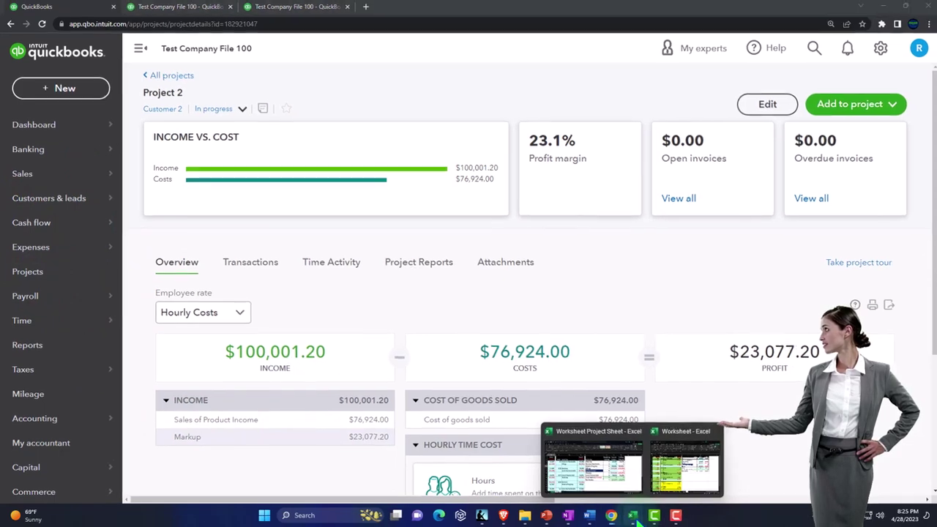
click(619, 468)
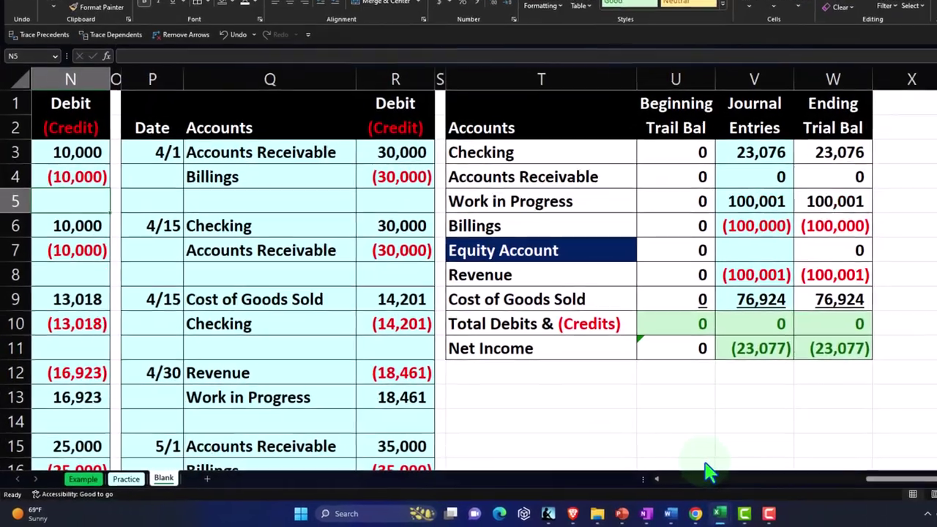
Step: Review the Job 2 Estimate and the Billing Schedule, including the Month 1 billing, on the Blank worksheet
click(440, 224)
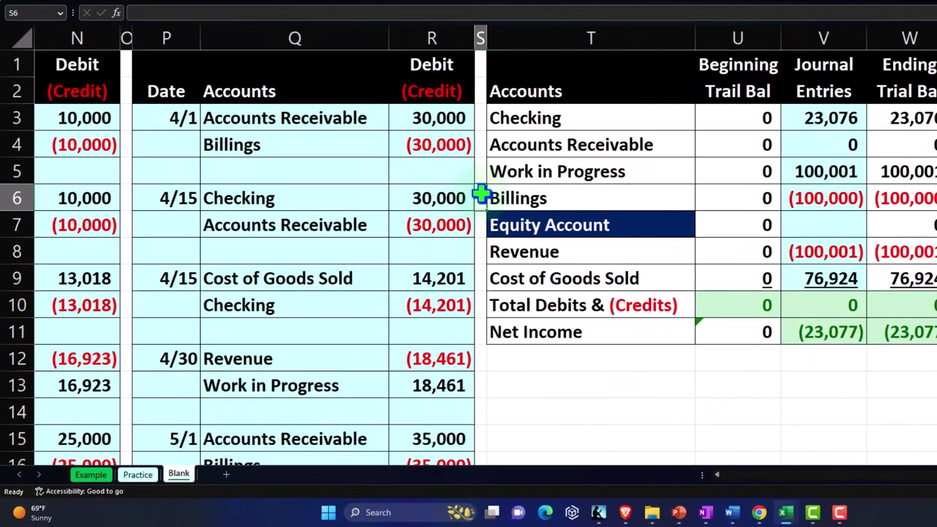
key(Home)
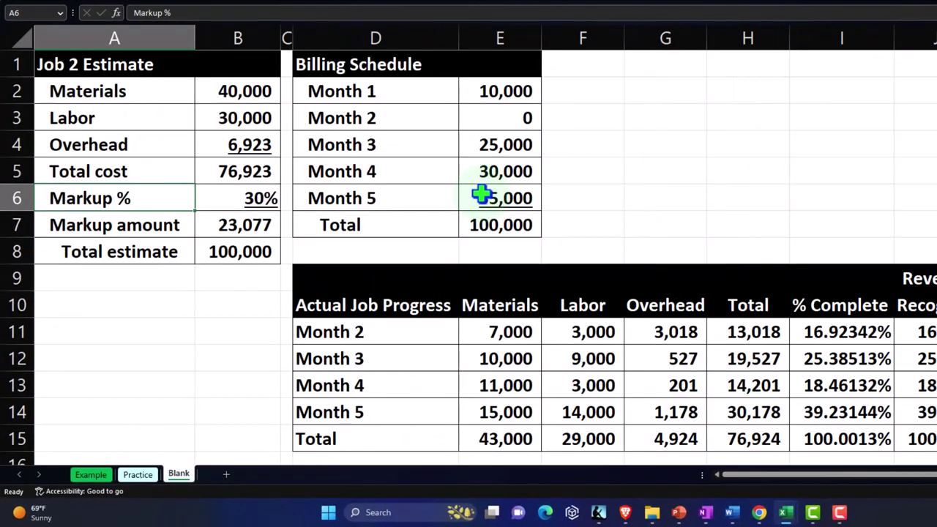
drag(96, 65, 221, 244)
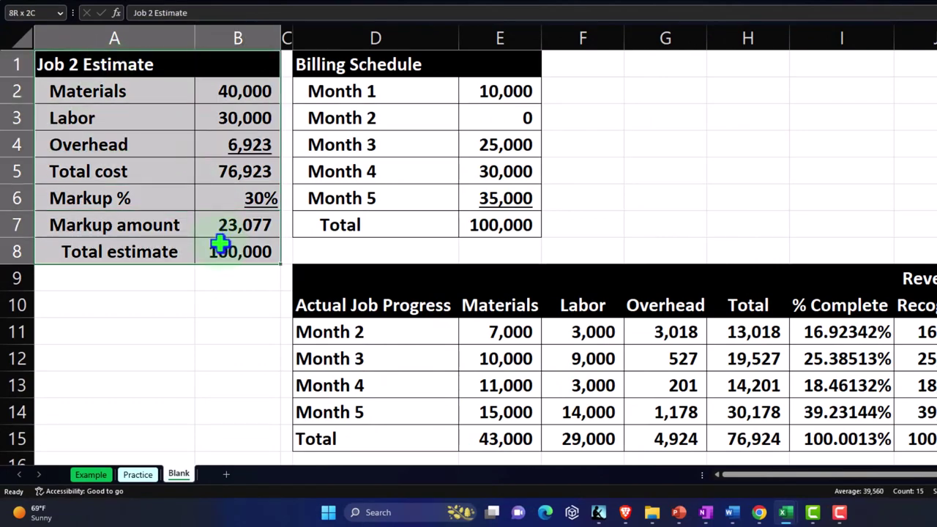
drag(350, 71, 476, 213)
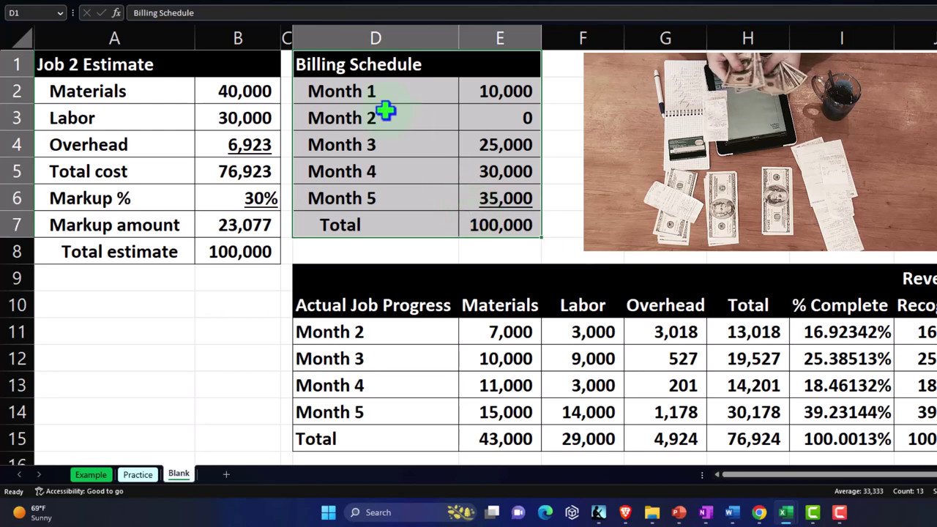
drag(392, 99, 485, 92)
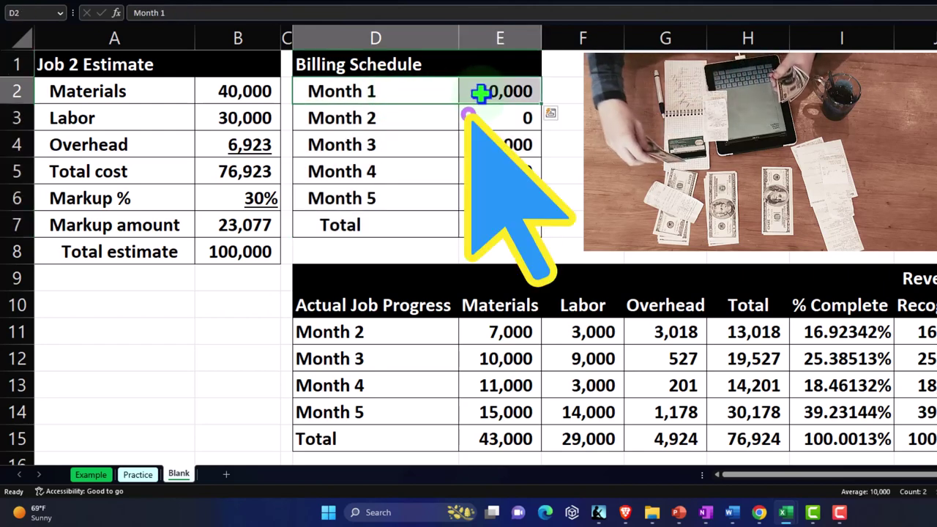
Step: Examine the monthly costs and recognized revenue in the Actual Job Progress table against the Billing Schedule amounts
scroll(479, 92, down, 1)
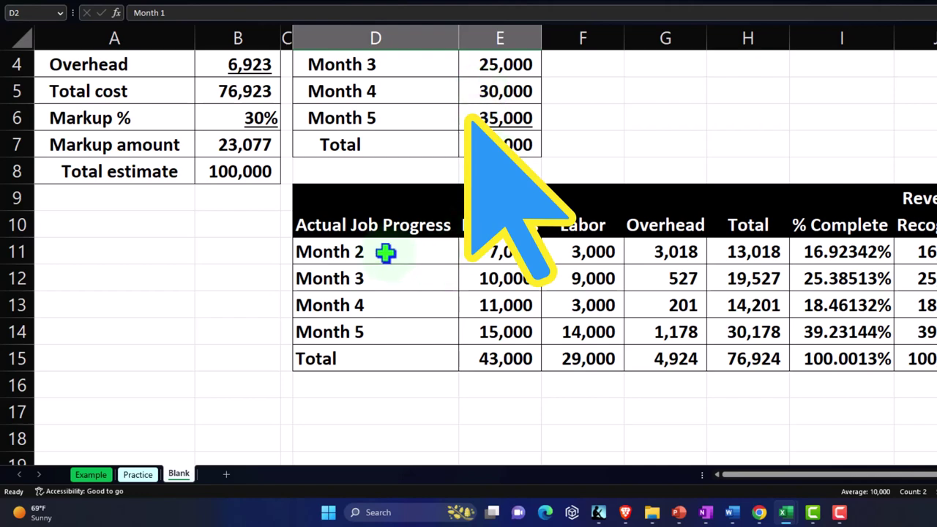
drag(386, 252, 715, 270)
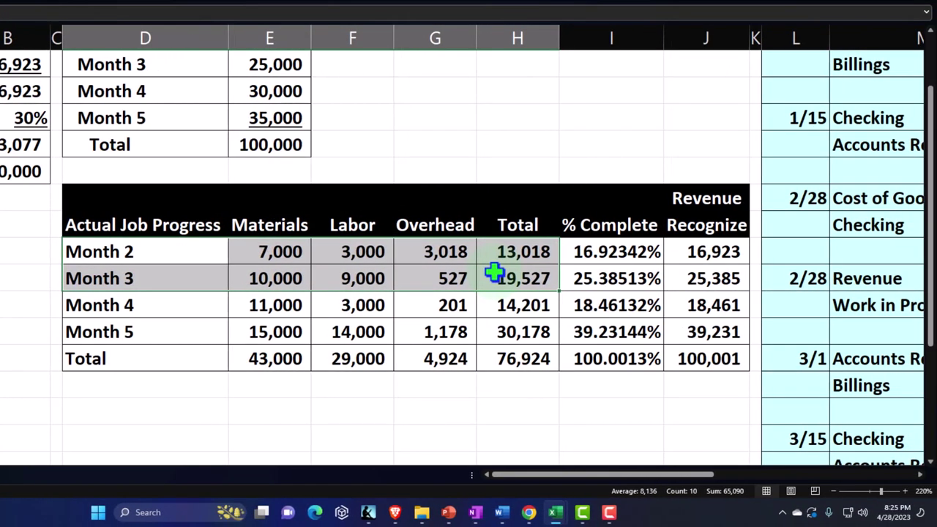
drag(494, 272, 500, 332)
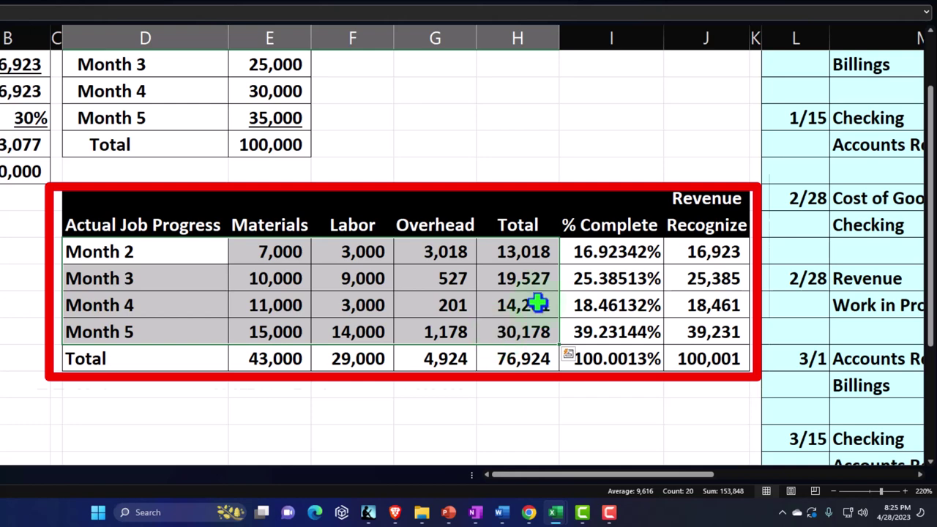
click(689, 252)
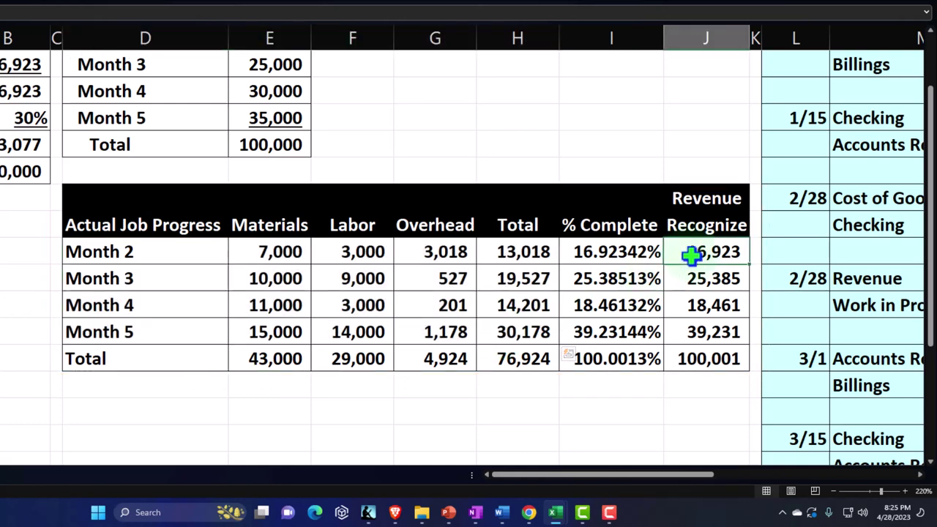
click(703, 354)
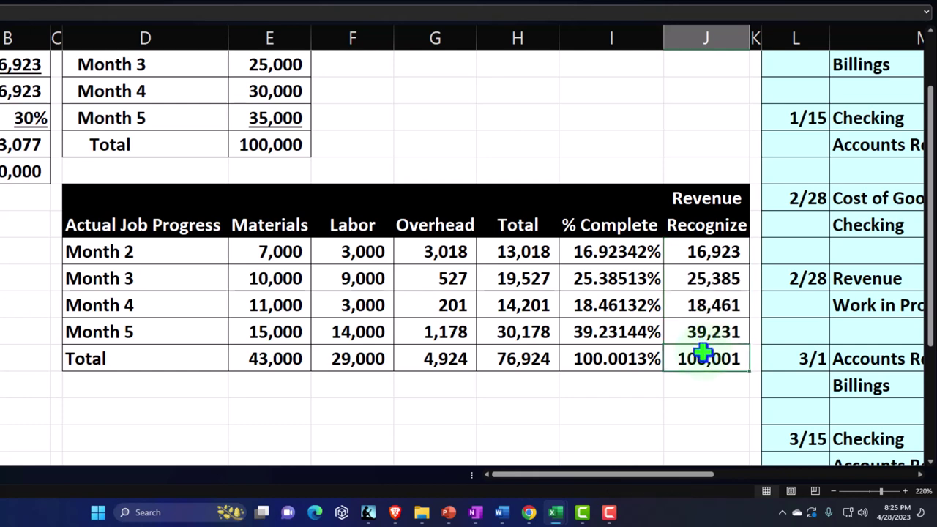
drag(703, 278, 709, 322)
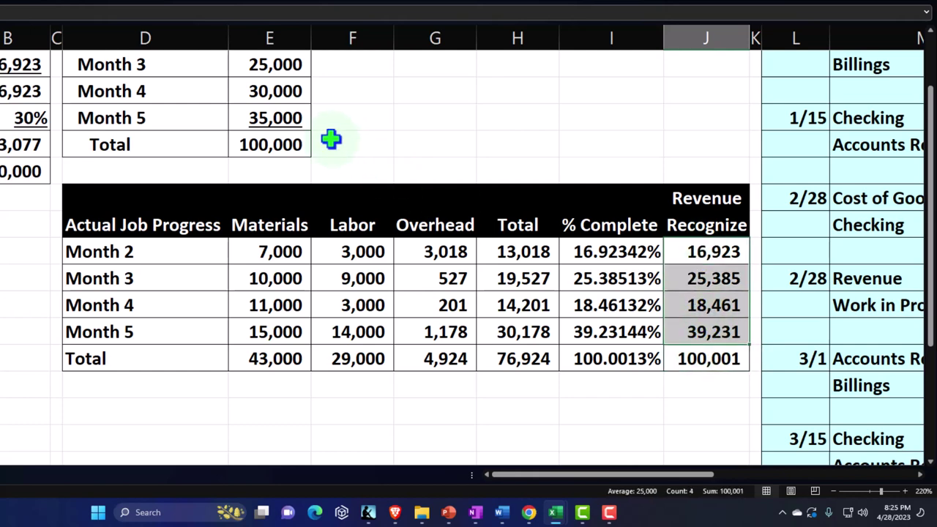
scroll(331, 140, up, 1)
drag(268, 92, 272, 198)
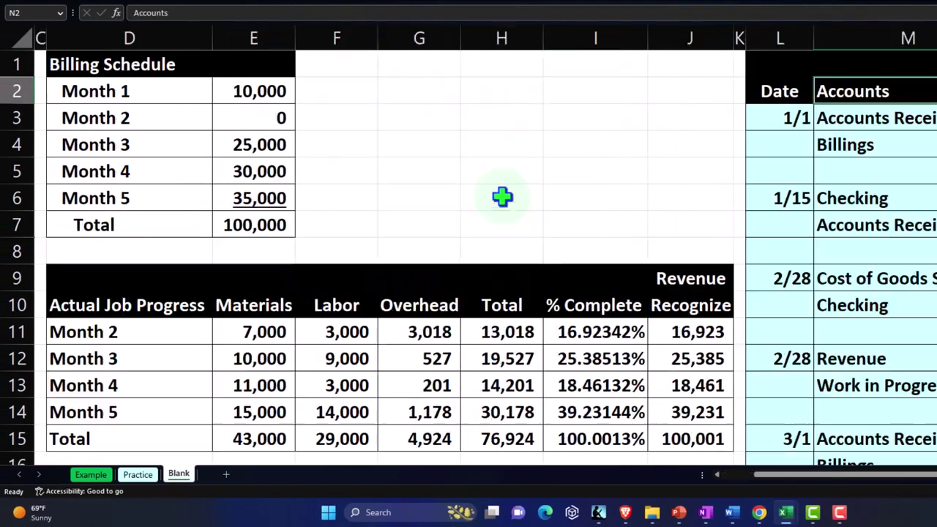
Step: Compare the trial balance's ending Net Income with the Job 2 markup amount formula and examine the Work in Progress row
scroll(502, 197, right, 10)
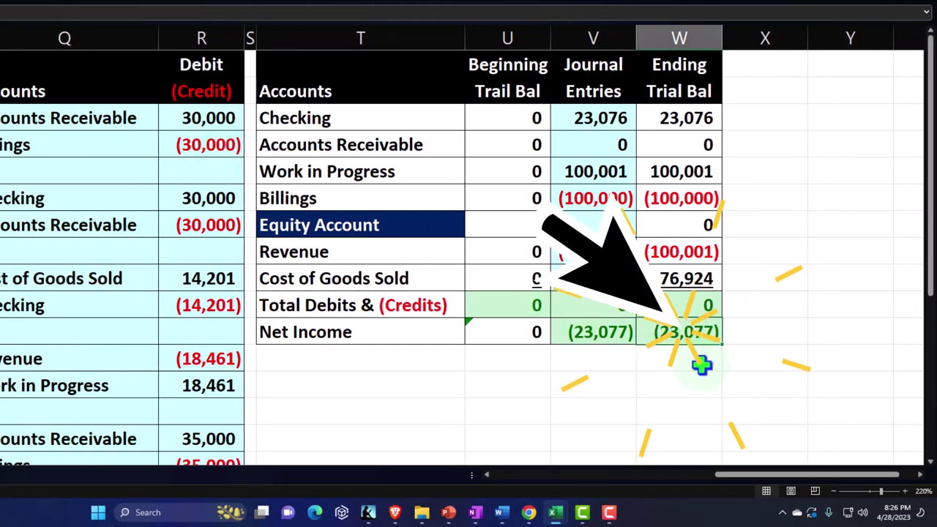
scroll(701, 365, left, 10)
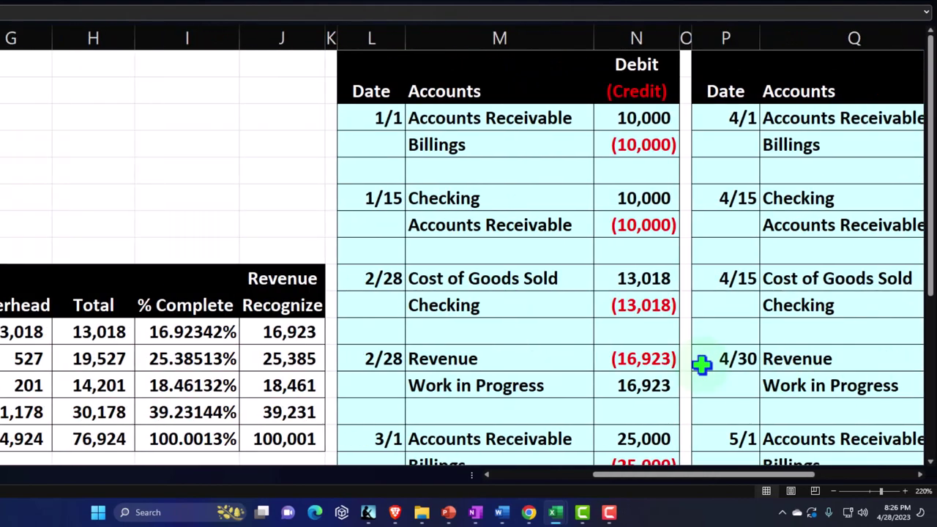
double_click(11, 225)
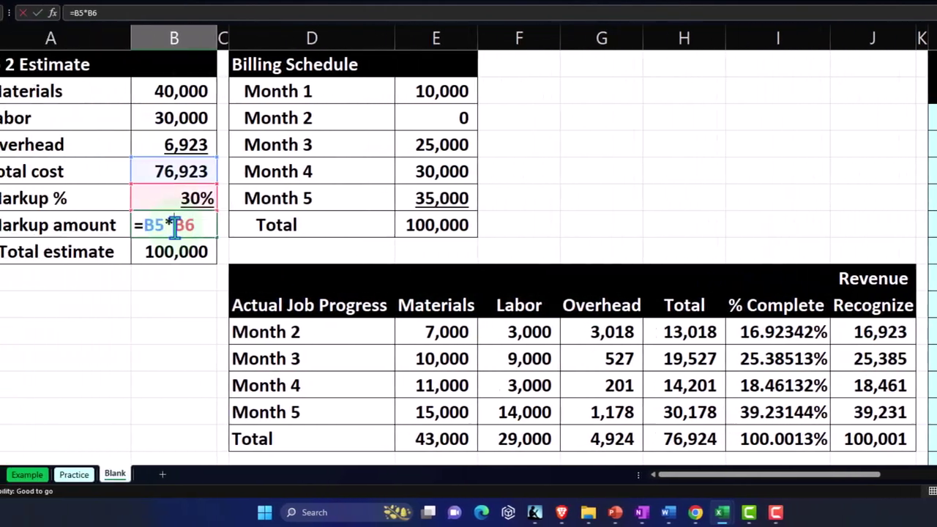
key(Return)
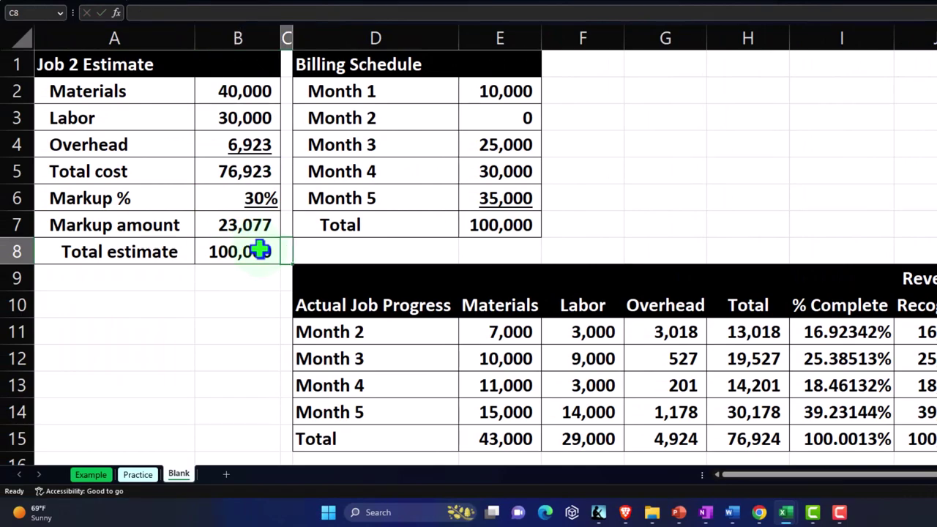
scroll(262, 251, right, 12)
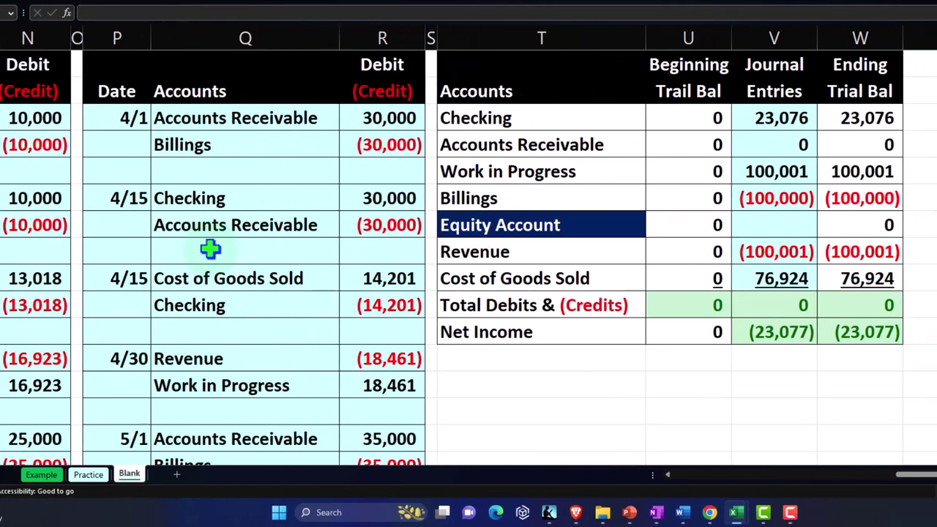
click(431, 175)
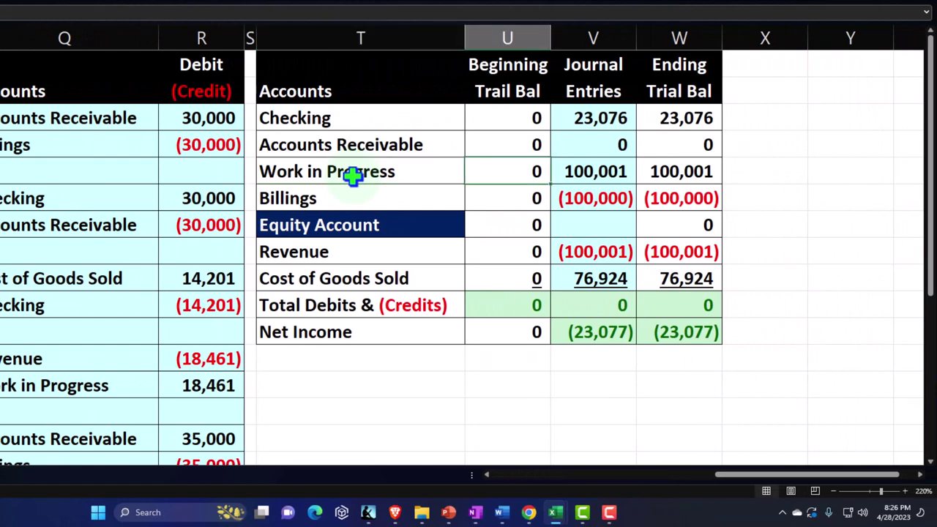
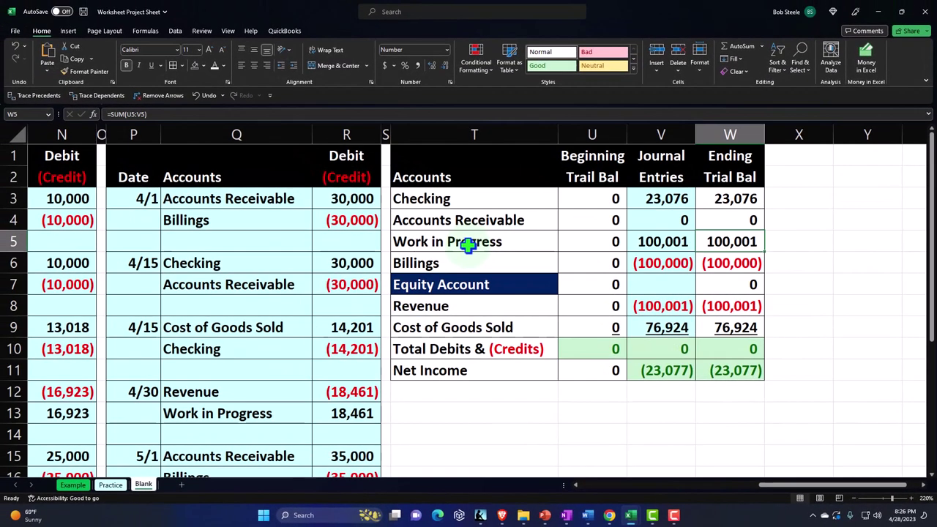
drag(468, 245, 707, 253)
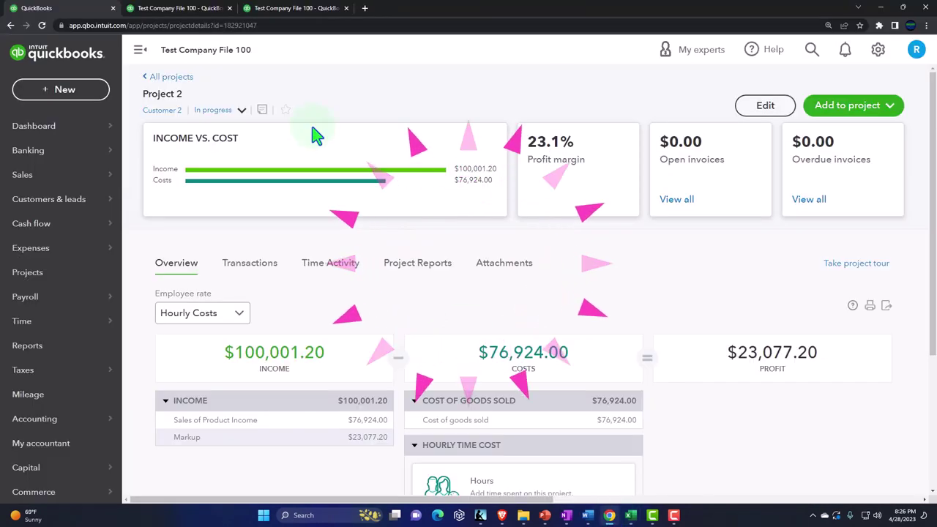
Step: Switch to the Balance Sheet report in QuickBooks and review Work In Progress and Billings for Class 2 - Job 2
click(180, 10)
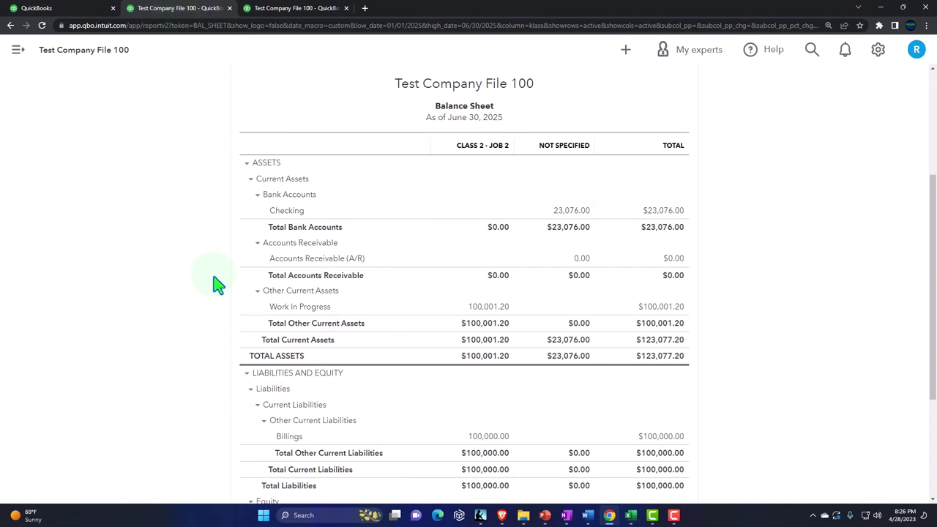
scroll(218, 286, up, 1)
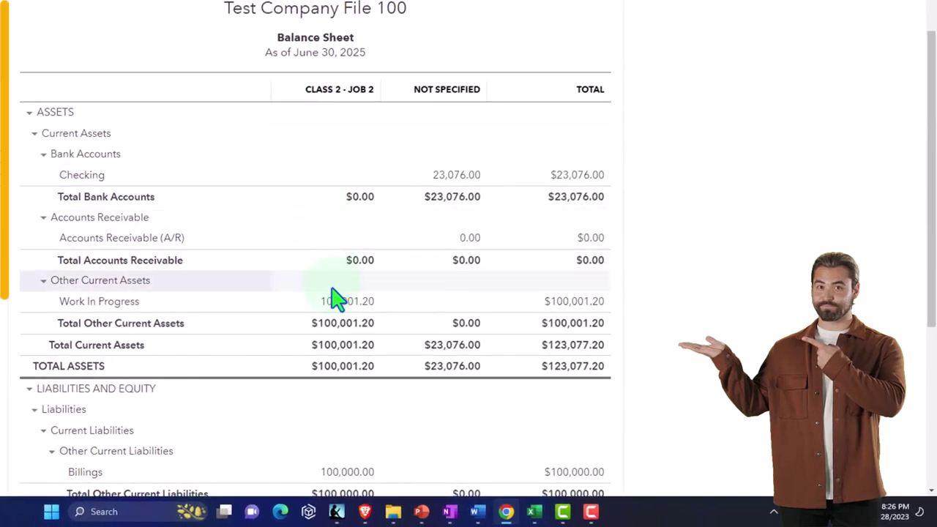
scroll(338, 345, down, 1)
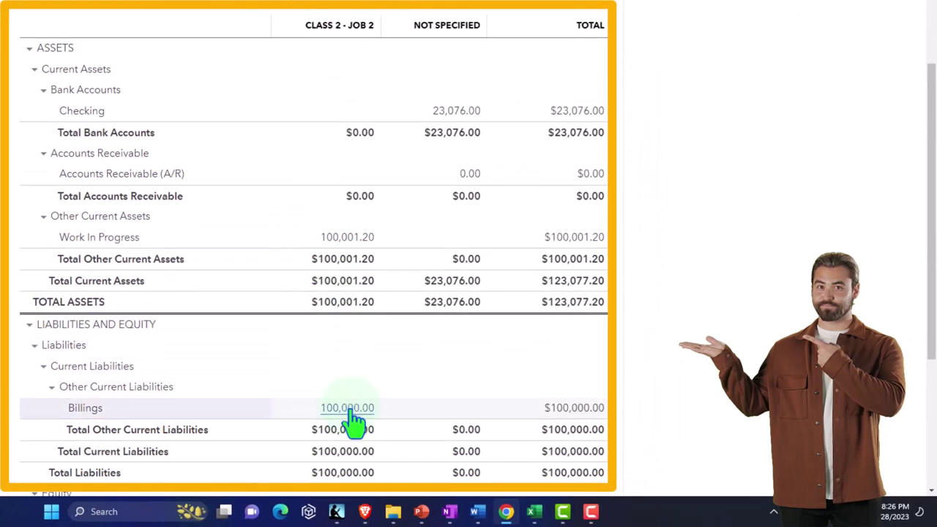
scroll(355, 421, up, 3)
Step: Set the Balance Sheet's end date to 12/31/2025, run the report and review the Work In Progress and Billings amounts by class
drag(305, 139, 244, 164)
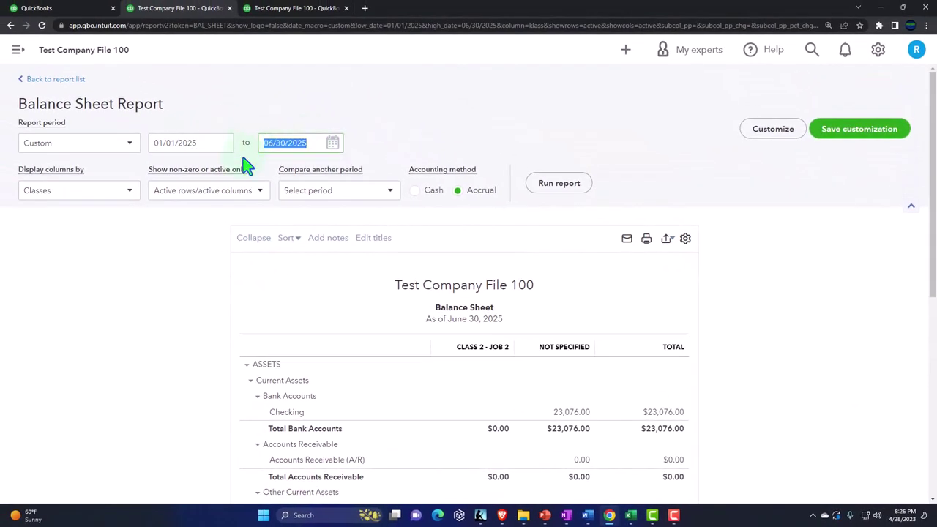
text(1231)
click(234, 273)
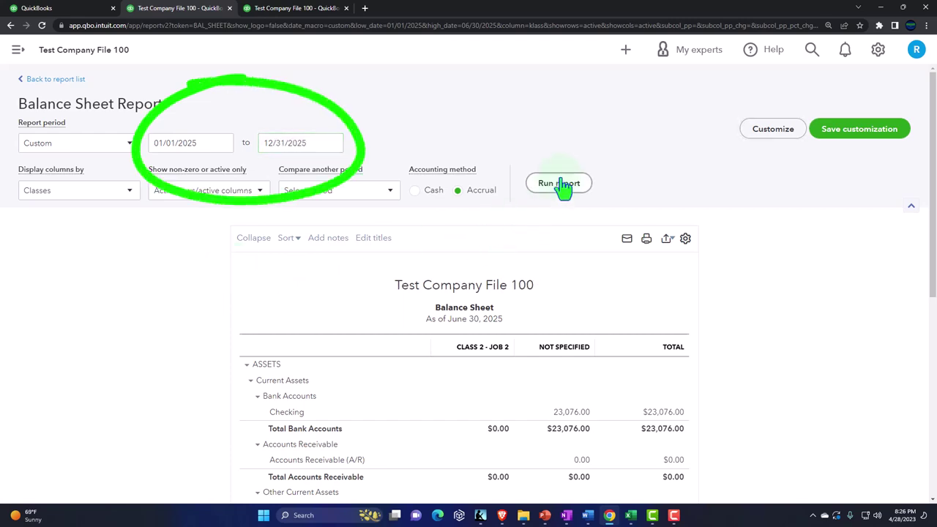
click(558, 184)
scroll(549, 176, down, 2)
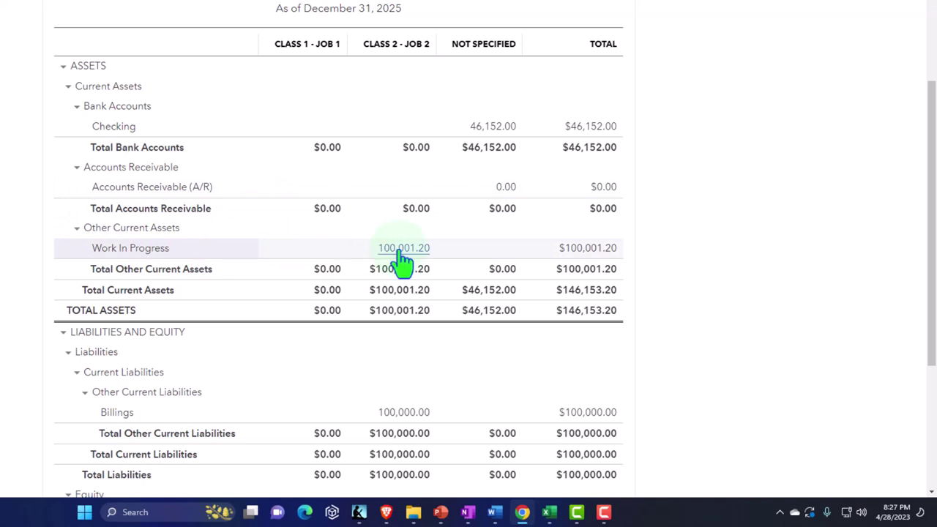
scroll(402, 260, down, 1)
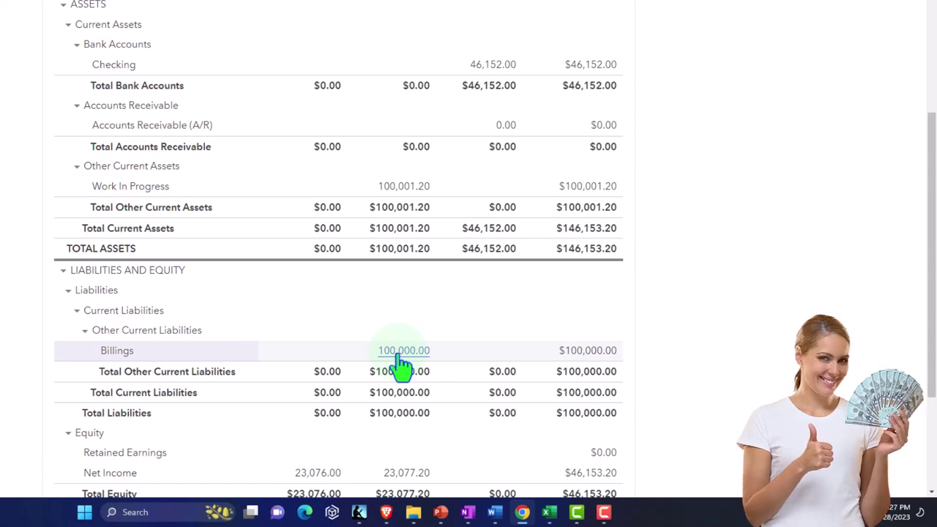
Step: Examine the Class 2 - Job 2 Work In Progress transactions grouped by Customer and return to the Balance Sheet
click(446, 214)
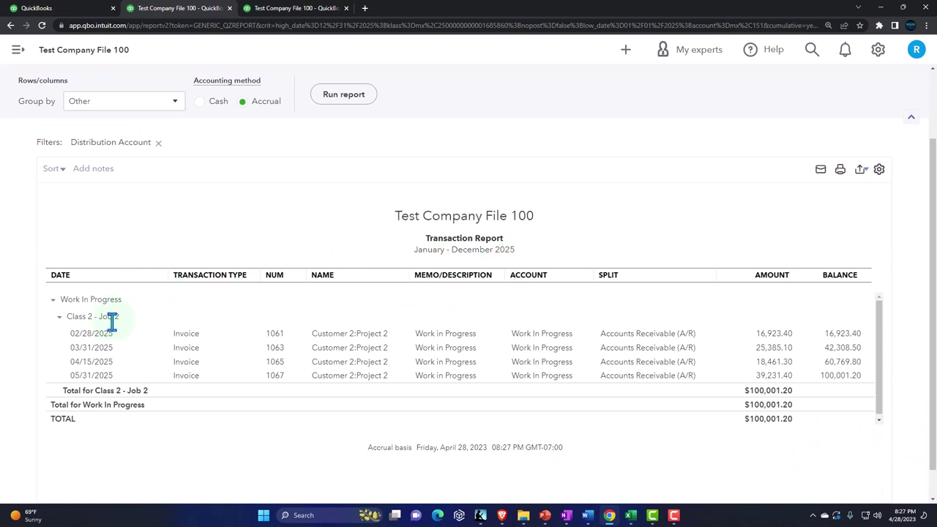
click(175, 103)
scroll(176, 119, down, 2)
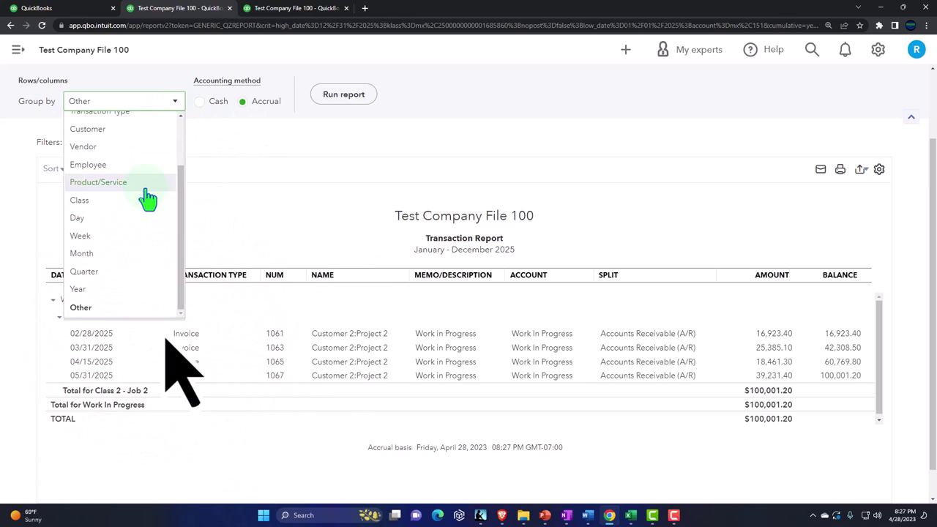
click(102, 123)
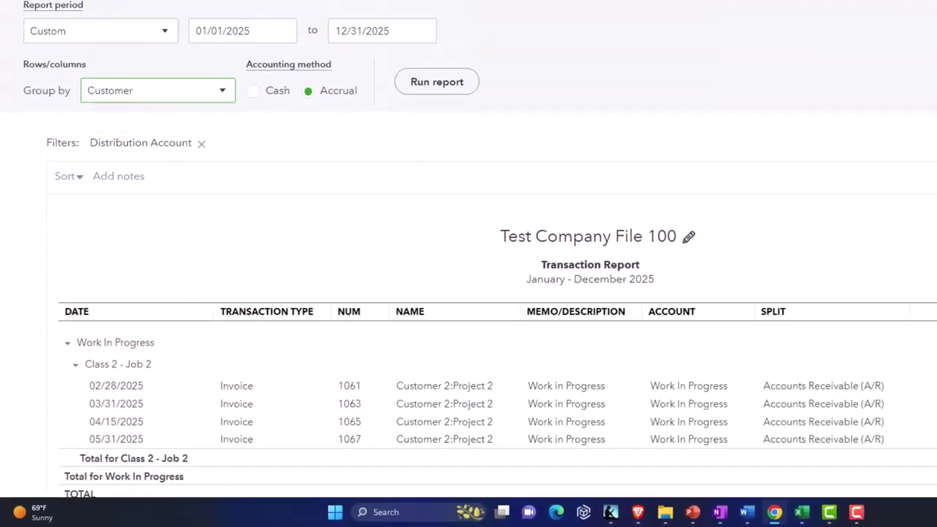
click(448, 83)
scroll(473, 316, down, 2)
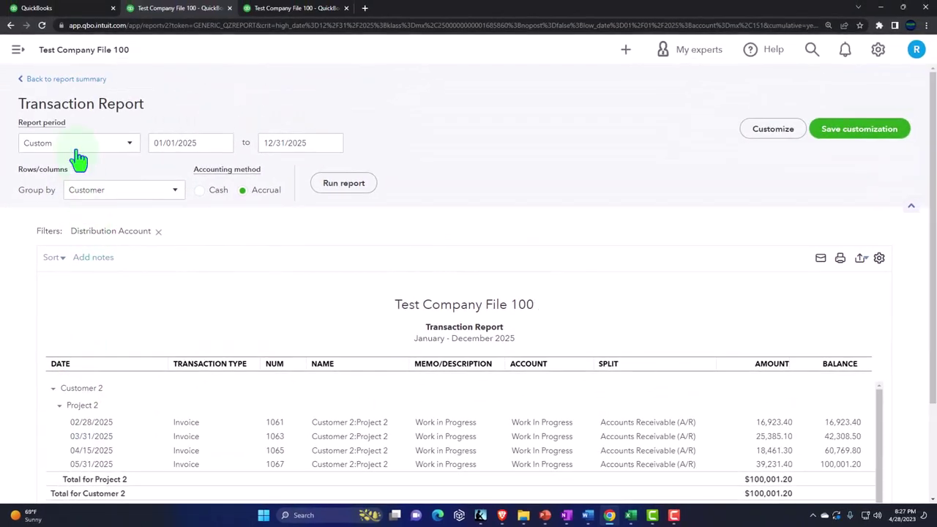
click(35, 79)
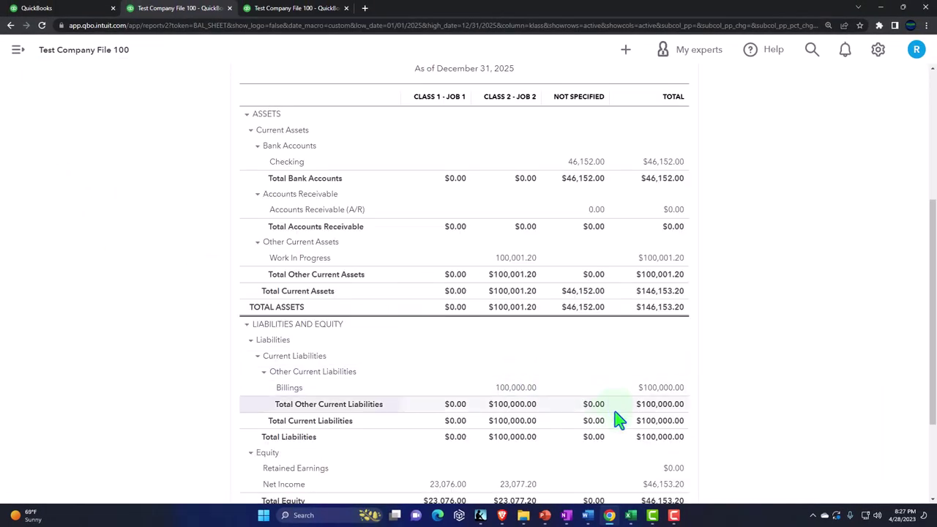
Step: Switch to the Worksheet Project Sheet workbook in Excel and select the blank cells P26:R28 below the 5/31 journal entry
mouse_move(630, 515)
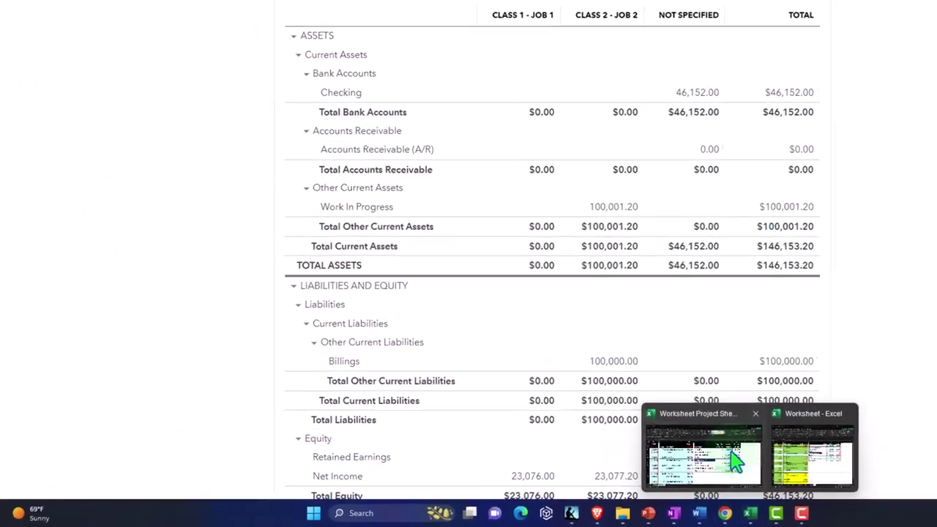
click(736, 462)
click(548, 299)
scroll(548, 300, down, 6)
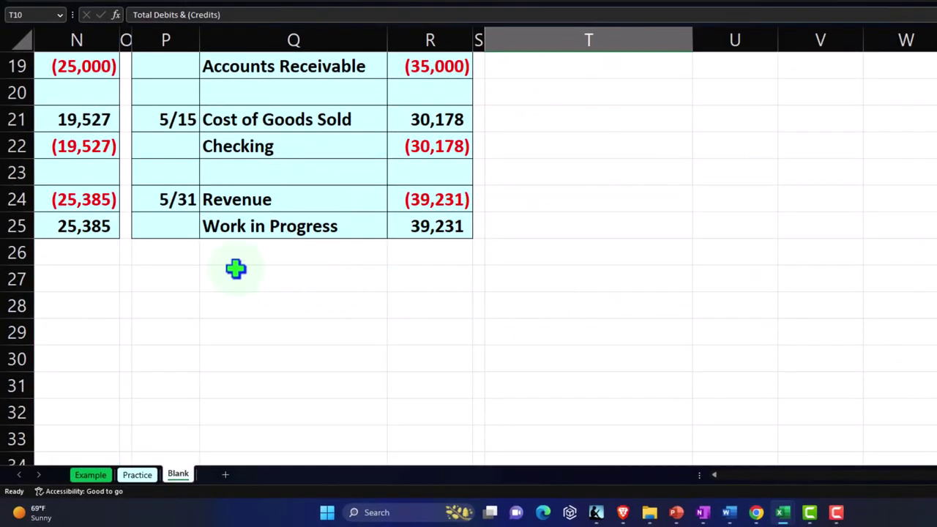
drag(164, 247, 426, 308)
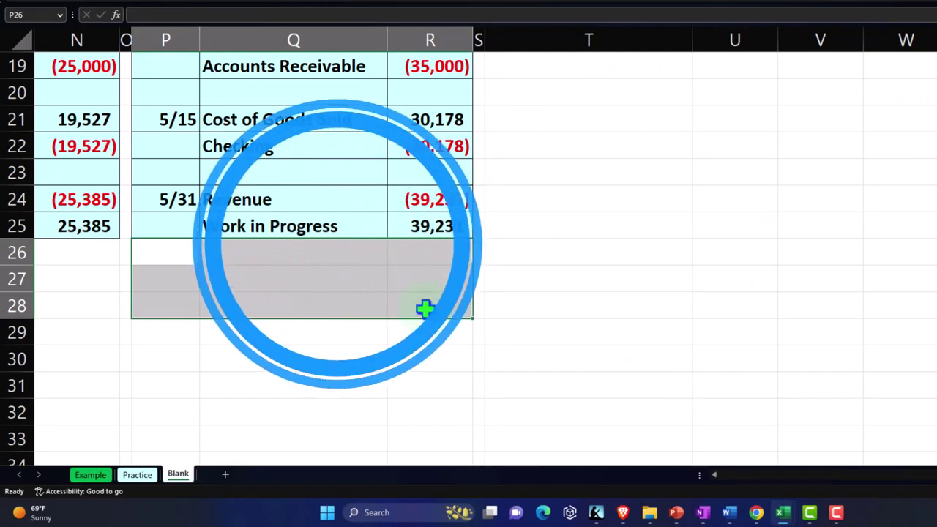
Step: Give P26:R28 the recent light-blue fill with cell borders, and date the new journal entry 5/31 in P27
click(250, 1)
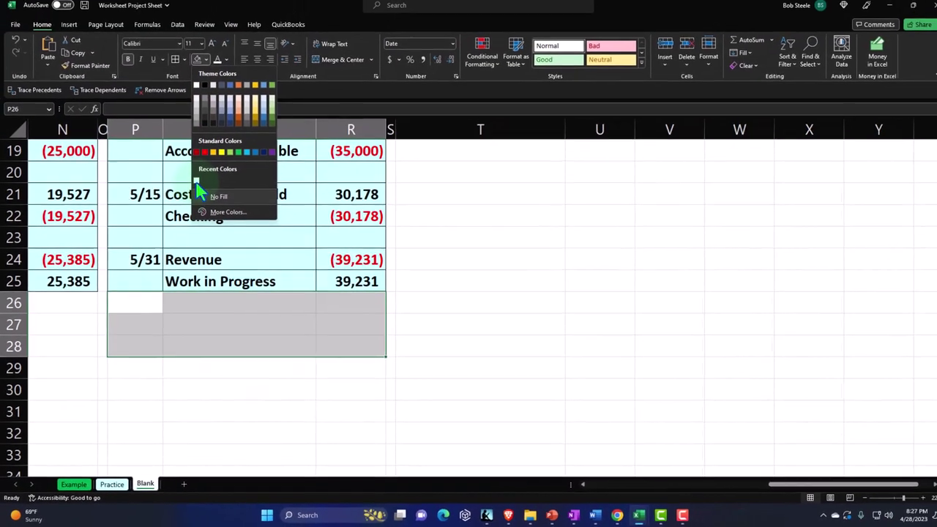
click(196, 182)
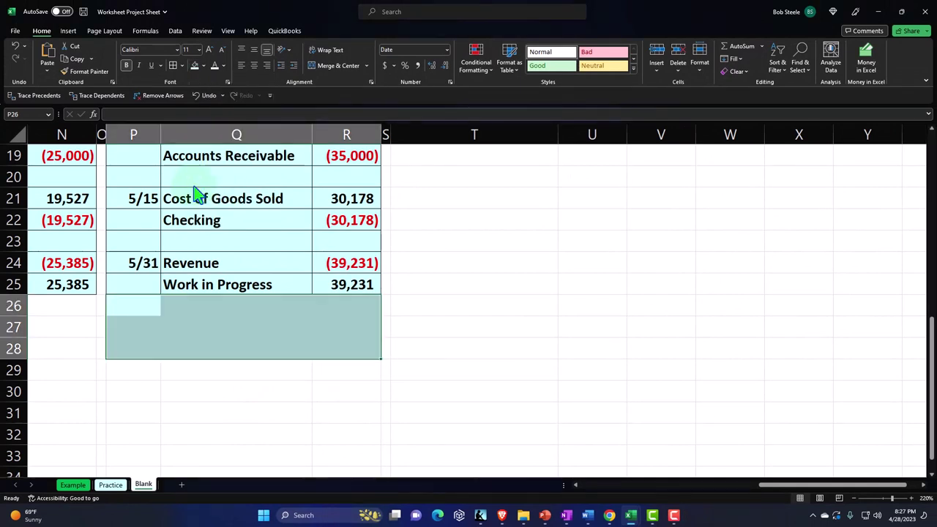
click(156, 327)
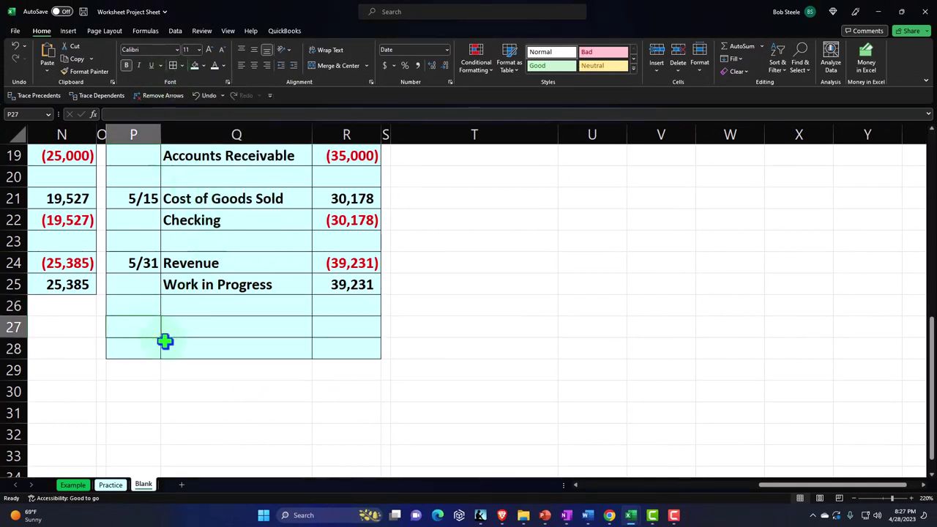
text(5)
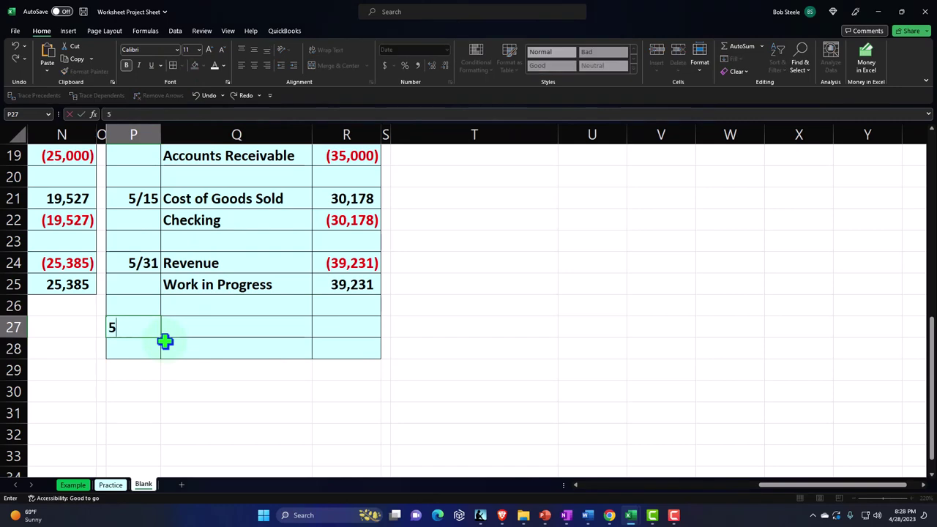
text(*31)
key(Tab)
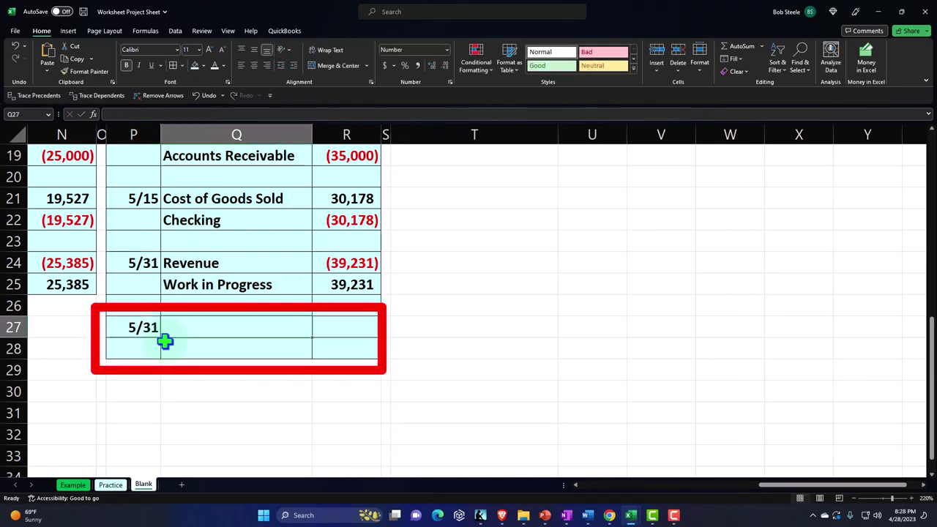
Step: Reference the Billings account name from trial balance cell T6 in Q27, on the first line of the new journal entry
scroll(392, 343, up, 6)
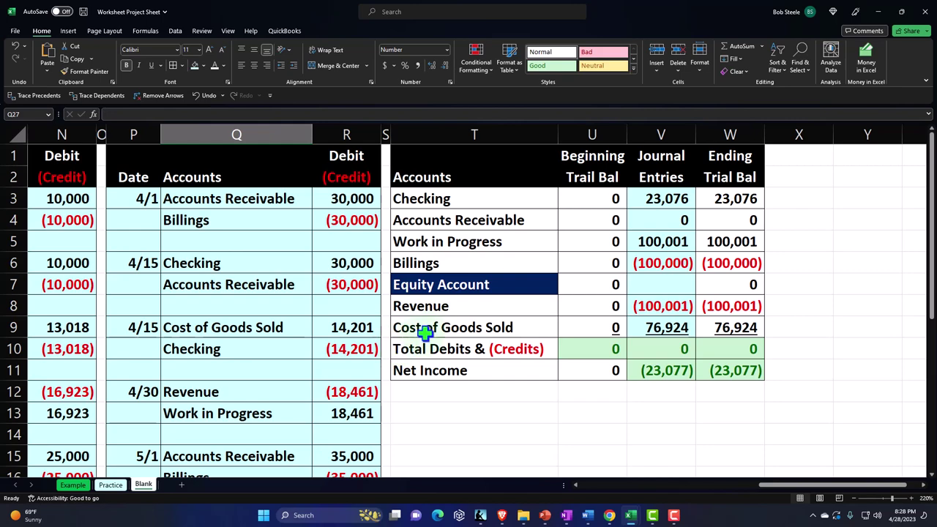
scroll(456, 265, down, 4)
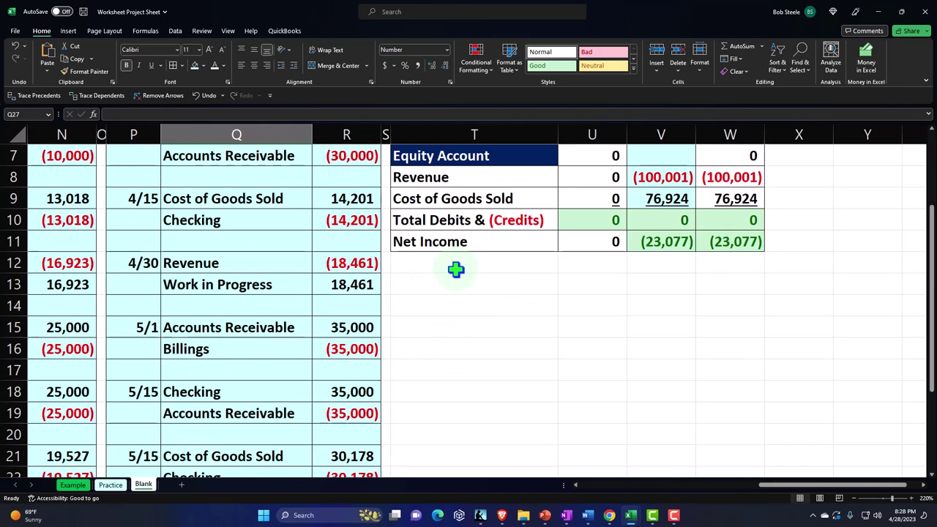
text(+)
key(Right)
key(Up)
key(Up)
key(Up)
key(Up)
key(Up)
key(Up)
key(Up)
key(Up)
key(Up)
key(Up)
key(Up)
key(Up)
key(Up)
key(Up)
key(Up)
key(Up)
key(Up)
key(Up)
key(Up)
key(Up)
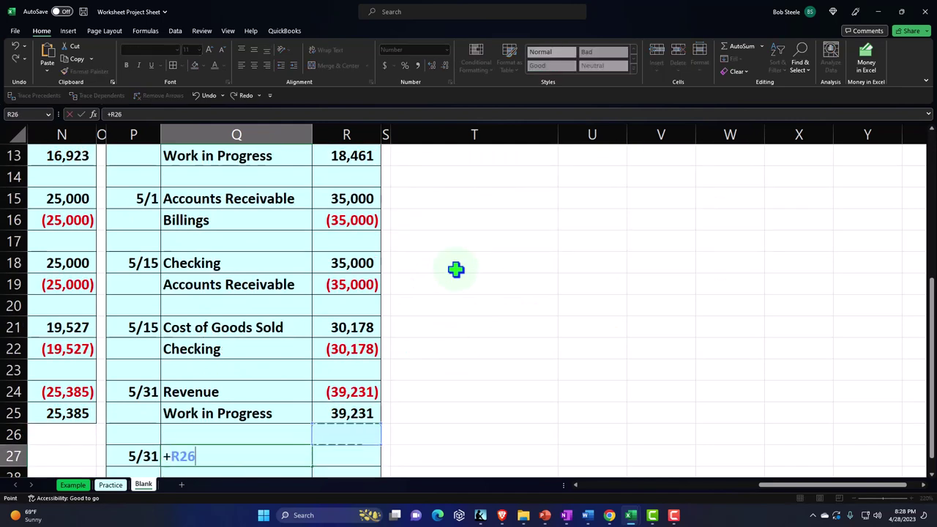
key(Right)
key(Right)
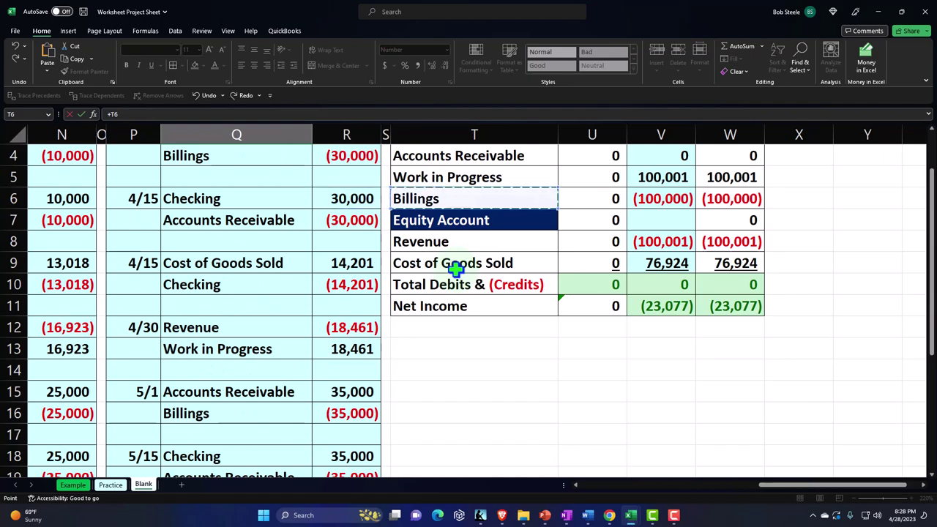
key(Return)
Step: Enter 100,000 as the Billings debit amount in R27
key(Up)
key(Right)
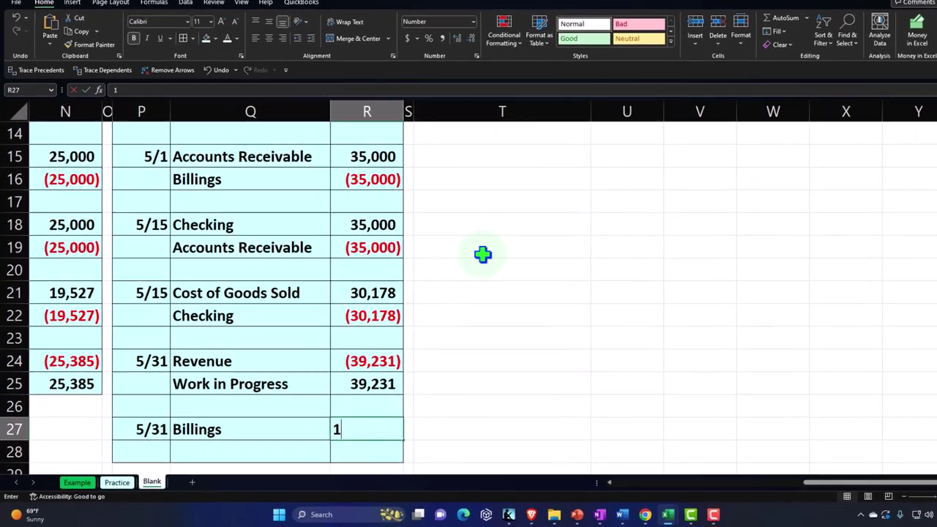
text(100,)
text(000)
key(Return)
Step: Reference the Work in Progress account name from the trial balance in Q28, below the Billings line
key(Left)
text(+)
key(Up)
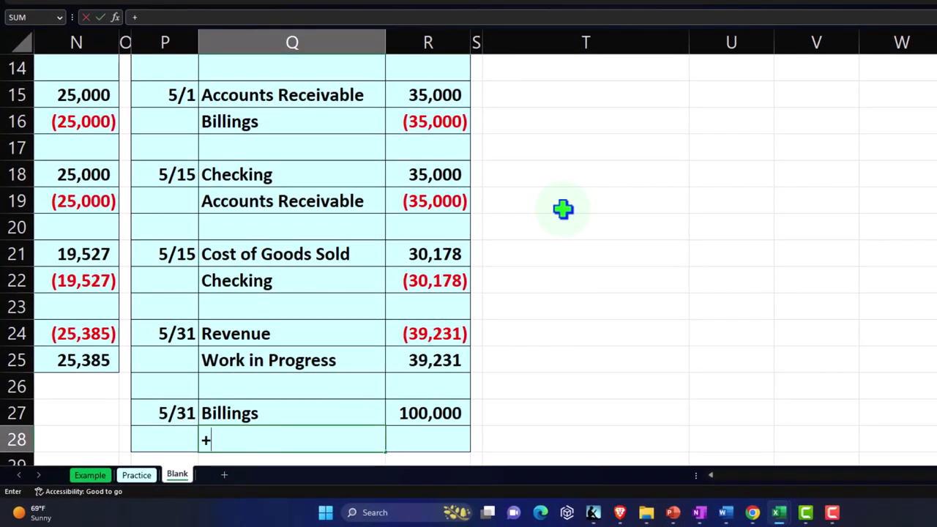
key(Up)
key(Up)
key(Up)
key(Up)
key(Up)
key(Up)
key(Up)
key(Up)
key(Up)
key(Up)
key(Up)
key(Up)
key(Up)
key(Up)
key(Up)
key(Up)
key(Up)
key(Up)
key(Up)
key(Up)
key(Right)
key(Right)
key(Right)
key(Down)
key(Down)
key(Down)
key(Down)
key(Tab)
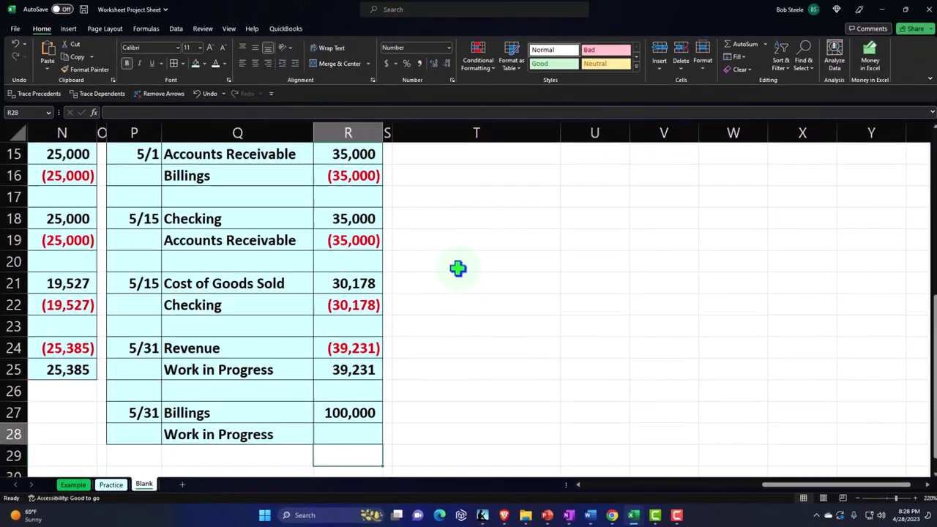
Step: Enter -100001 as the Work in Progress credit amount in R28
text(10)
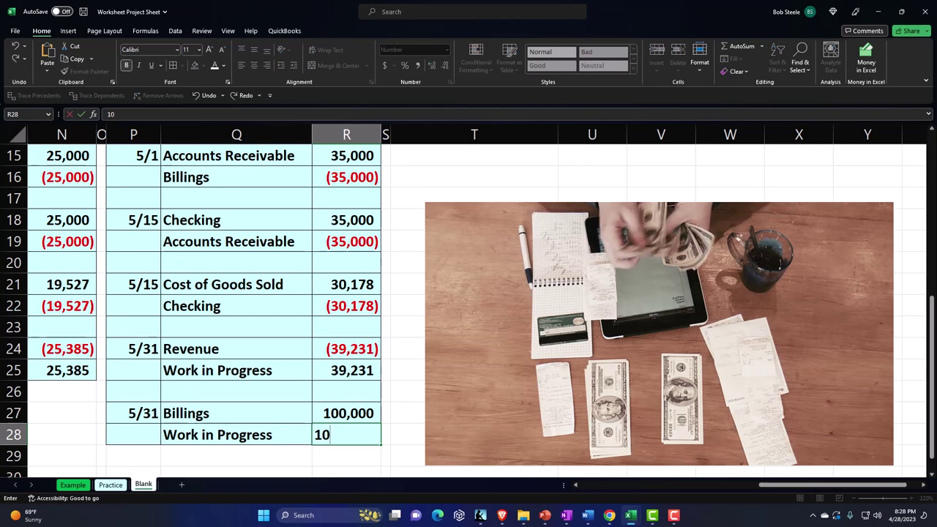
text(0001)
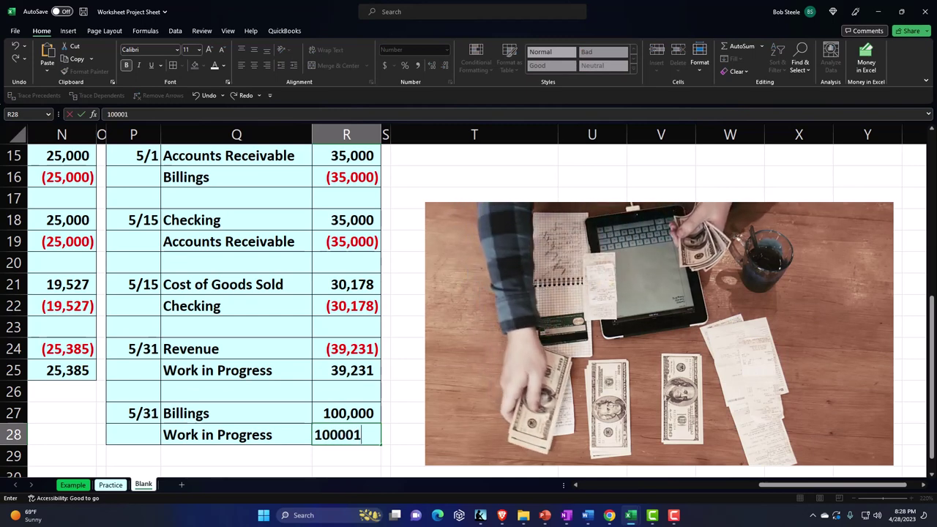
click(315, 435)
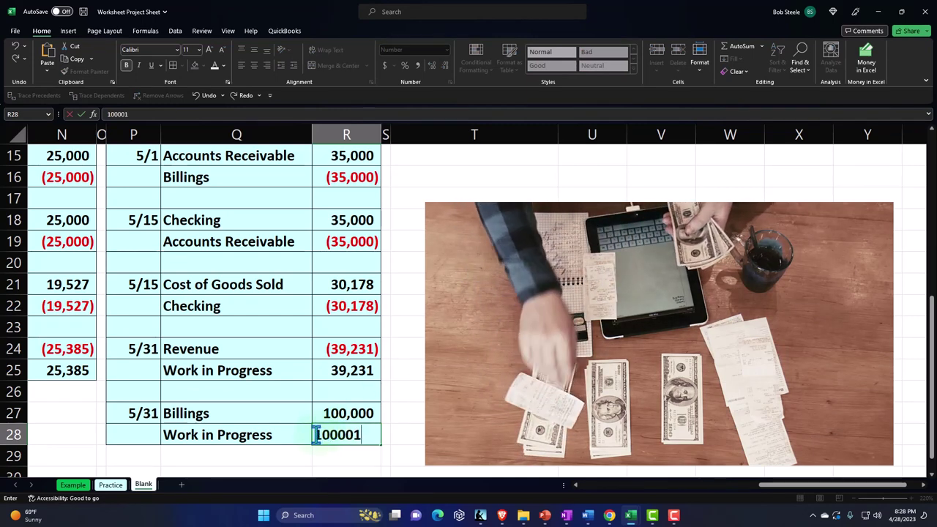
text(-)
key(Return)
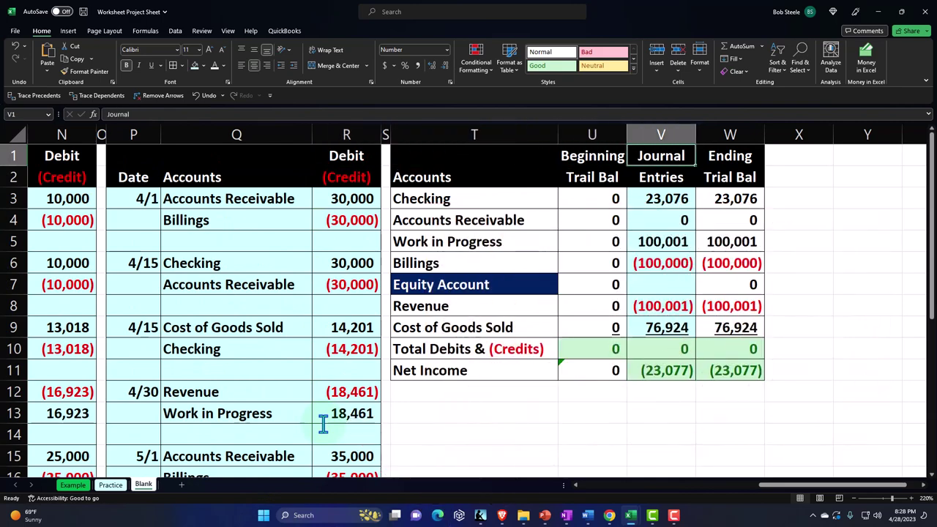
Step: Add the new Billings debit in R27 to the Billings journal entries formula in V6
key(Down)
key(Down)
key(Down)
key(Down)
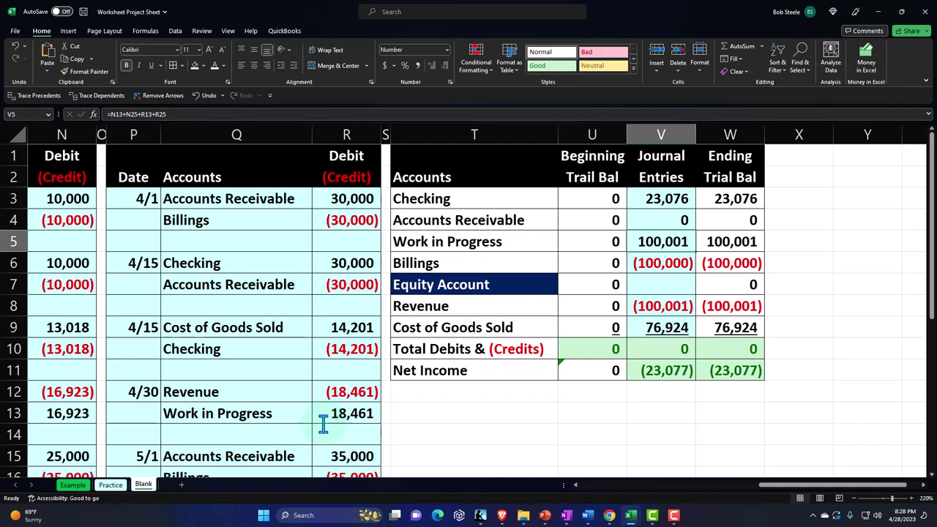
key(Down)
key(F2)
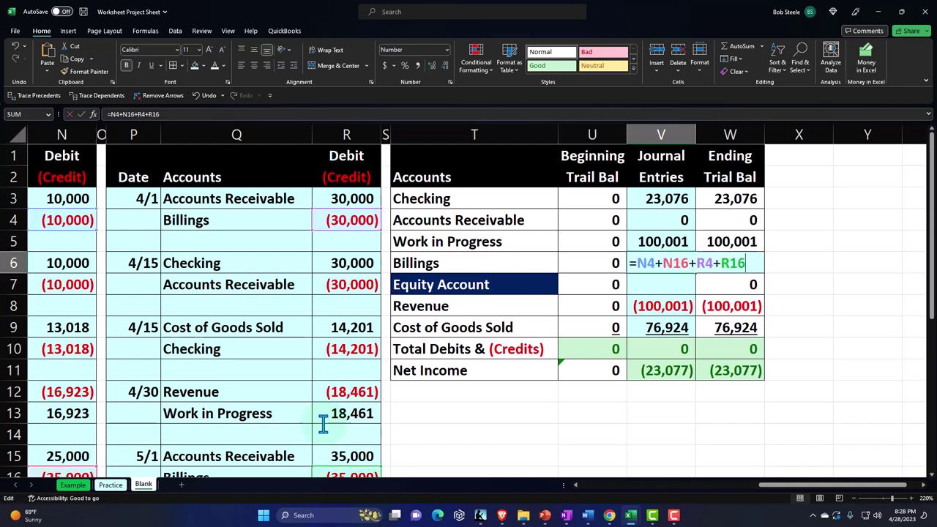
text(+)
key(Down)
key(Down)
key(Down)
key(Down)
key(Down)
key(Down)
key(Down)
key(Down)
key(Down)
key(Down)
key(Down)
key(Down)
key(Down)
key(Down)
key(Down)
key(Down)
key(Down)
key(Down)
key(Down)
key(Down)
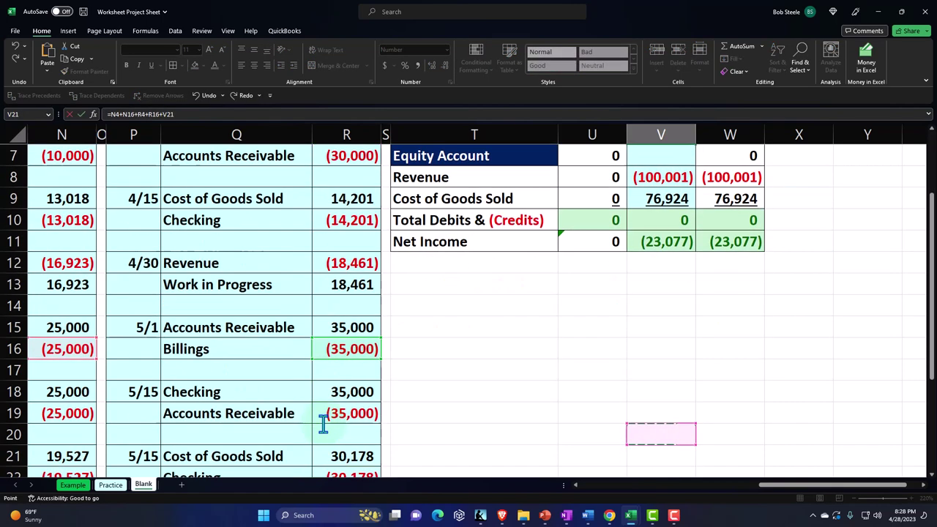
key(Left)
key(Left)
key(Left)
key(Left)
key(Up)
key(Up)
key(Up)
key(Return)
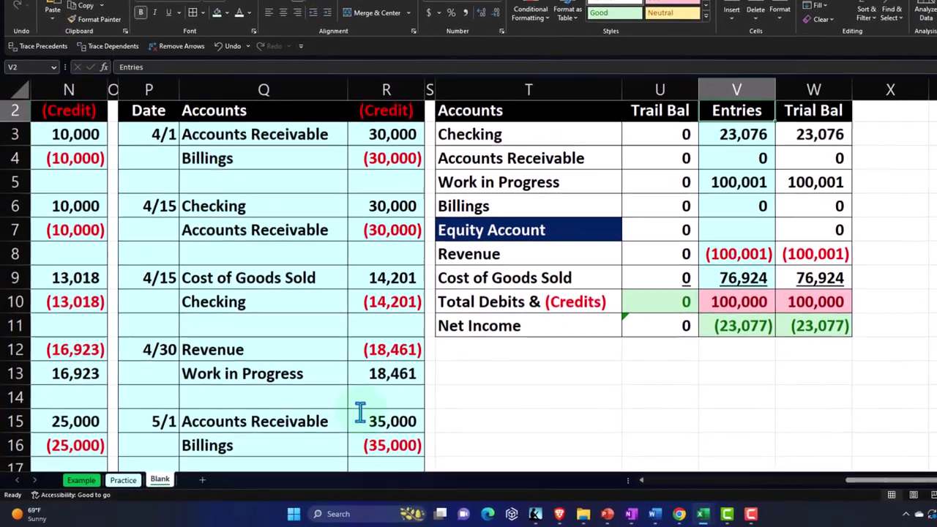
Step: Add the new Work in Progress credit in R28 to the Work in Progress journal entries formula in V5
key(Up)
key(Right)
key(Left)
key(Up)
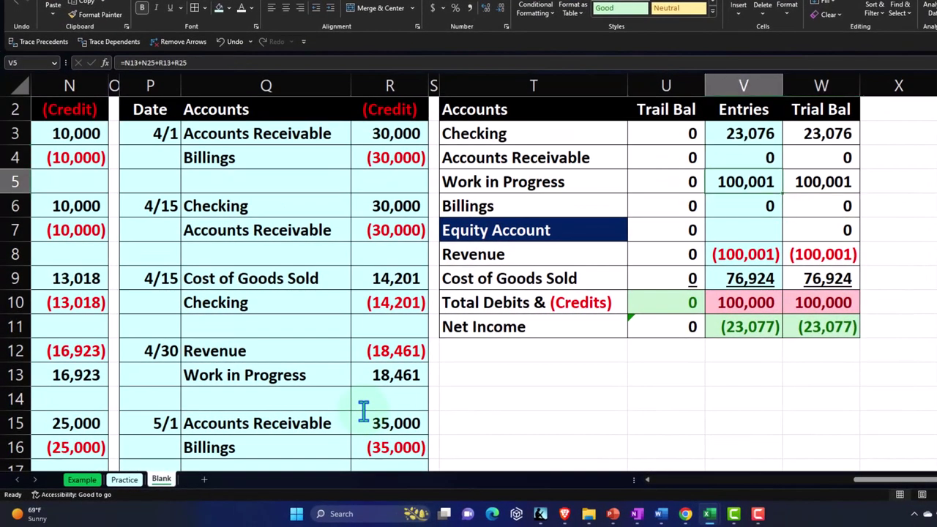
double_click(712, 190)
text(+)
key(Down)
key(Down)
key(Down)
key(Down)
key(Down)
key(Down)
key(Down)
key(Down)
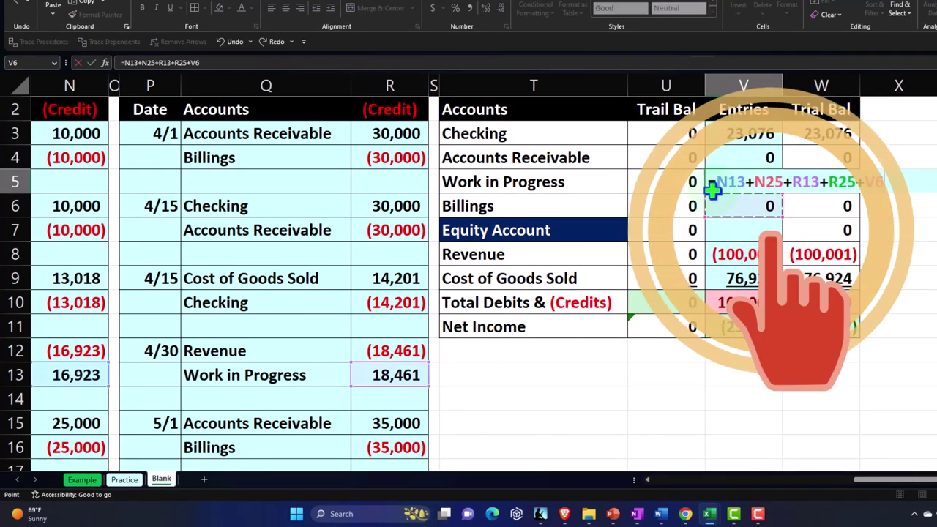
key(Down)
key(Down)
key(Down)
key(Down)
key(Down)
key(Down)
key(Down)
key(Down)
key(Down)
key(Down)
key(Down)
key(Down)
key(Down)
key(Down)
key(Down)
key(Down)
key(Left)
key(Left)
key(Left)
key(Left)
key(Up)
key(Return)
Step: Examine the ending trial balance amounts for Checking, Accounts Receivable and Work in Progress
key(Up)
key(Up)
key(Up)
key(Up)
key(Right)
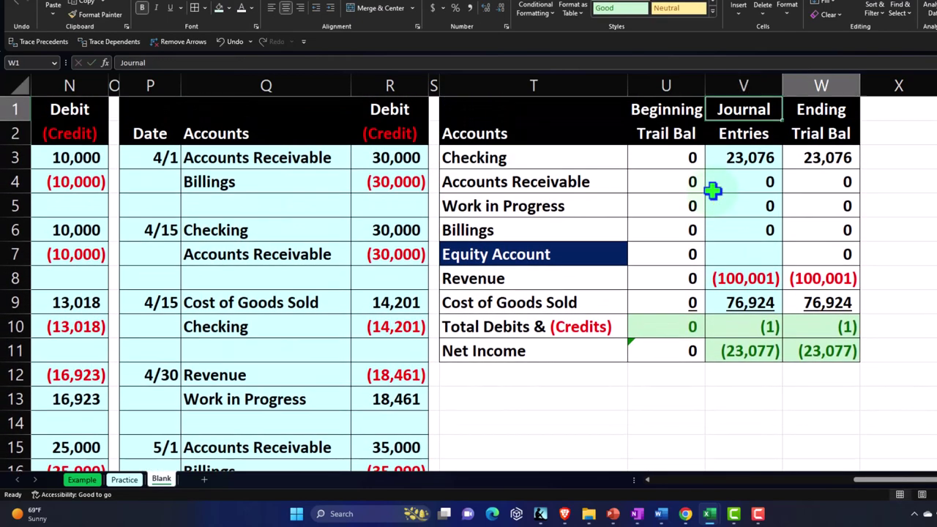
key(Down)
key(Down)
key(Down)
key(Down)
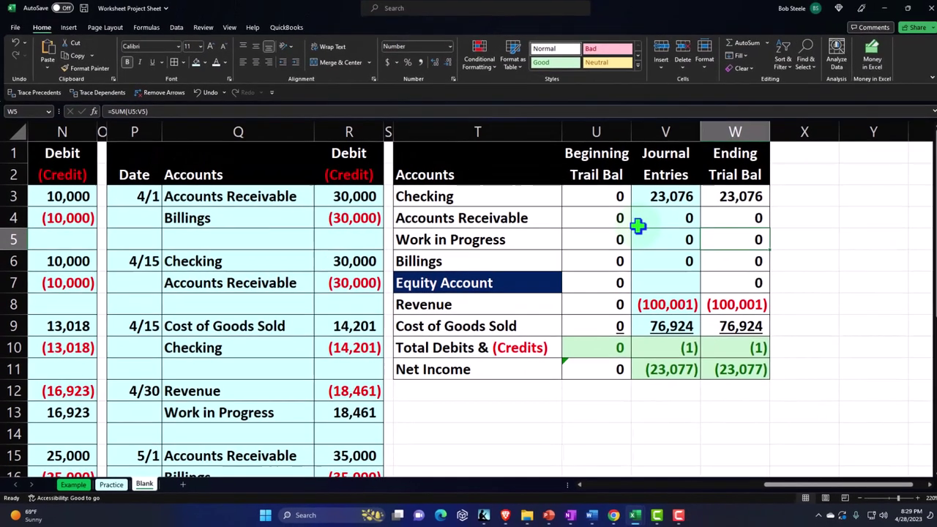
key(Up)
key(Up)
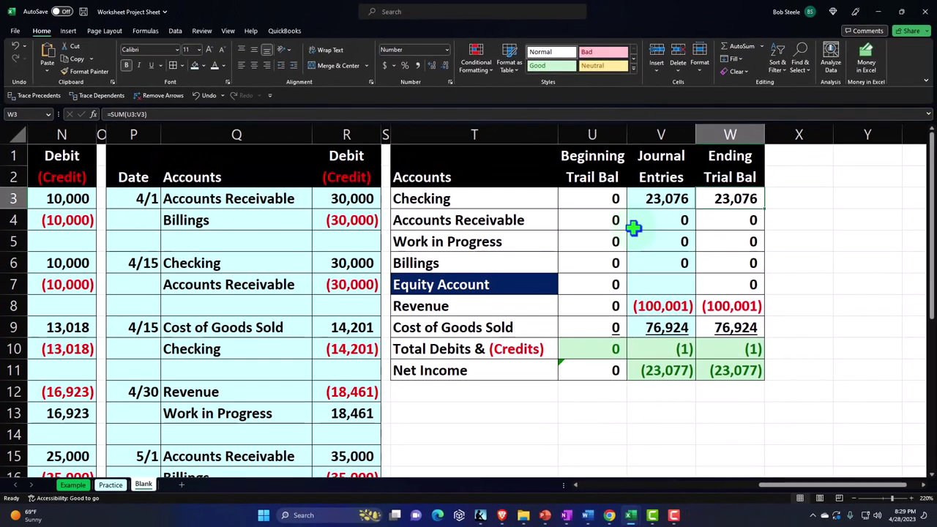
Step: Examine the ending trial balance's total debits and credits and its net income in column W
key(Down)
key(Down)
key(Down)
key(Down)
key(Down)
key(Down)
key(Down)
key(Down)
key(Down)
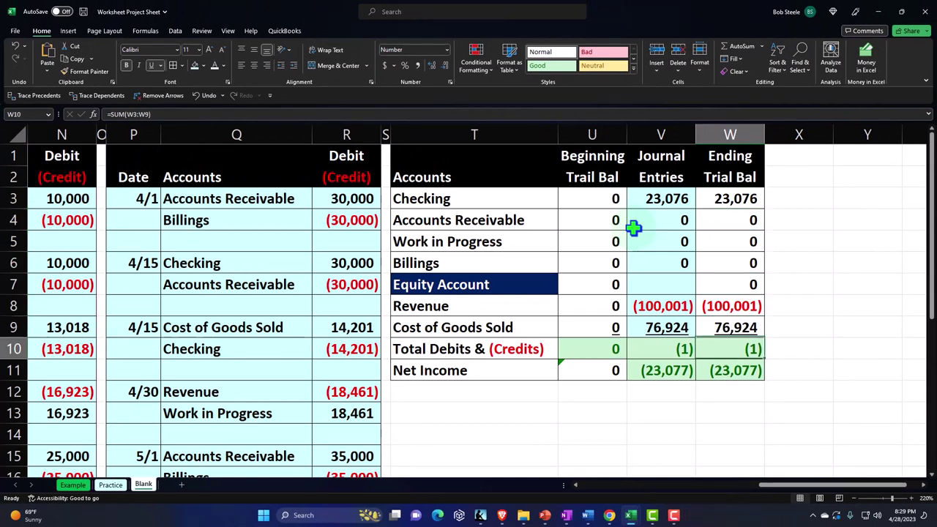
key(Up)
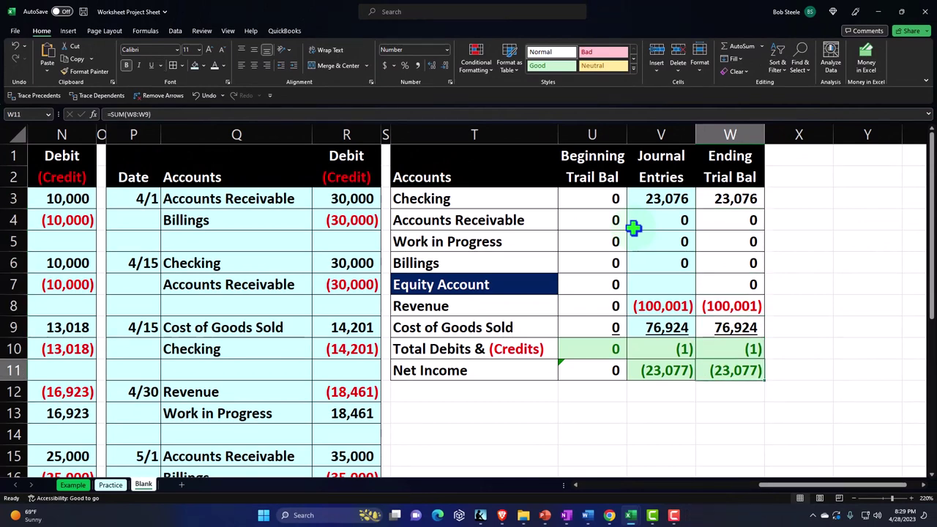
key(Up)
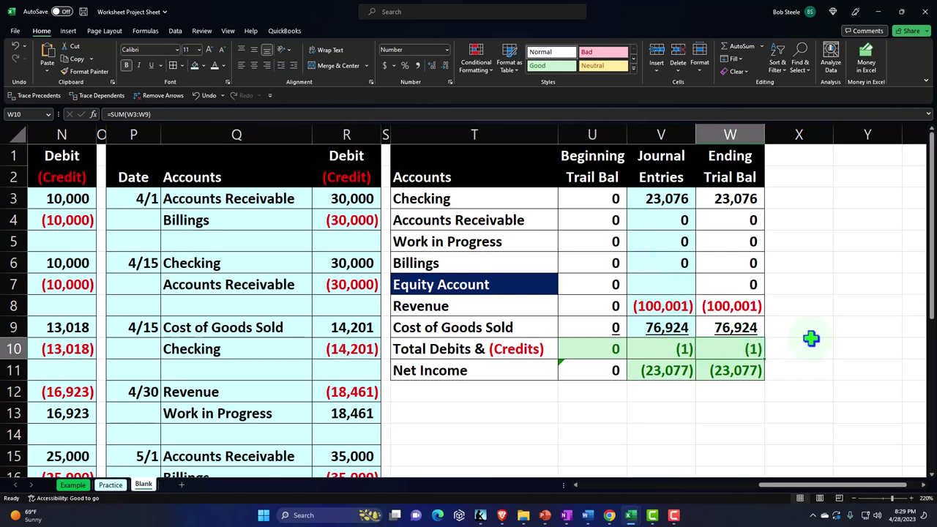
drag(778, 338, 905, 298)
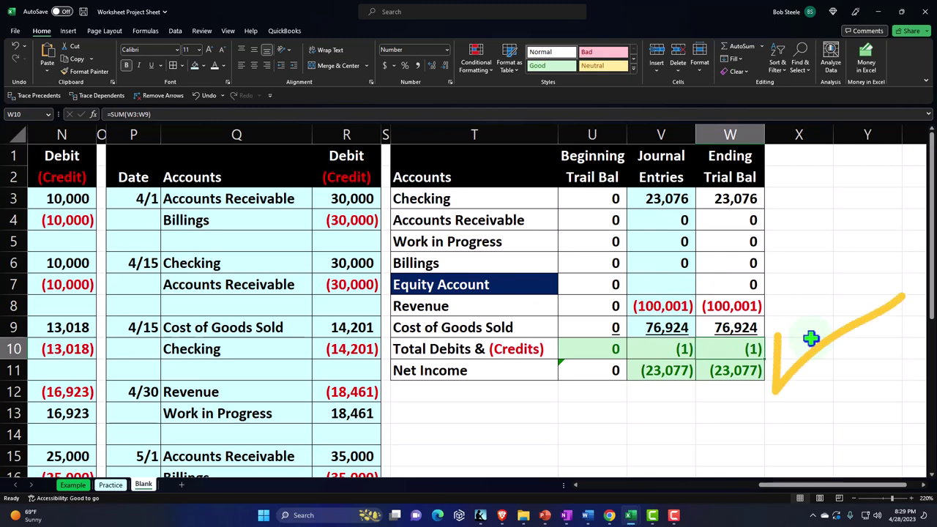
key(Down)
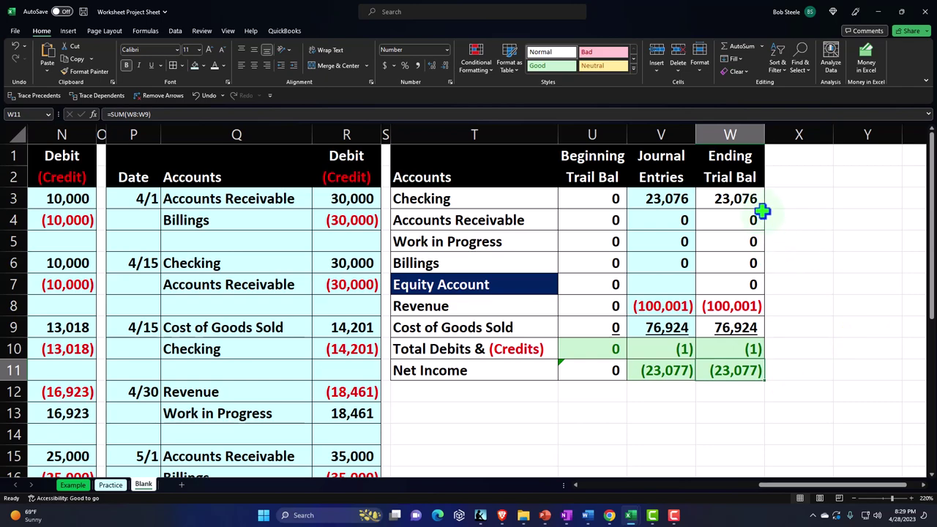
Step: Compare the Job 2 estimate's markup amount in B7 with the net income on the ending trial balance
key(Left)
key(Left)
key(Left)
key(Left)
key(Left)
key(Left)
key(Left)
key(Left)
key(Left)
key(Left)
key(Left)
key(Left)
key(Left)
key(Left)
key(Left)
key(Left)
key(Left)
key(Left)
key(Left)
key(Left)
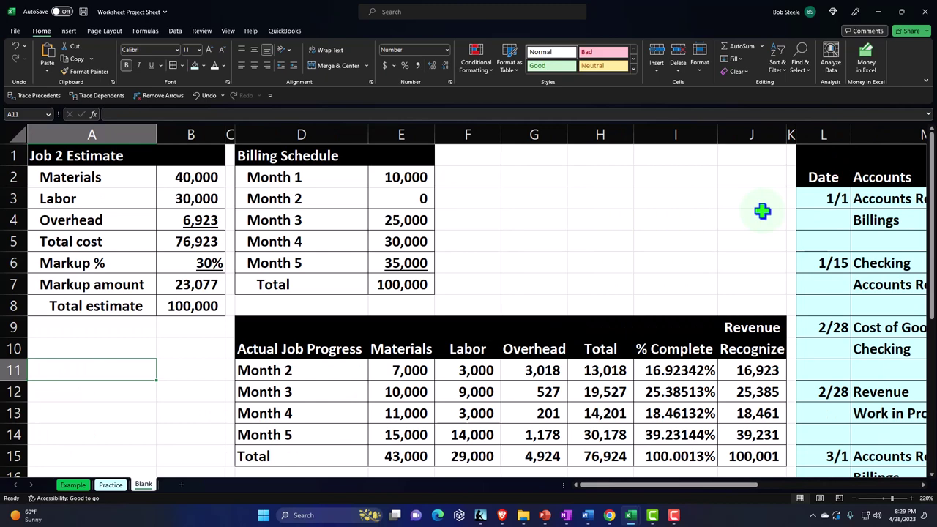
key(Up)
key(Up)
key(Up)
key(Up)
key(Right)
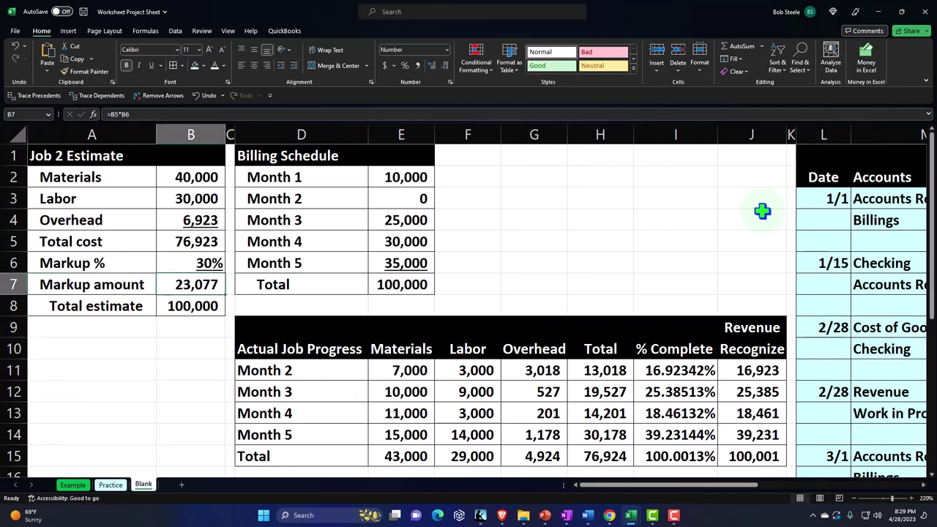
key(Right)
key(Right)
key(Right)
key(Right)
key(Right)
key(Right)
key(Right)
key(Right)
key(Right)
key(Right)
key(Right)
key(Right)
key(Right)
key(Right)
key(Right)
key(Right)
key(Right)
key(Right)
key(Right)
key(Right)
key(Right)
key(Right)
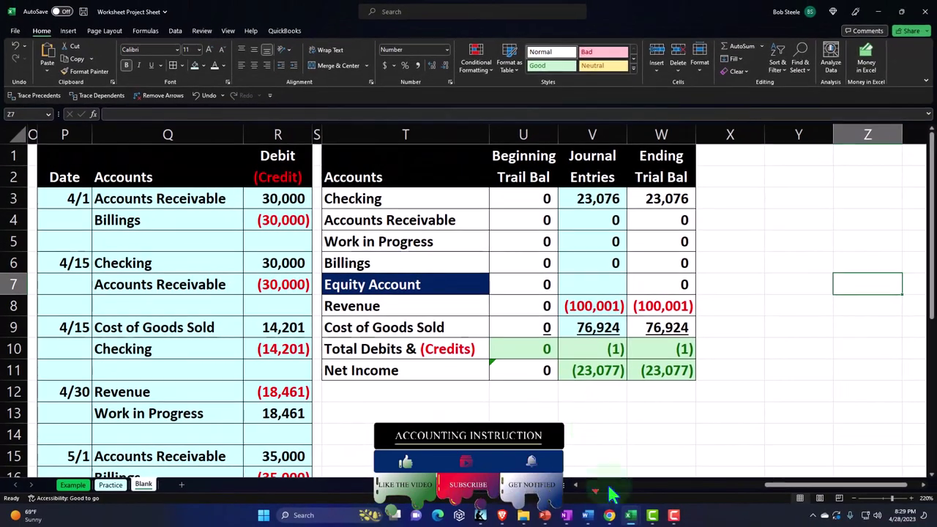
Step: Switch to QuickBooks Online and examine Project 2's income, costs and profit alongside the balance sheet by class
click(609, 514)
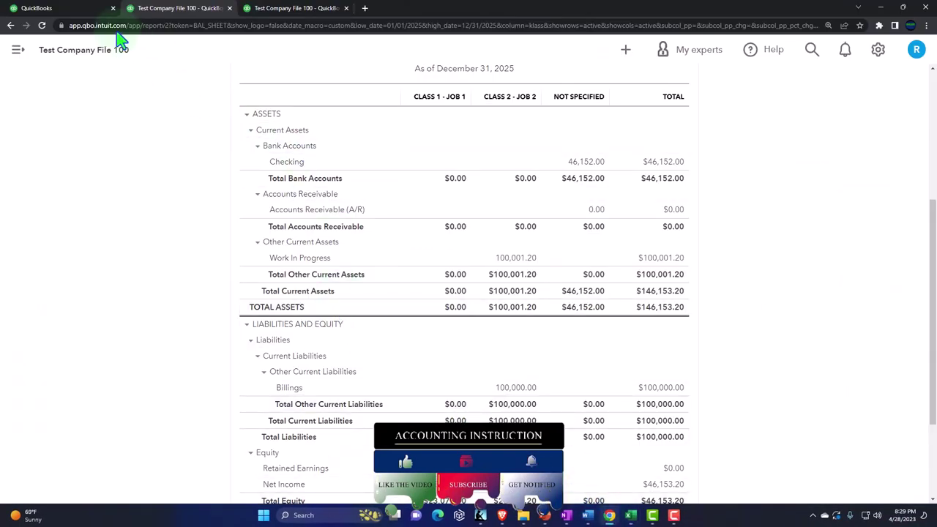
click(68, 9)
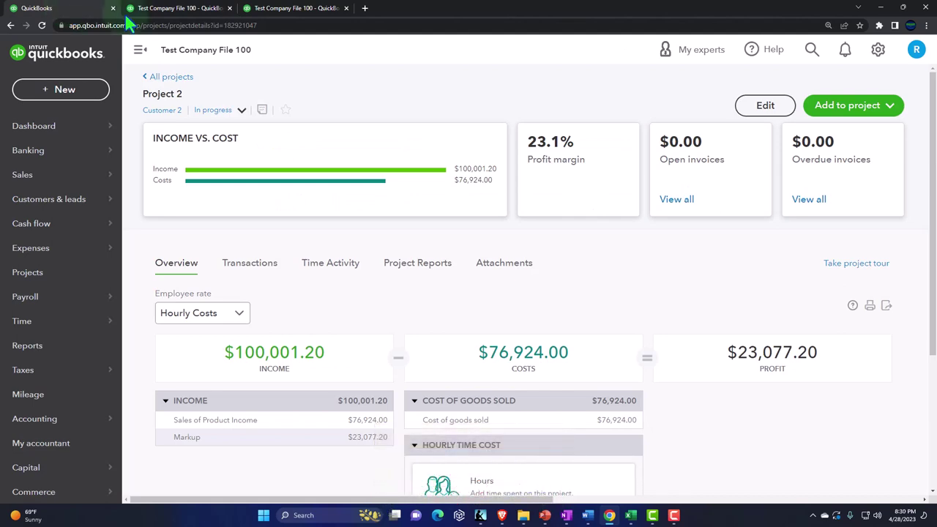
click(163, 9)
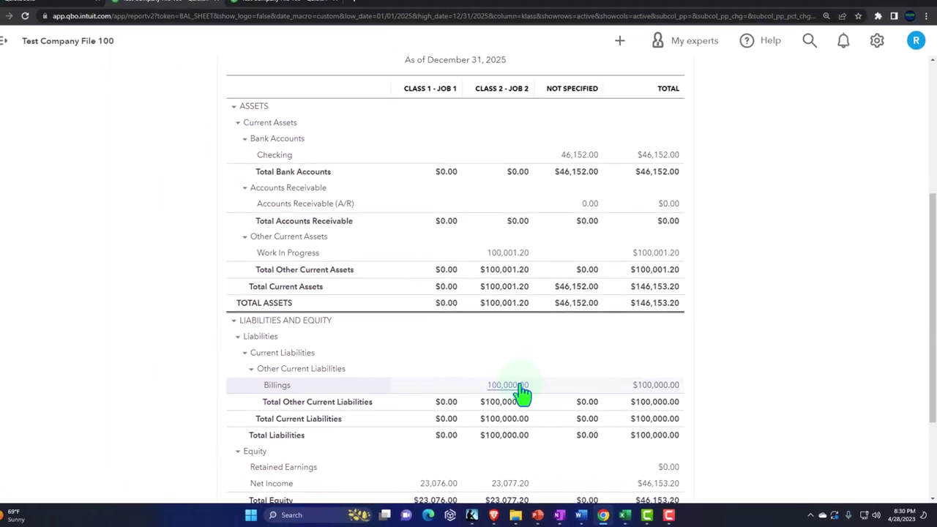
Step: Review Customer 2's transaction list for the Project 2 invoices, billable expenses, payments and estimate
click(69, 1)
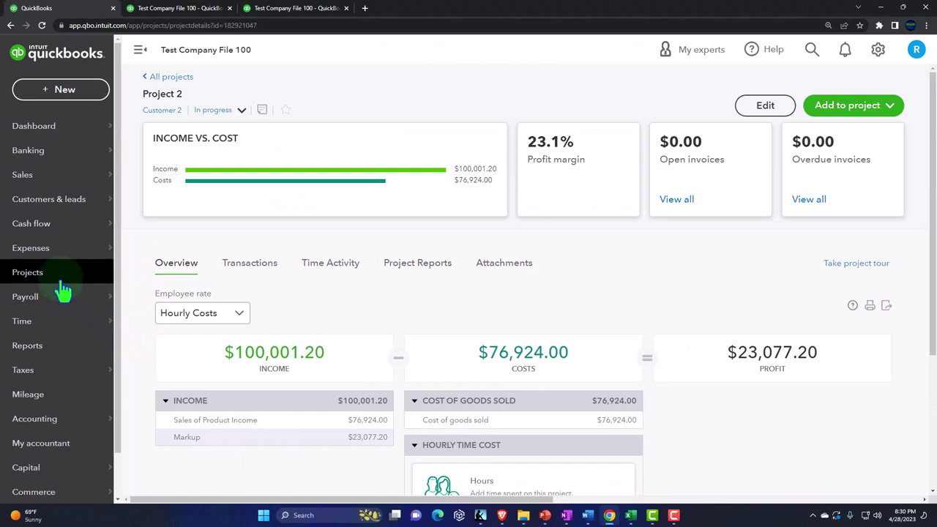
click(28, 182)
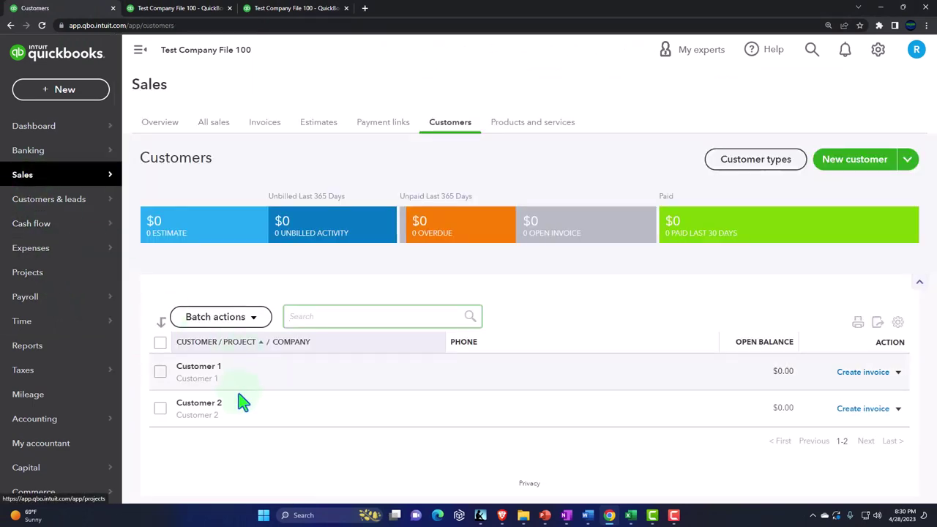
click(199, 405)
scroll(257, 409, down, 2)
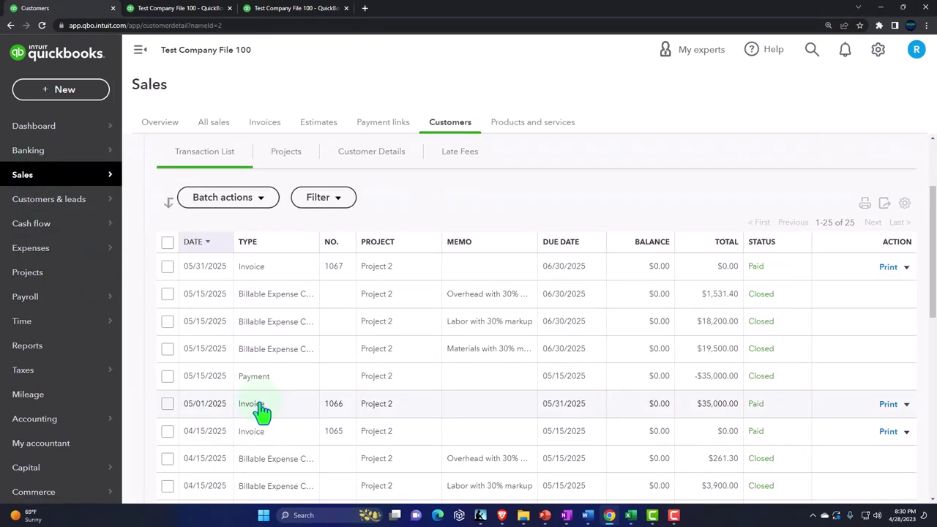
scroll(287, 396, down, 2)
scroll(289, 428, down, 5)
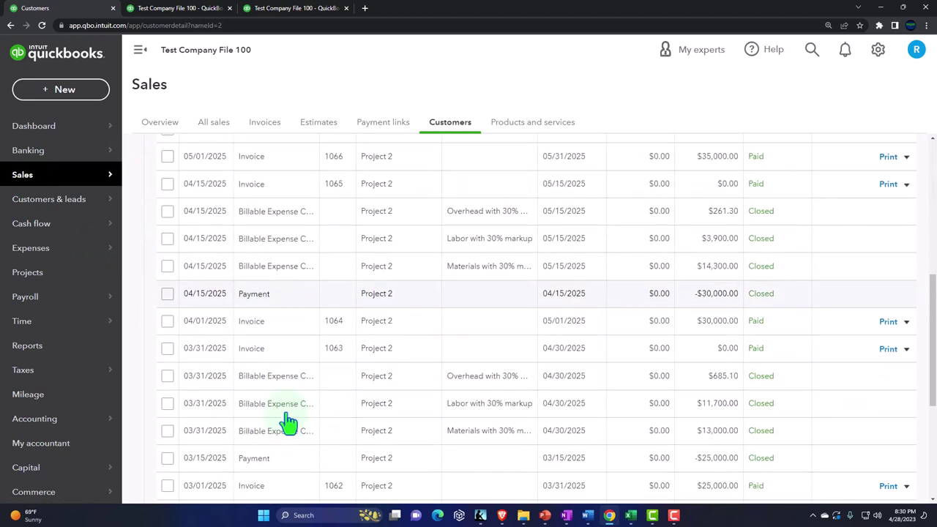
scroll(291, 438, down, 3)
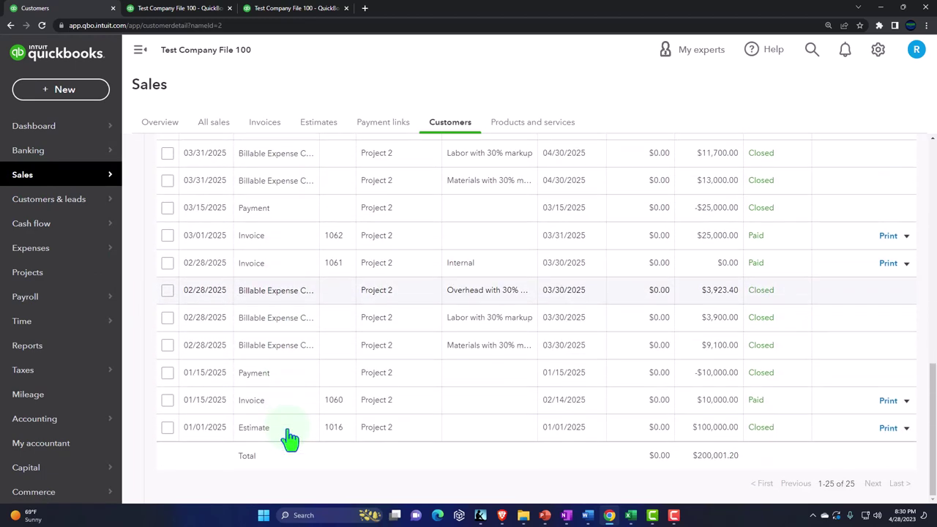
scroll(291, 438, up, 10)
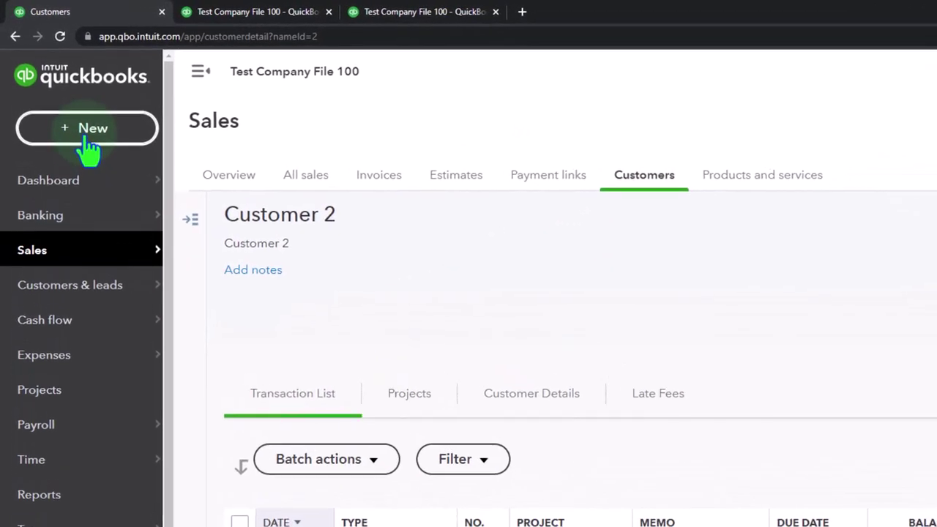
Step: Start a new journal entry dated 05/31/2025 with journal number 3
click(88, 147)
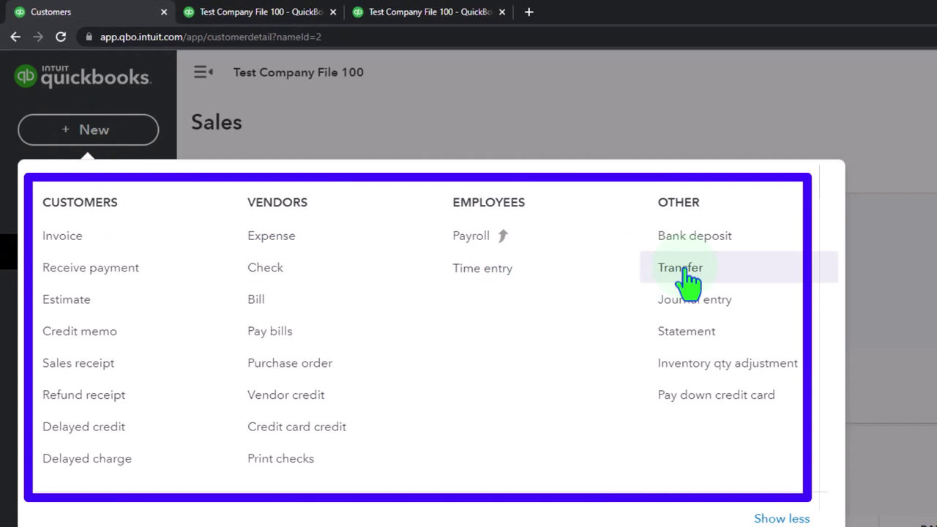
click(695, 315)
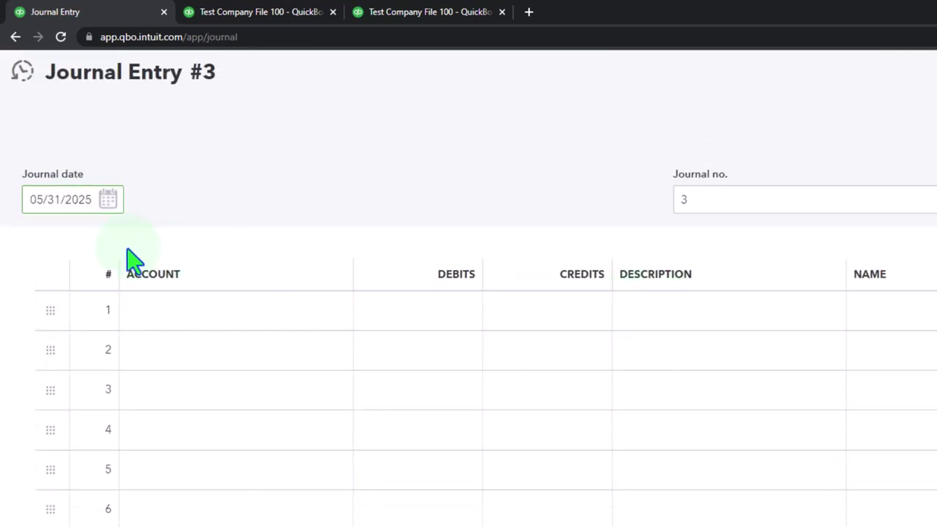
key(Tab)
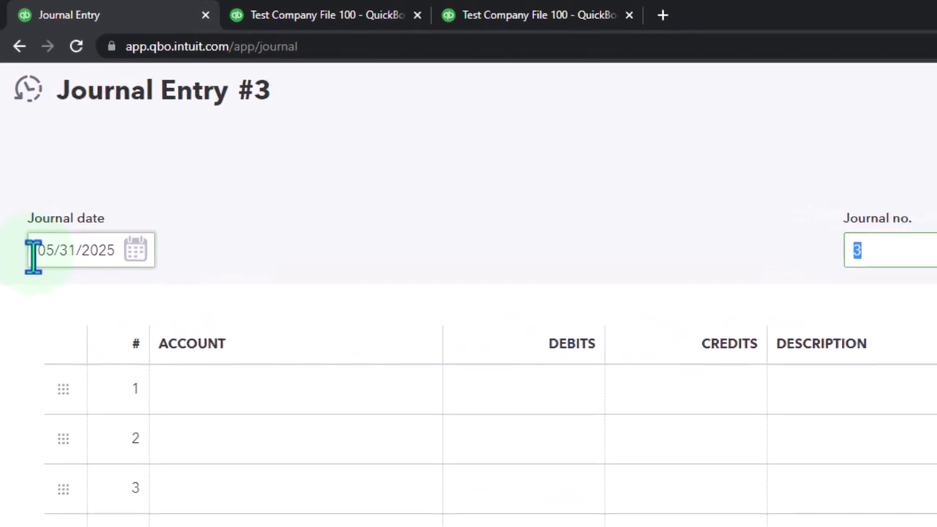
key(Tab)
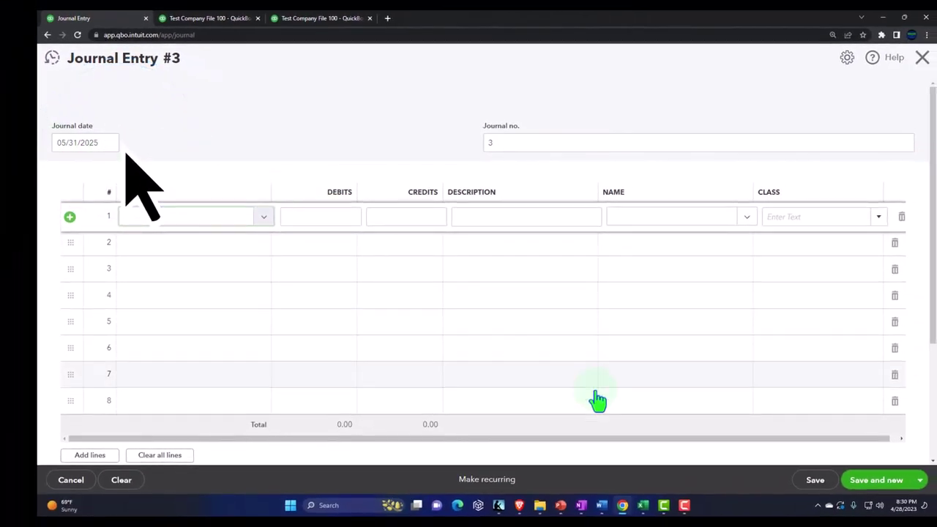
Step: Fill journal line 1 with the Billings account, a debit of 100000 and the description "Close out job 2"
click(223, 18)
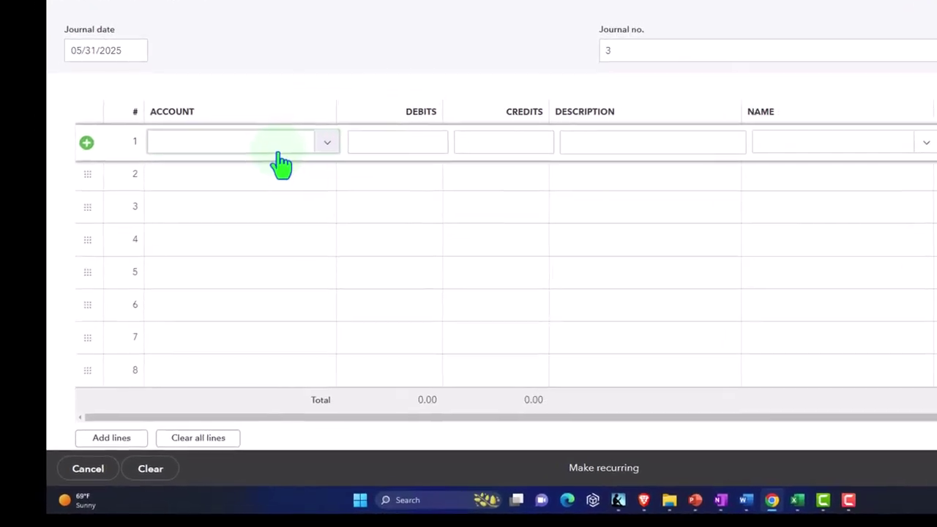
text(bill)
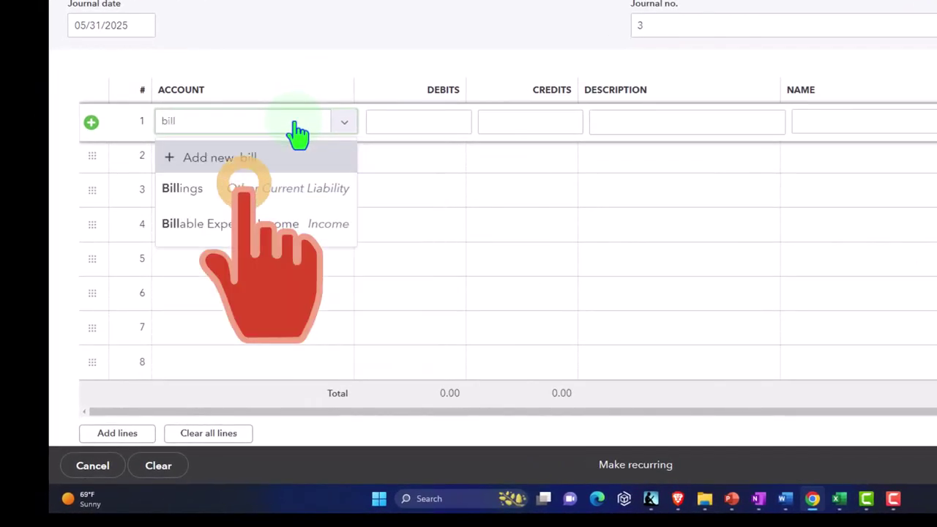
key(Down)
key(Tab)
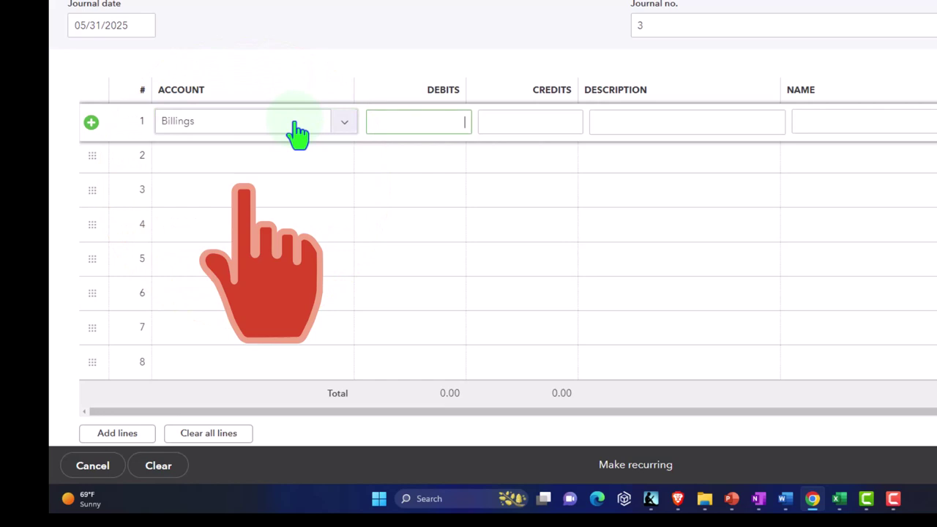
text(100000)
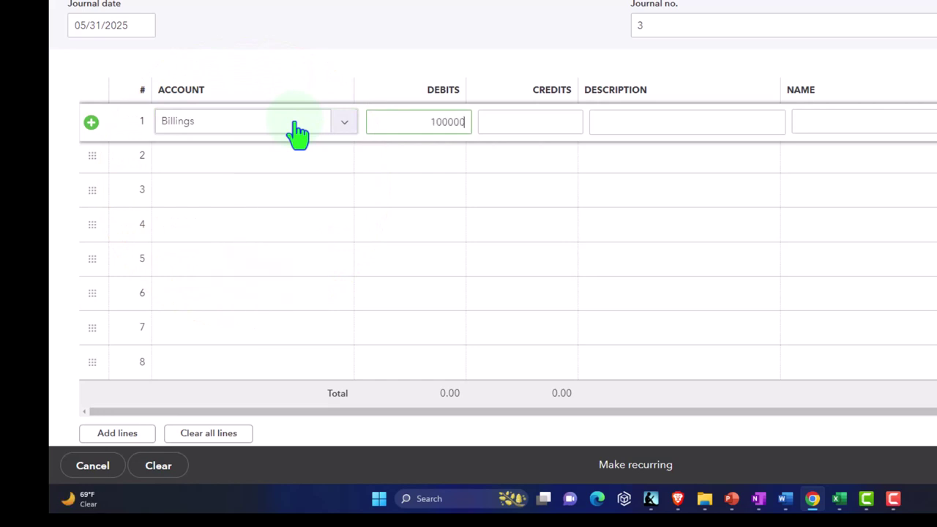
key(Tab)
key(Tab)
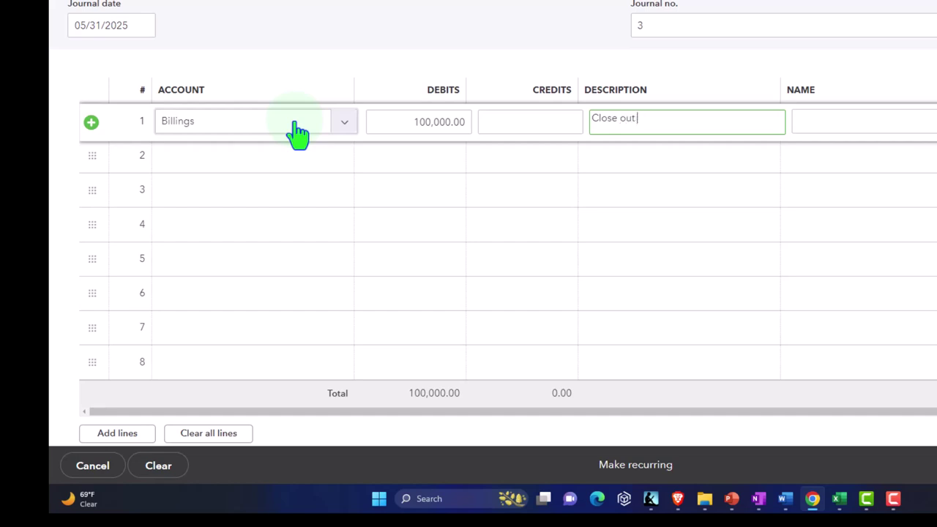
text(Close out job 2)
key(Tab)
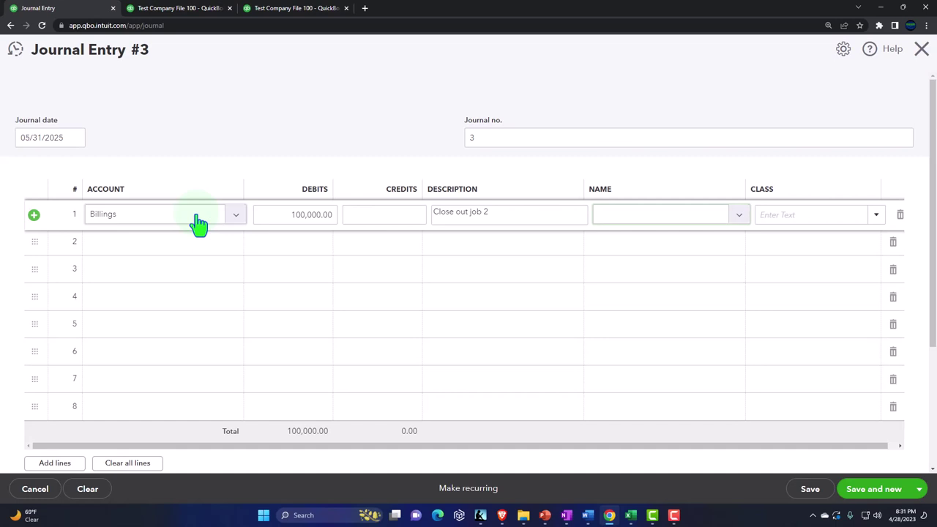
Step: Assign the Billings line to Project 2 of Customer 2 and to Class 2 - Job 2
text(cu)
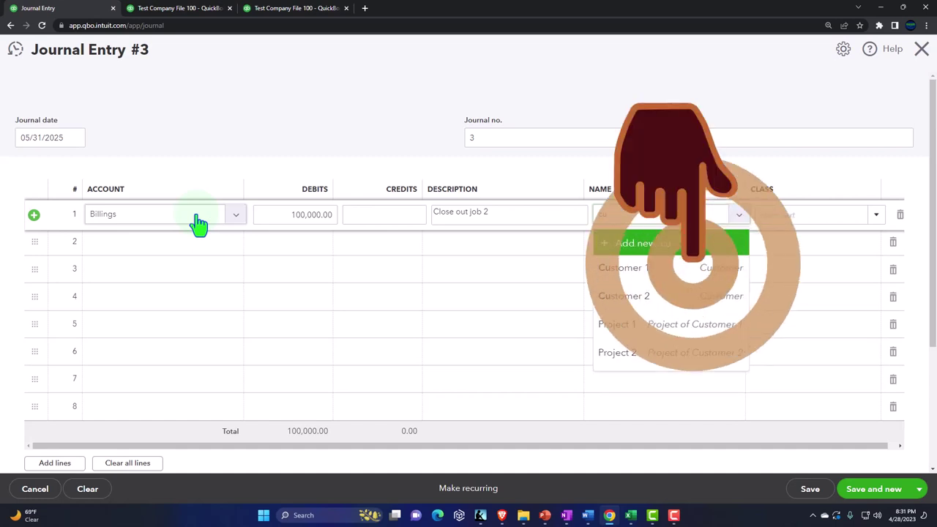
key(Down)
key(Down)
key(Down)
key(Down)
key(Tab)
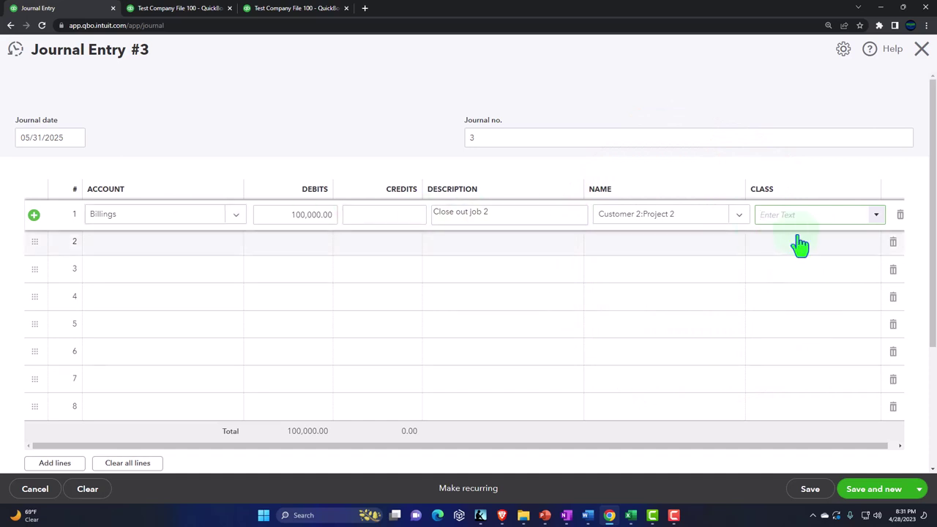
click(878, 219)
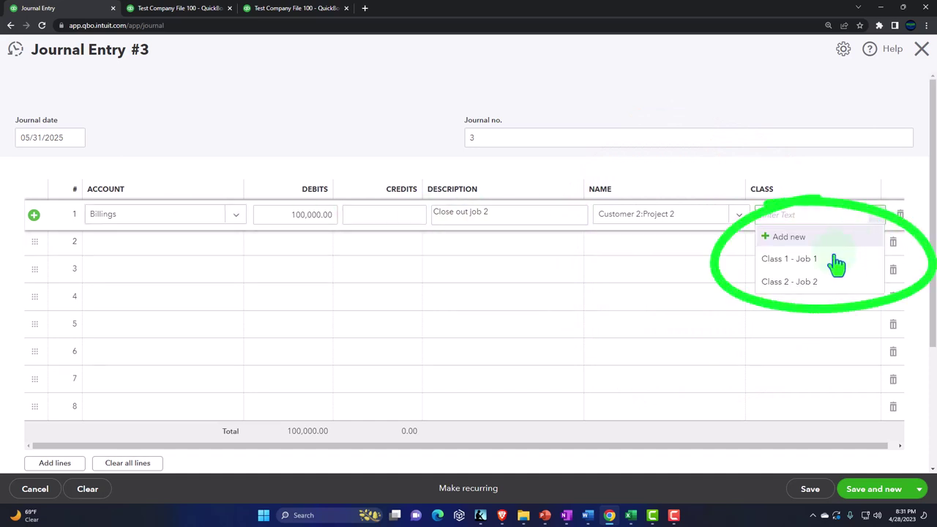
click(807, 286)
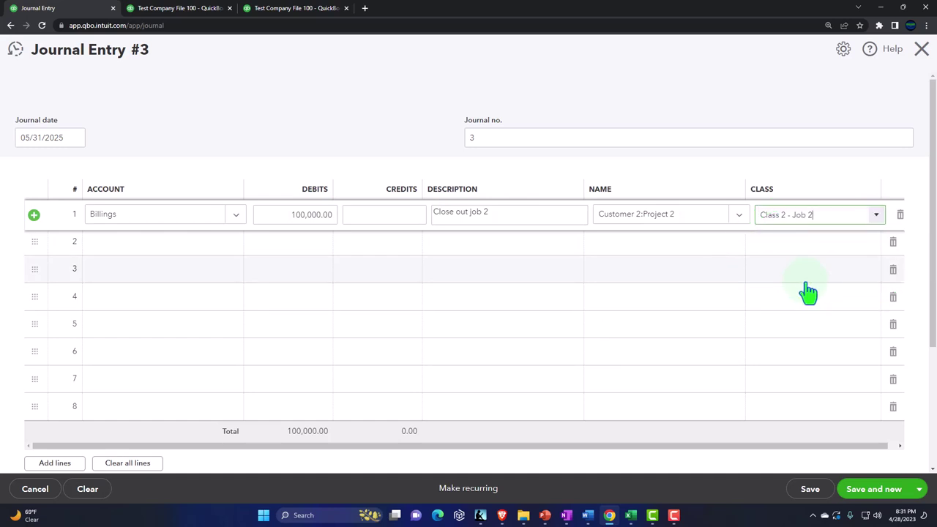
key(Tab)
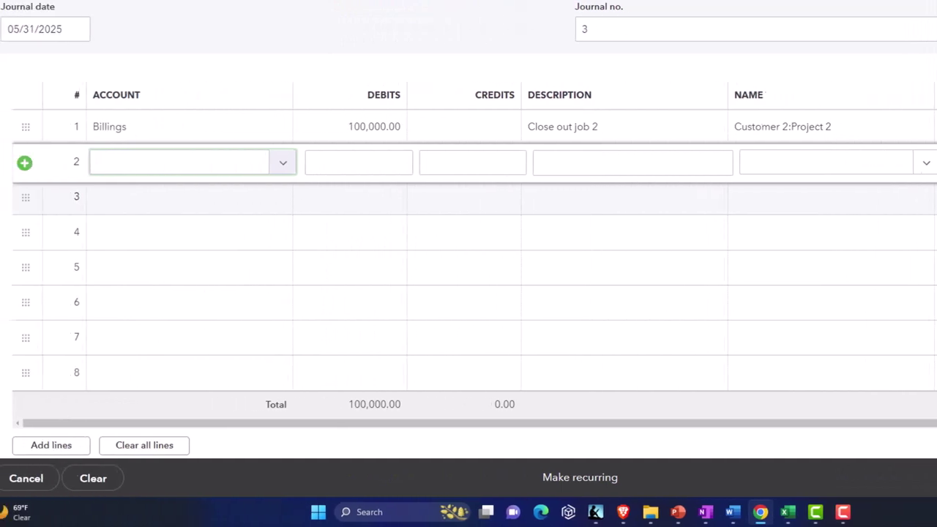
Step: Set the account of journal line 2 to Work In Progress, ready for its credit amount
text(wi)
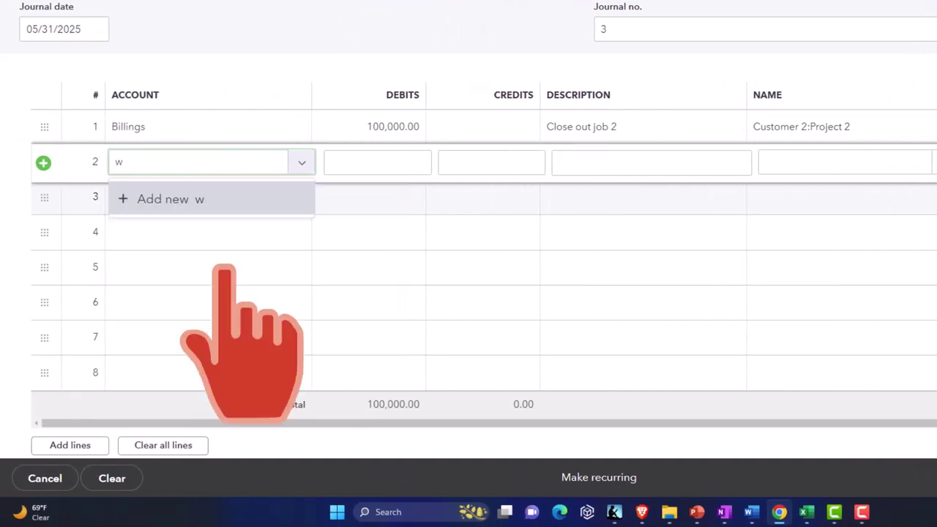
text(r)
click(183, 232)
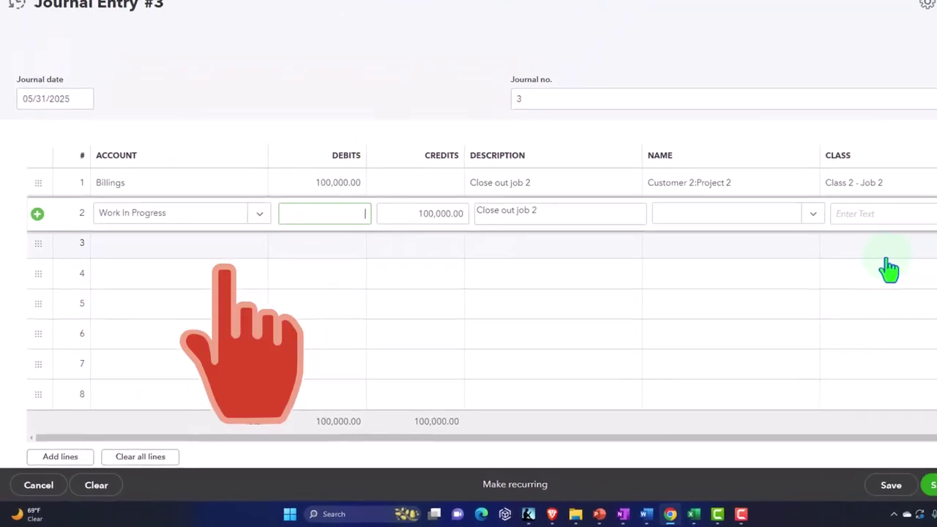
key(Tab)
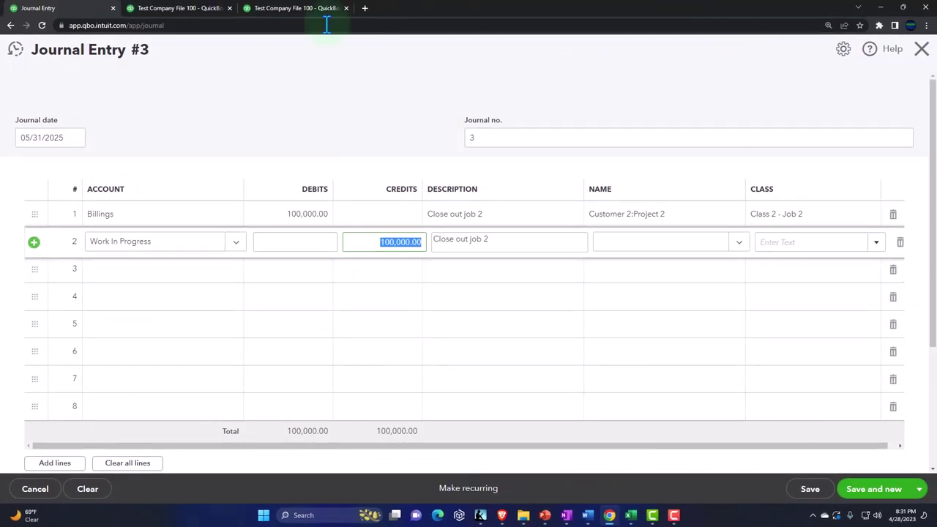
Step: Check the Work In Progress balance on the class balance sheet and set the credit on journal line 2 to 100,001.20
click(192, 9)
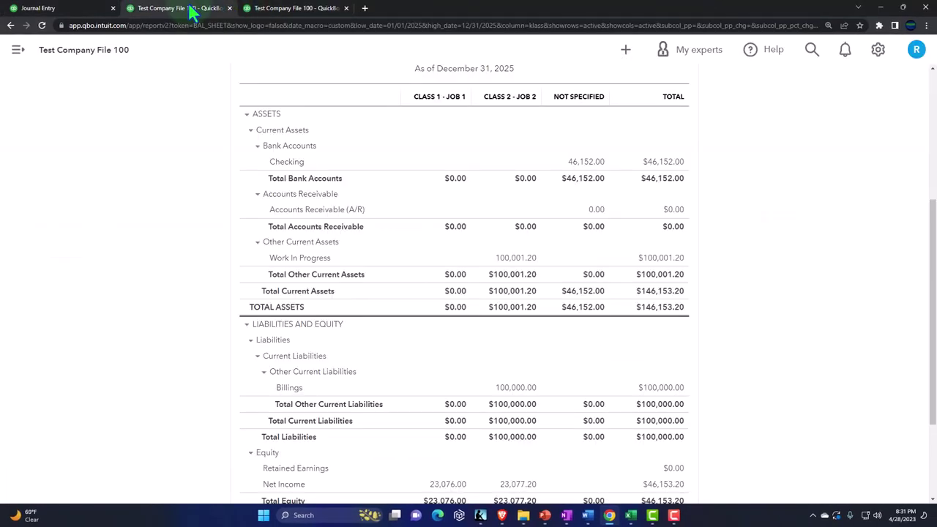
click(94, 9)
text(100001)
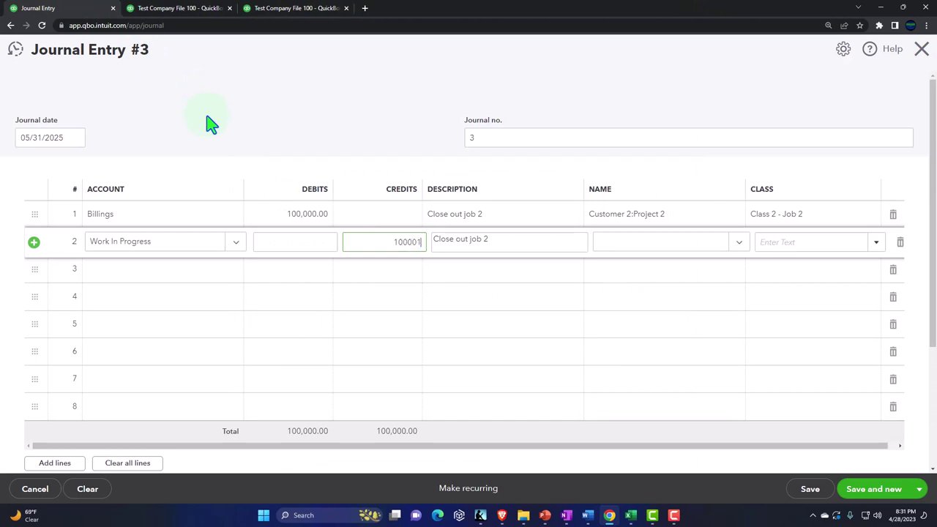
key(Tab)
key(Tab)
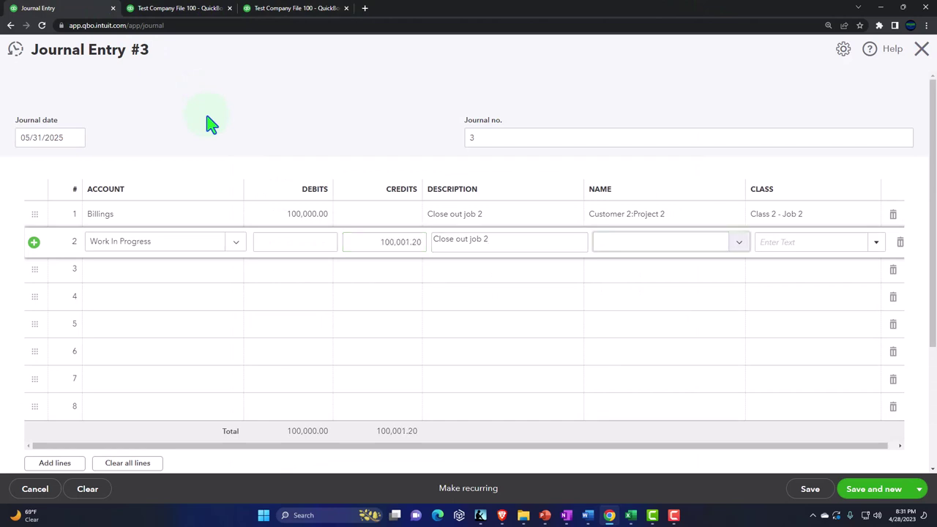
Step: Assign the Work In Progress line to Project 2 of Customer 2 and Class 2 - Job 2, and try to save the entry
text(c)
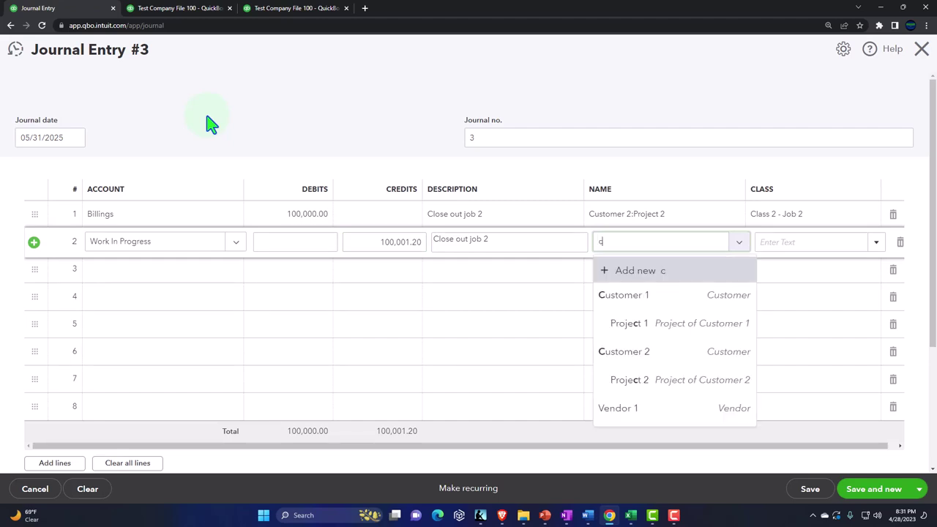
key(Down)
key(Down)
key(Down)
key(Down)
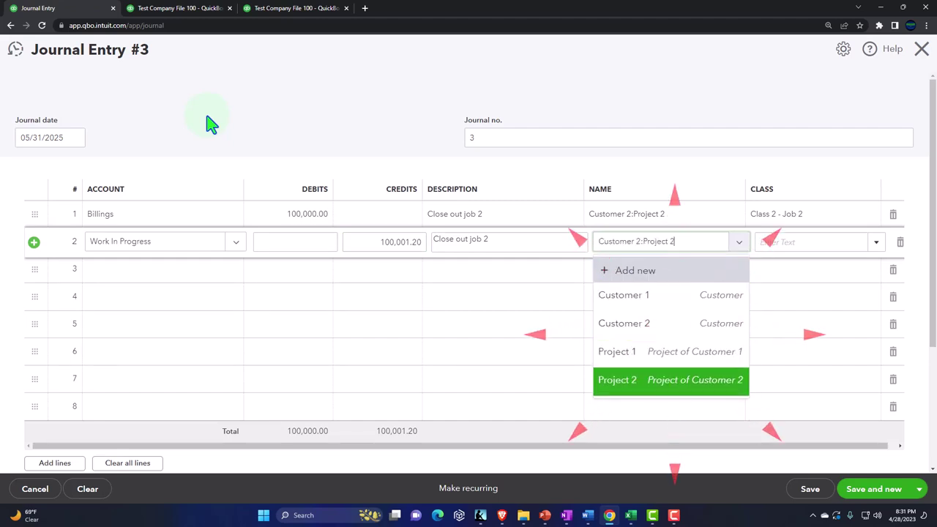
key(Tab)
text(cl)
key(Down)
key(Down)
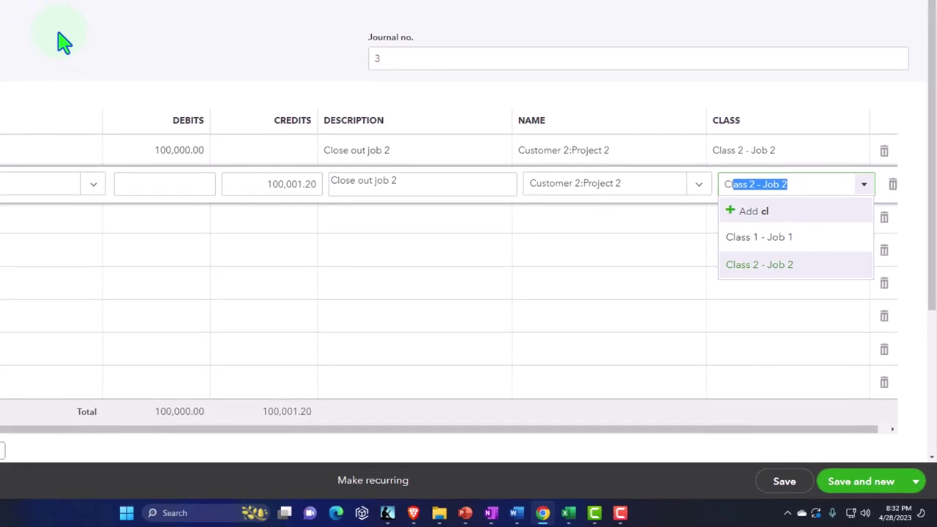
key(Tab)
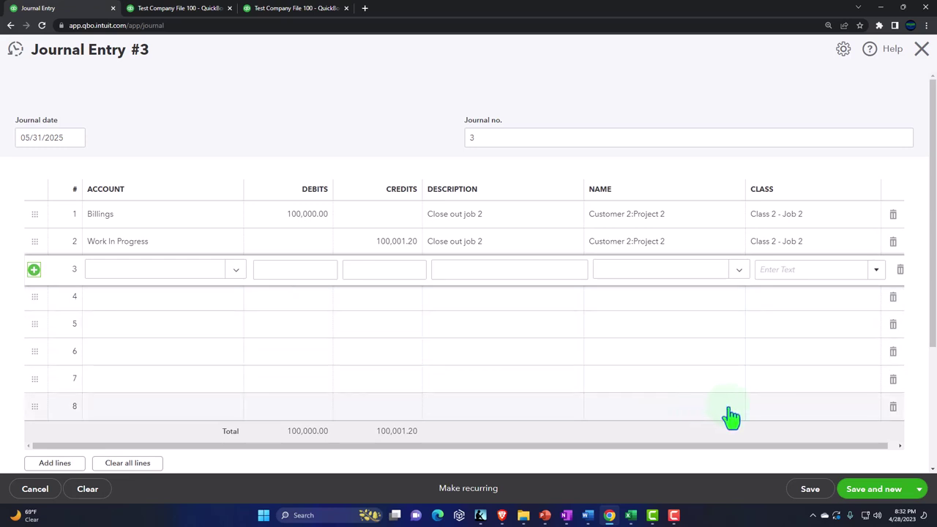
click(873, 505)
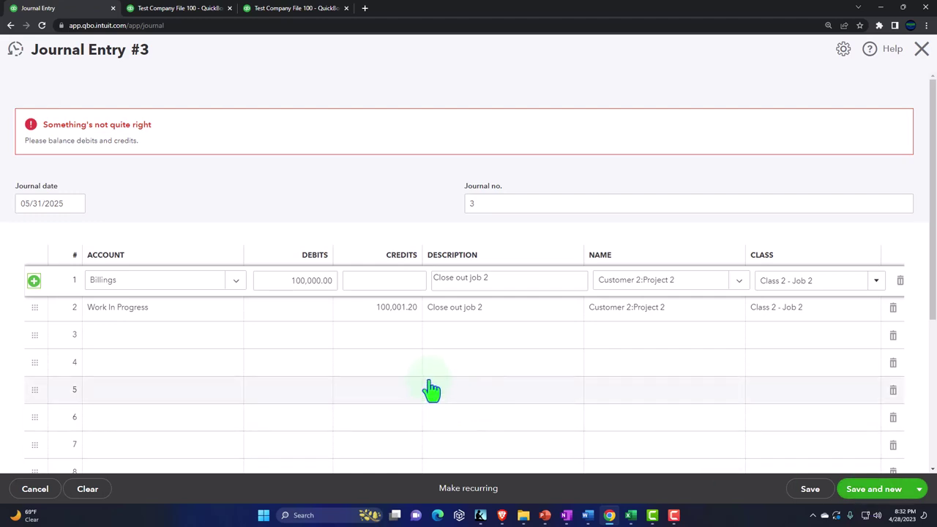
Step: Fill journal line 3 with the Cost of goods sold account, a debit of 1.20 and the description "Close out job 2"
click(153, 346)
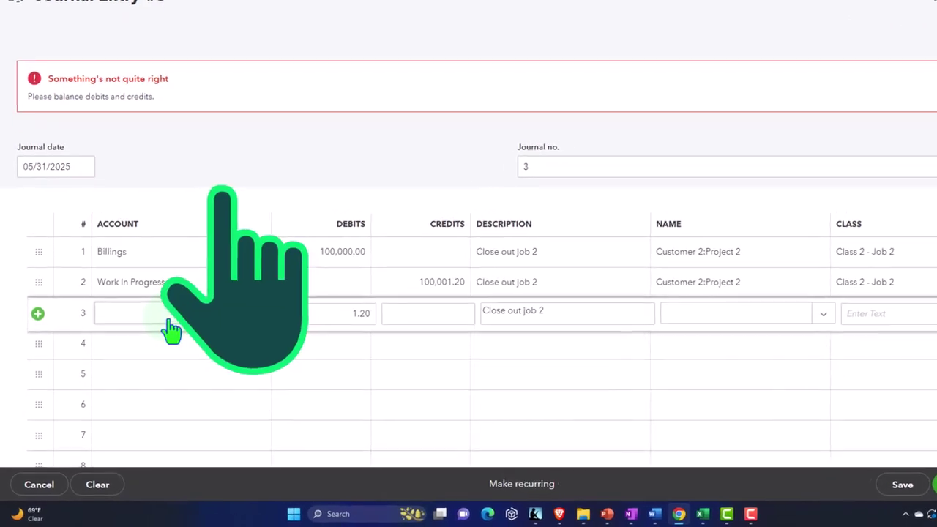
click(170, 328)
text(cos)
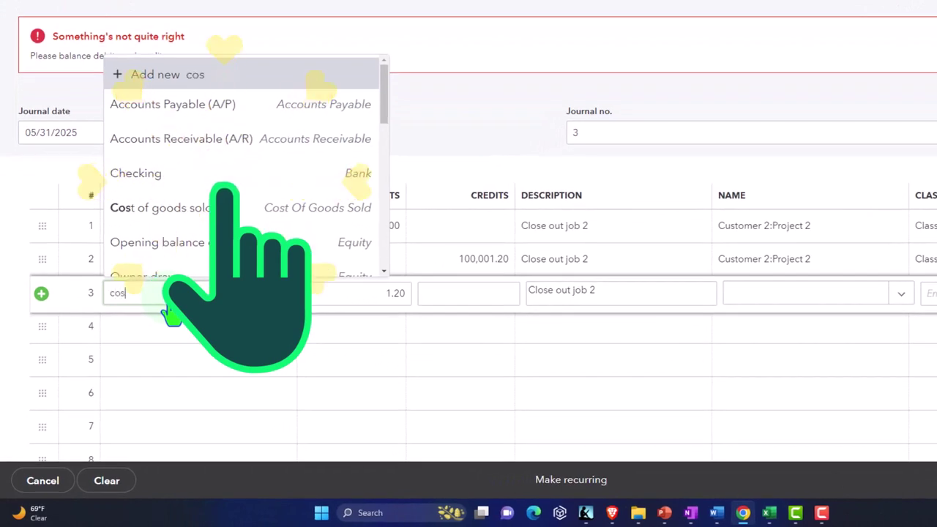
key(Tab)
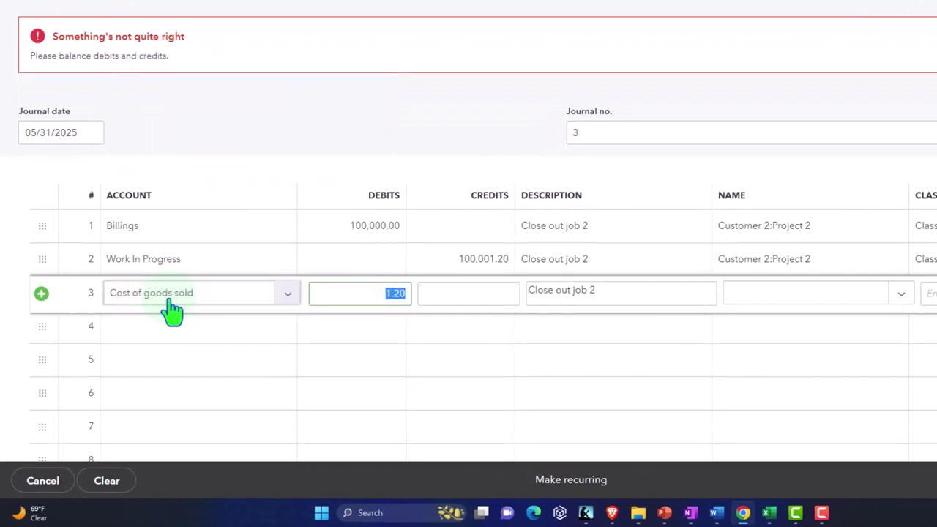
key(Tab)
key(Tab)
key(Tab)
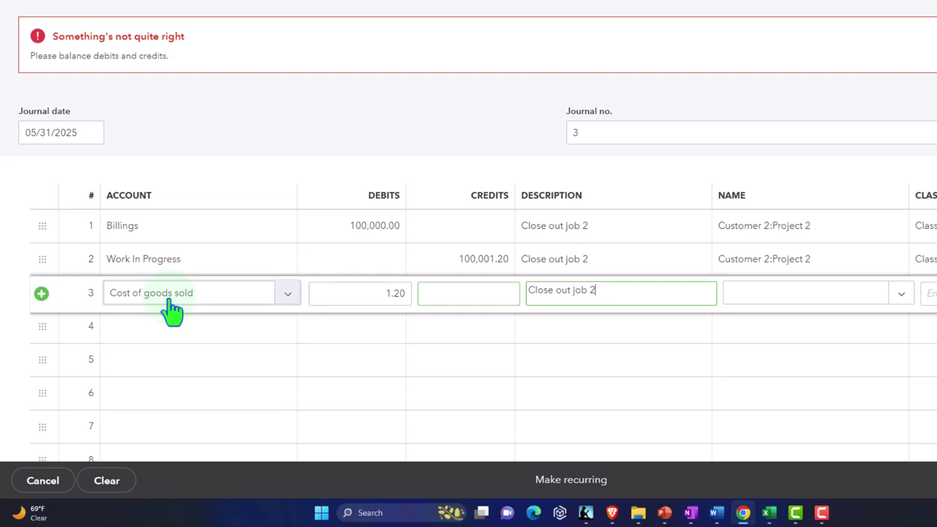
Step: Assign the Cost of goods sold line to Project 2 of Customer 2 and Class 2 - Job 2, and save the journal entry
text(c)
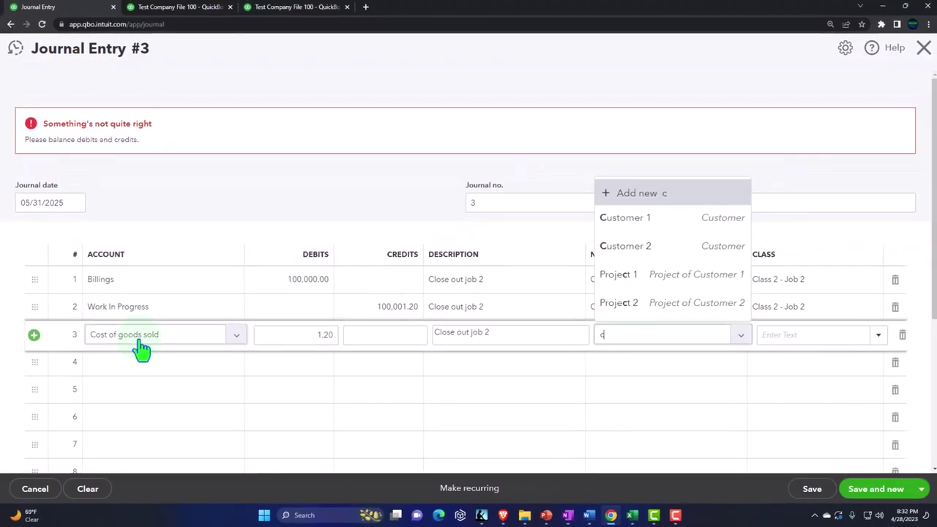
key(Down)
key(Down)
key(Down)
key(Down)
key(Tab)
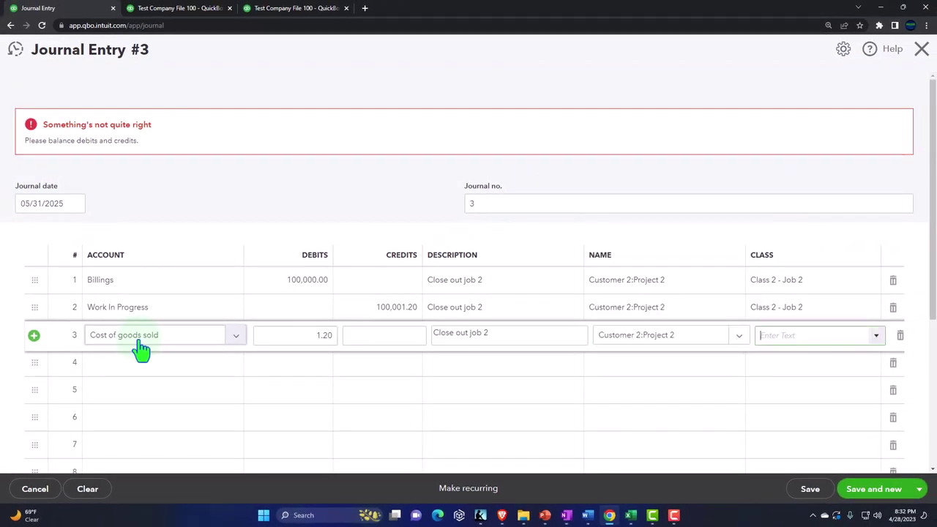
key(Down)
key(Down)
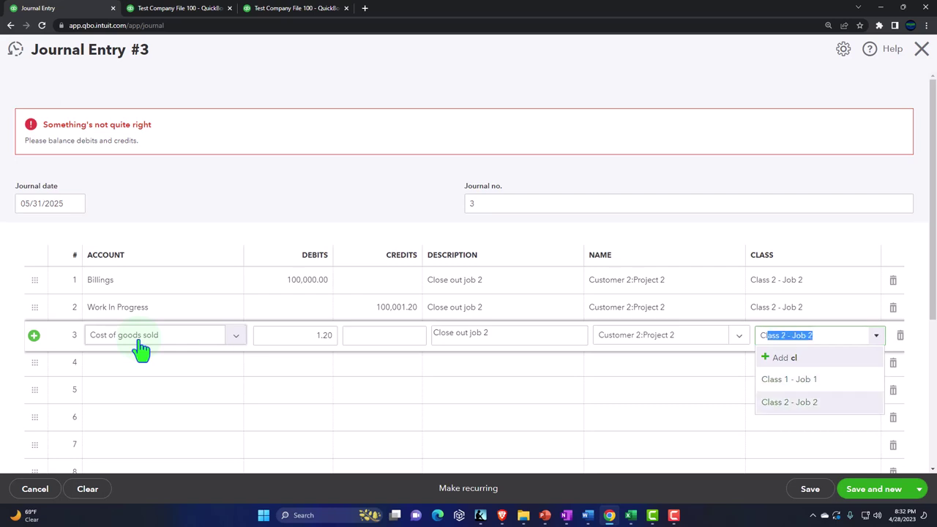
key(Tab)
key(Tab)
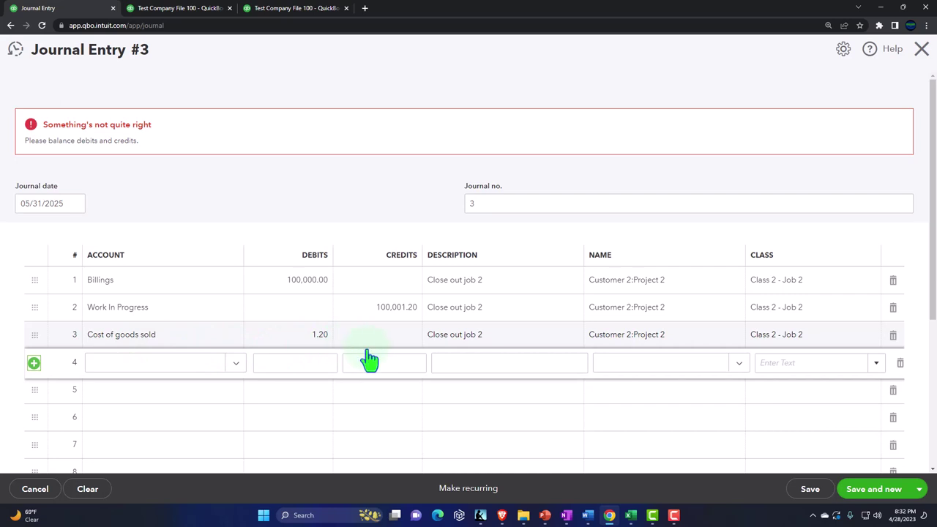
click(868, 497)
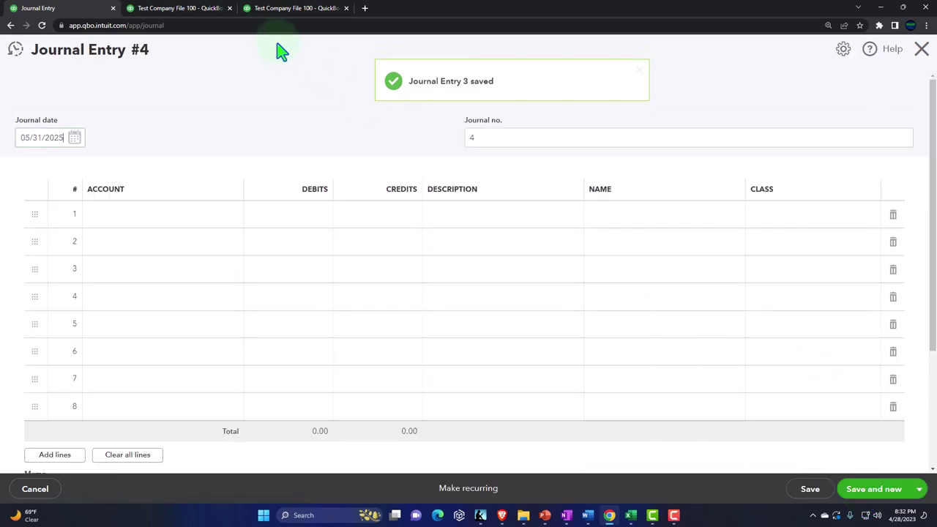
Step: Rerun the balance sheet by class to check Work In Progress and Billings for Job 2
click(183, 19)
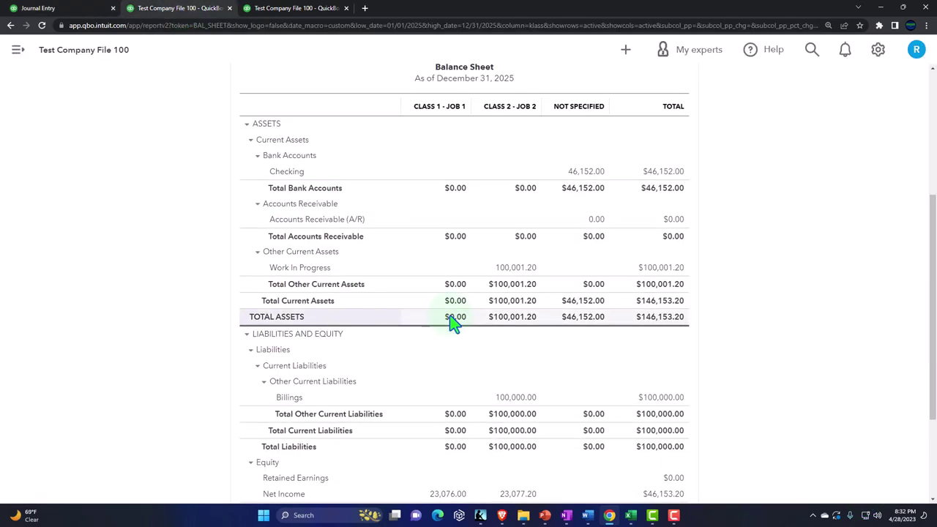
scroll(449, 320, up, 5)
click(559, 129)
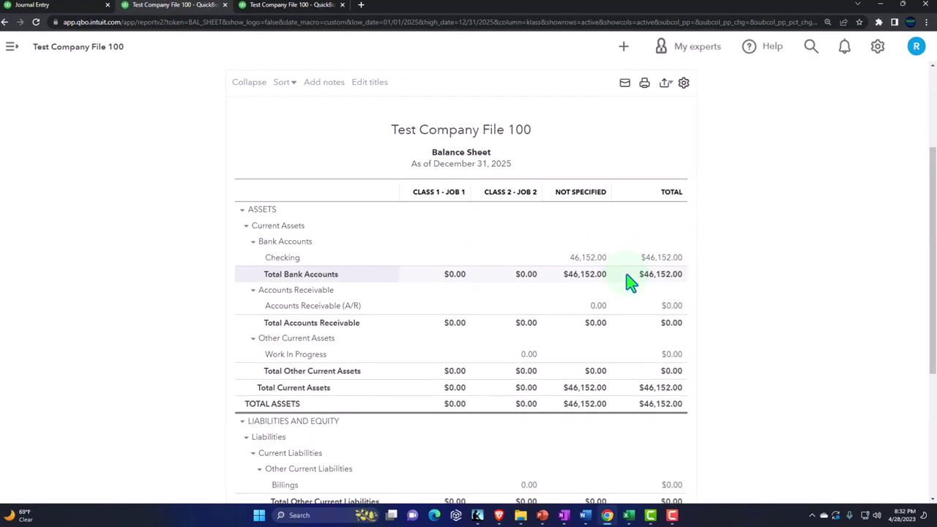
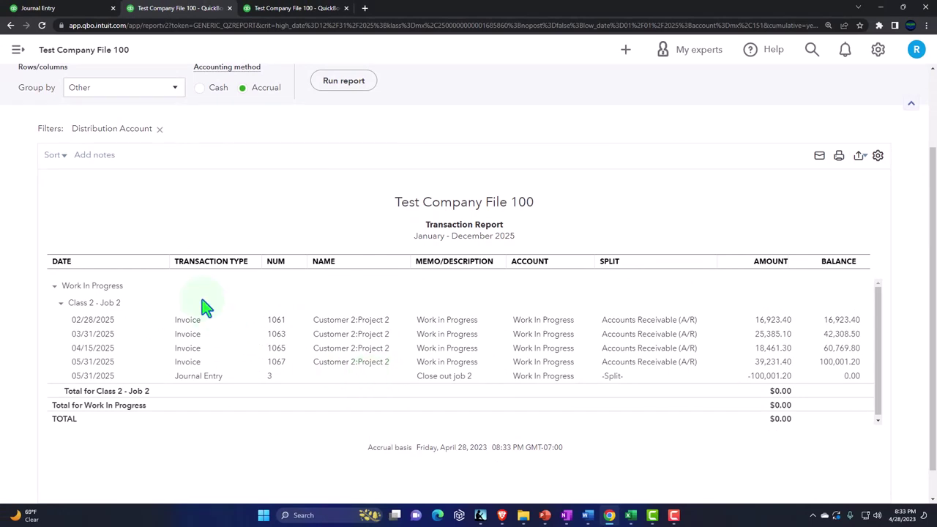
Step: Group the Work In Progress transaction report by Customer, review Project 2's transactions and return to the balance sheet
click(176, 99)
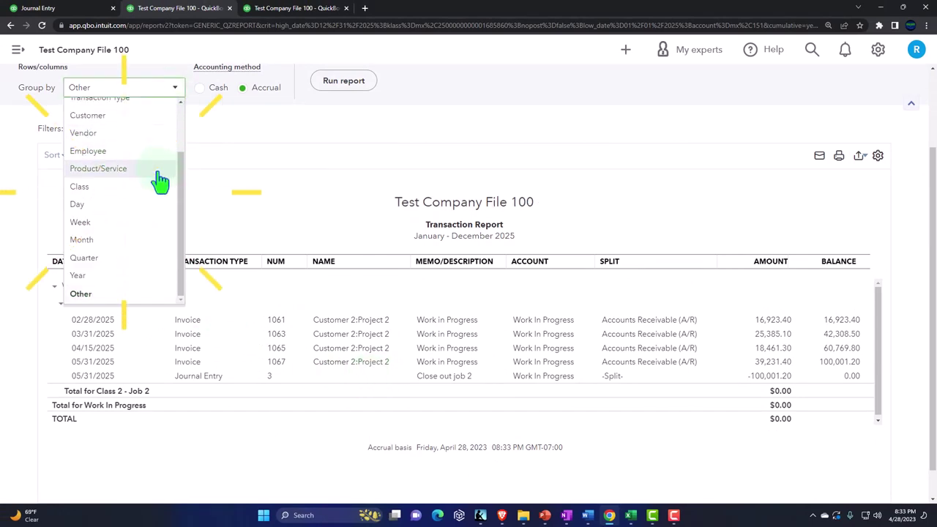
scroll(135, 216, up, 2)
click(121, 181)
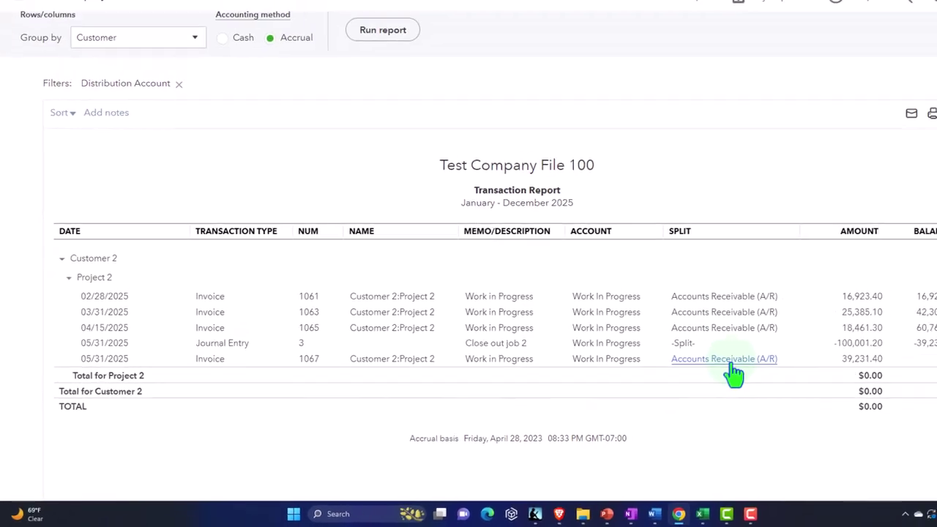
scroll(249, 405, up, 2)
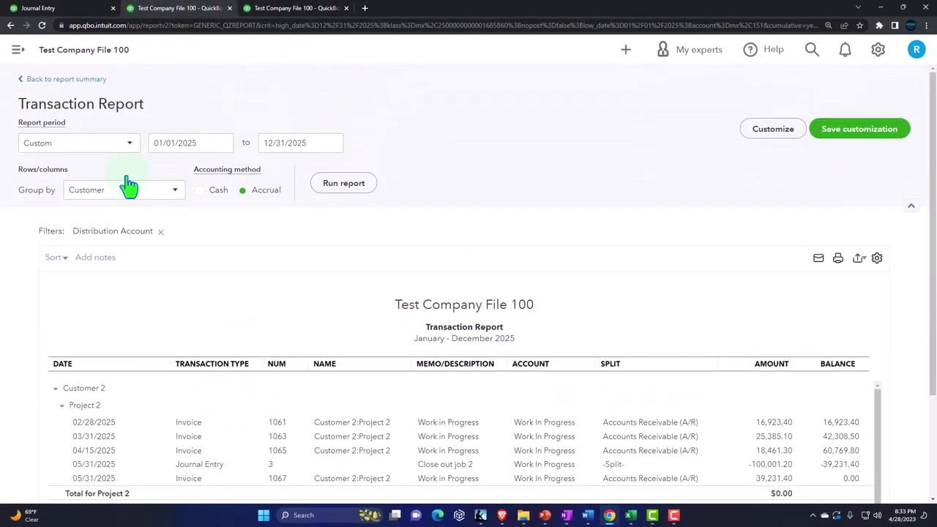
click(76, 81)
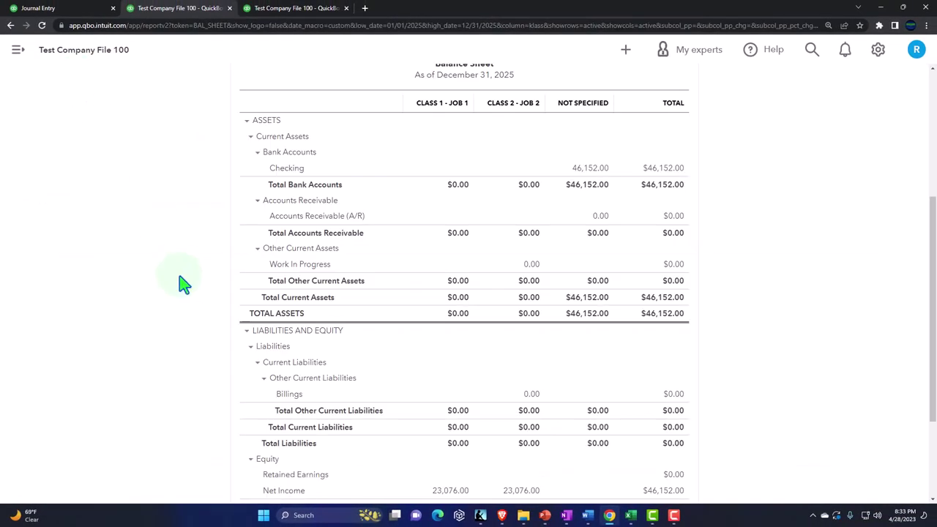
Step: Reopen the Class 2 - Job 2 Work In Progress transactions, rerun them grouped by Customer, and collapse and re-expand Project 2
scroll(184, 284, down, 1)
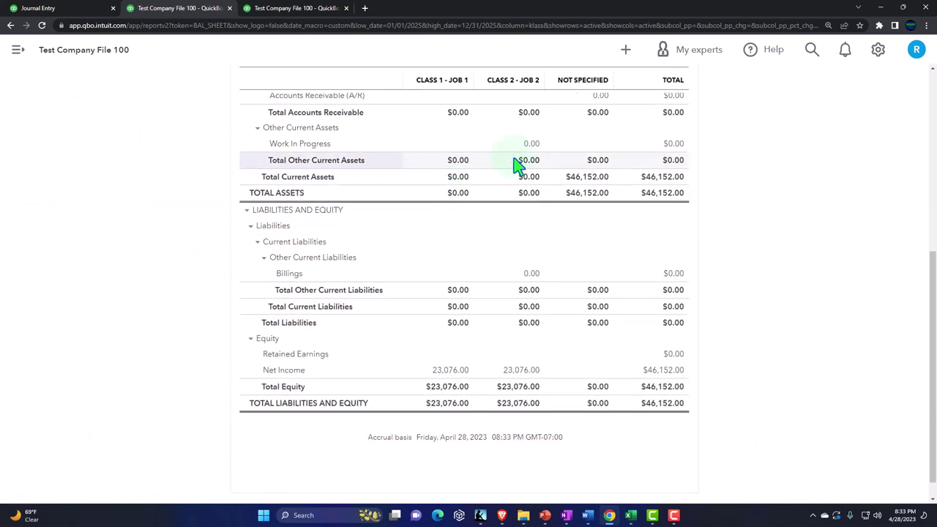
click(533, 147)
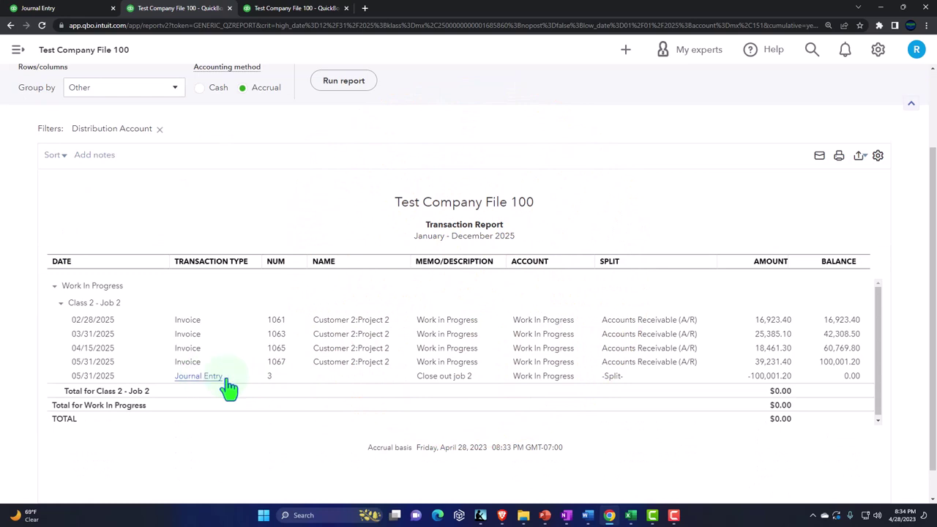
scroll(213, 198, up, 1)
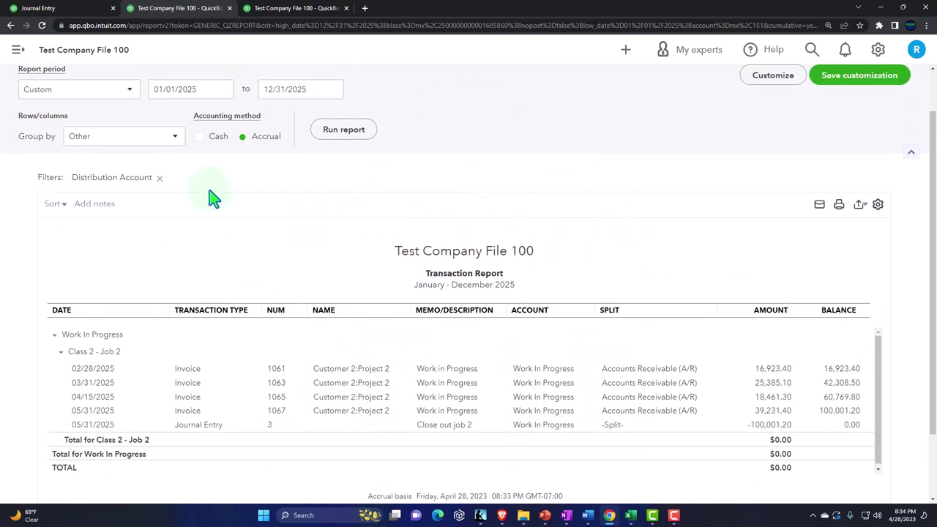
click(176, 137)
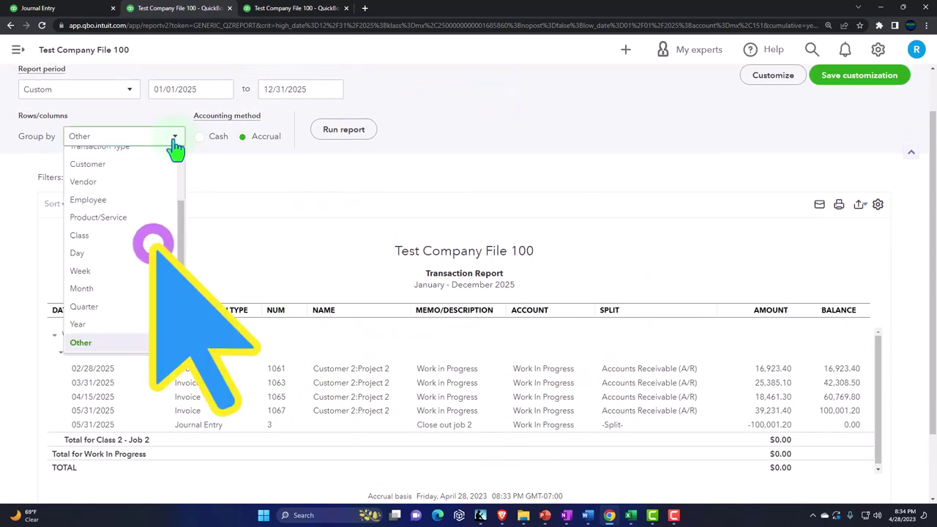
scroll(105, 268, up, 2)
click(87, 213)
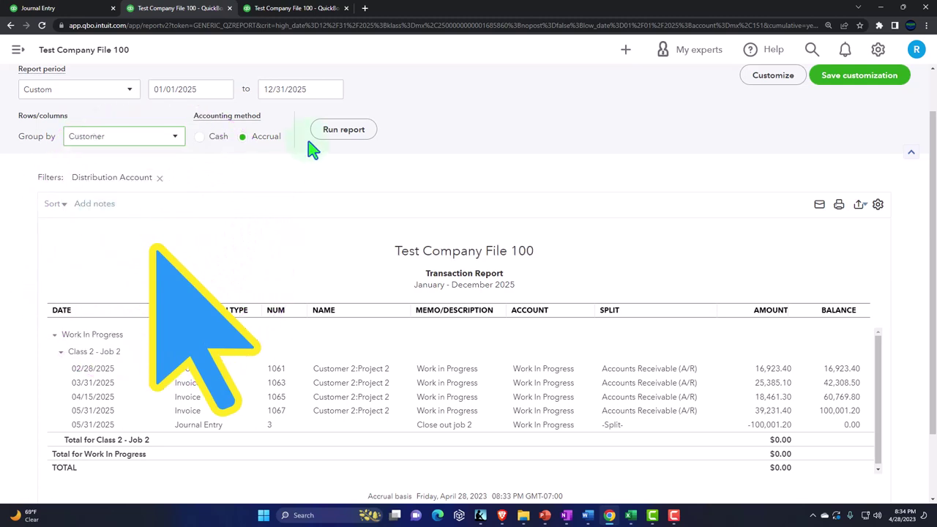
click(334, 132)
scroll(386, 377, down, 1)
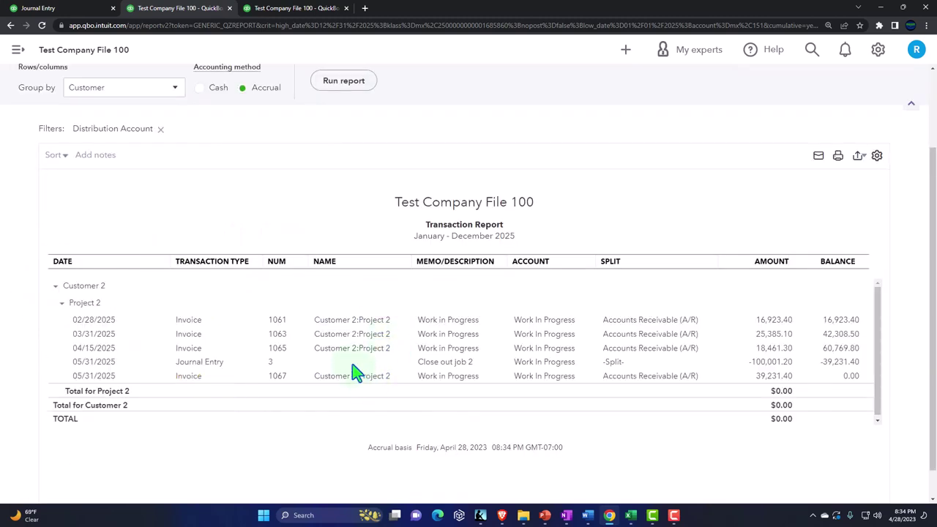
click(63, 303)
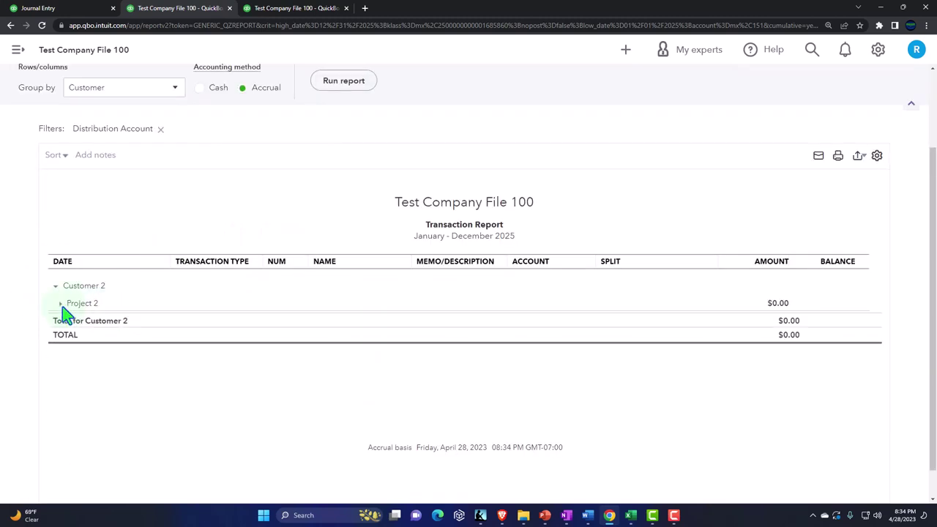
click(65, 303)
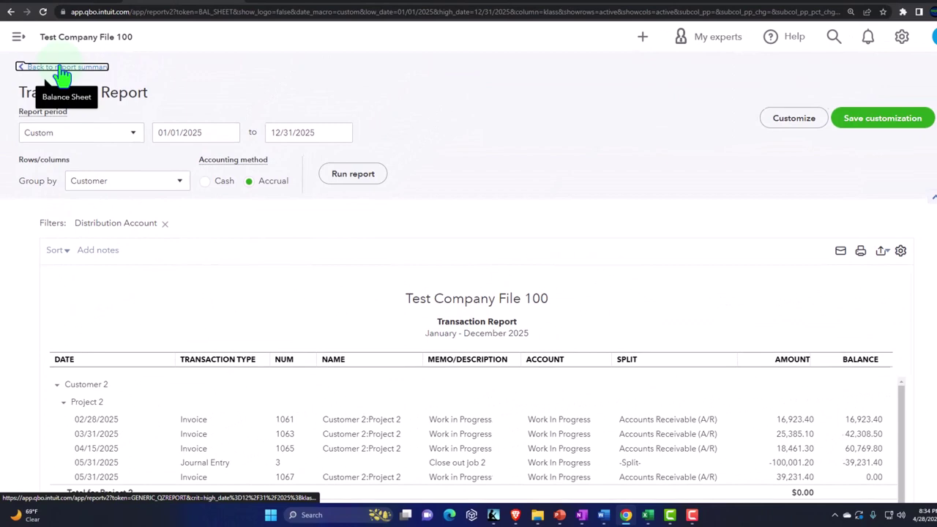
Step: Return to the balance sheet summary and close the blank journal entry form
click(62, 67)
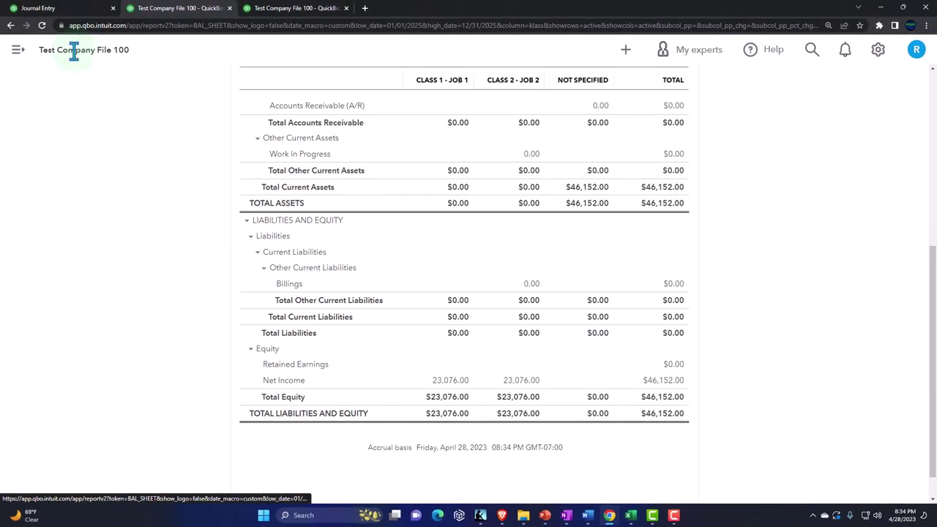
click(72, 10)
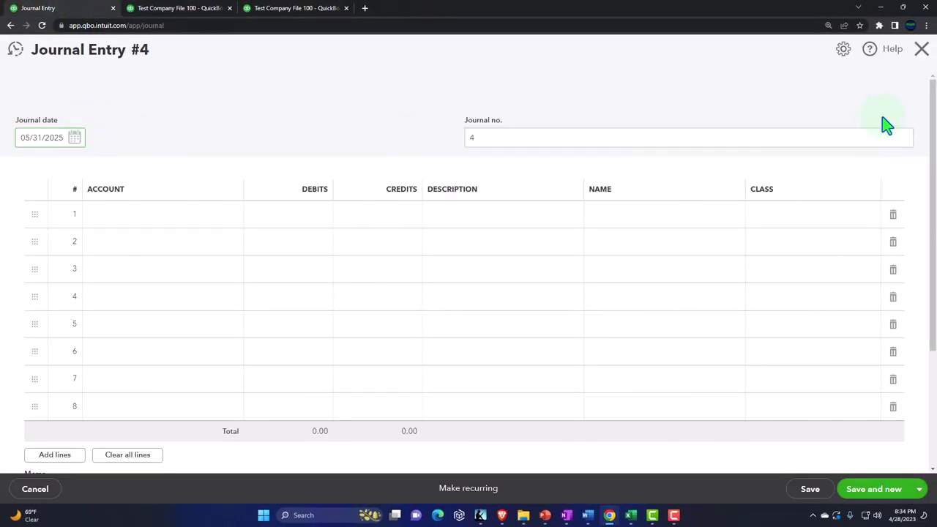
click(922, 50)
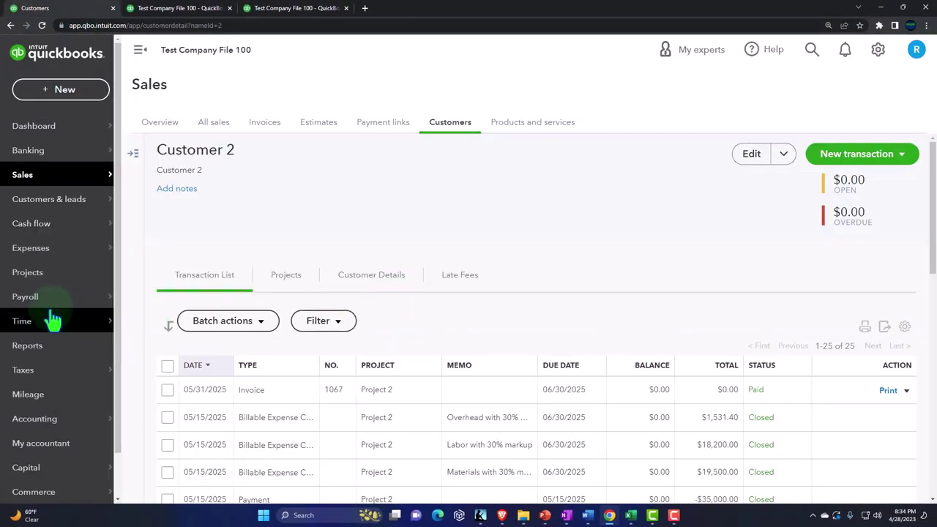
Step: Reopen Customer 2 from the customer list and review its full transaction list from the latest invoice to the original estimate
mouse_move(49, 308)
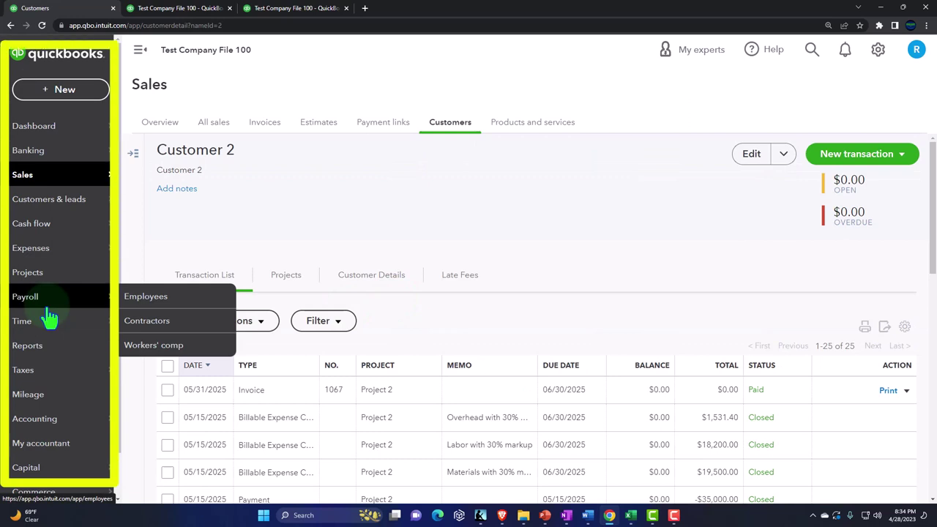
mouse_move(51, 333)
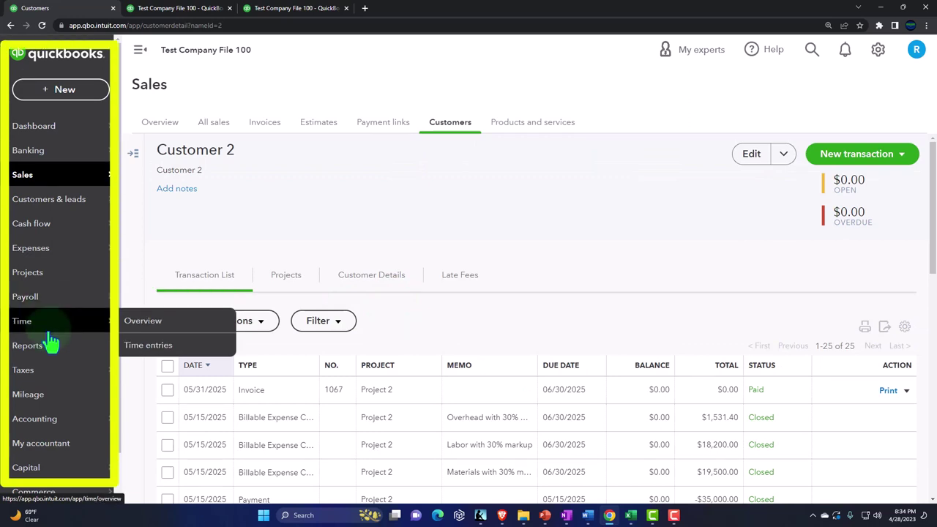
click(41, 179)
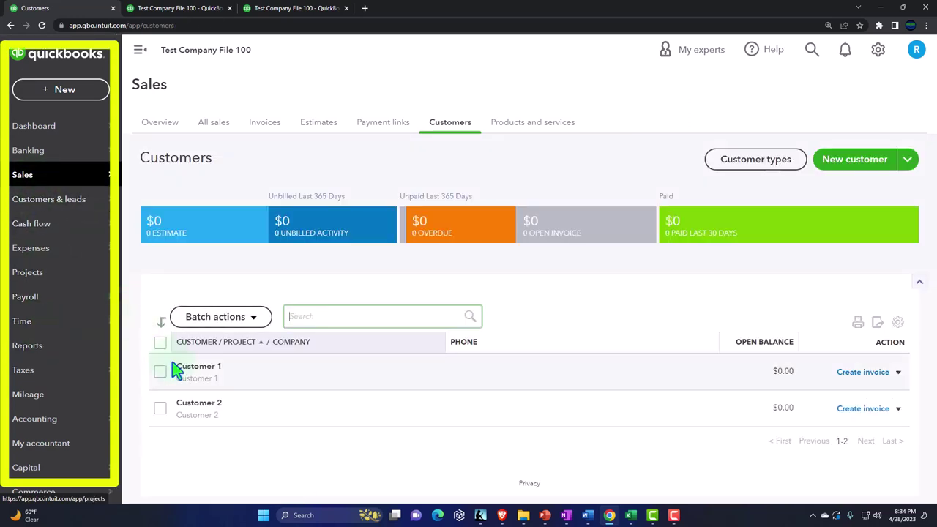
click(198, 405)
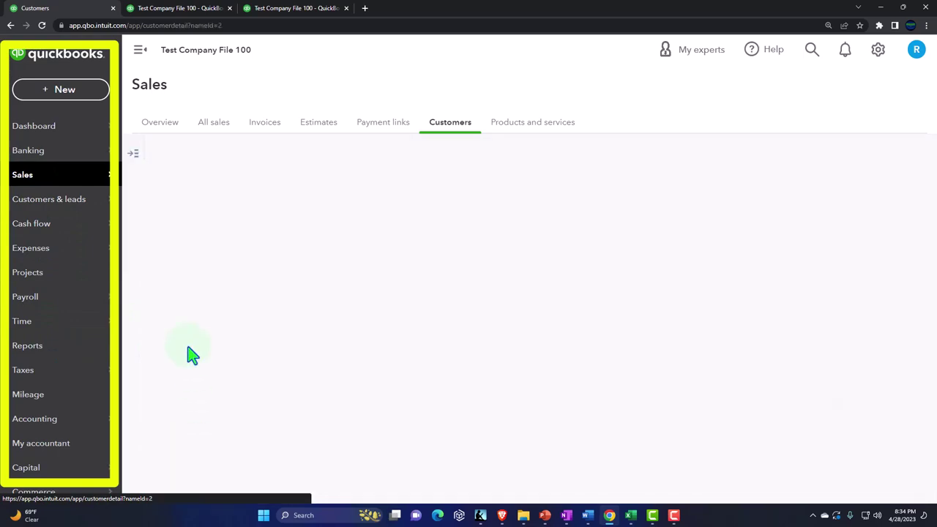
click(140, 50)
scroll(351, 304, down, 2)
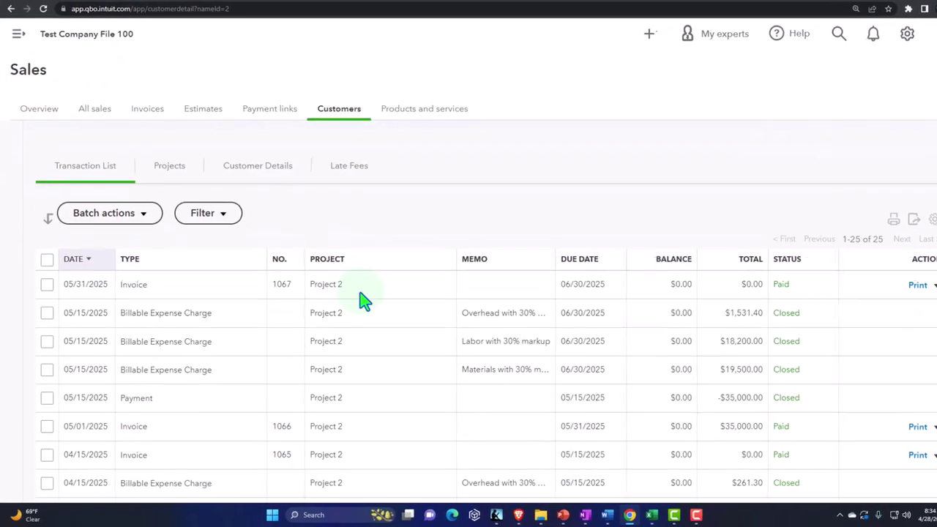
scroll(365, 300, down, 4)
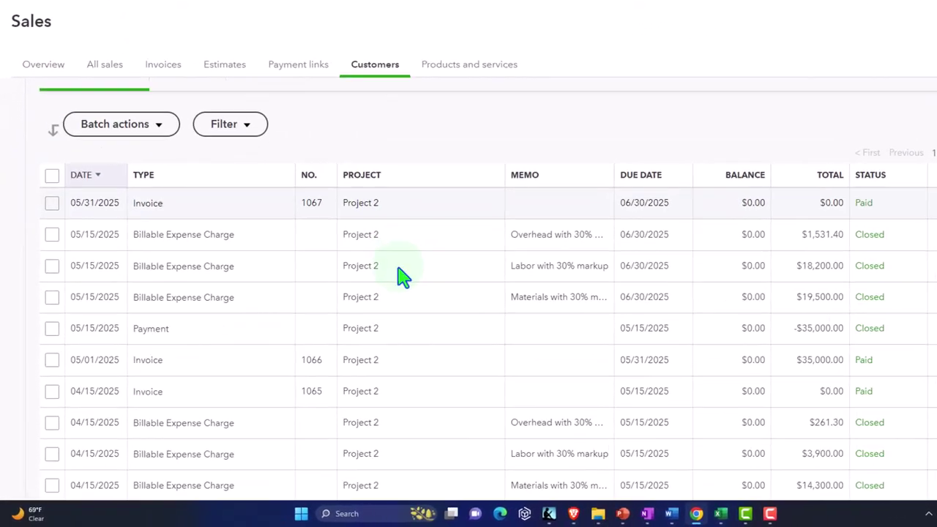
scroll(458, 245, down, 6)
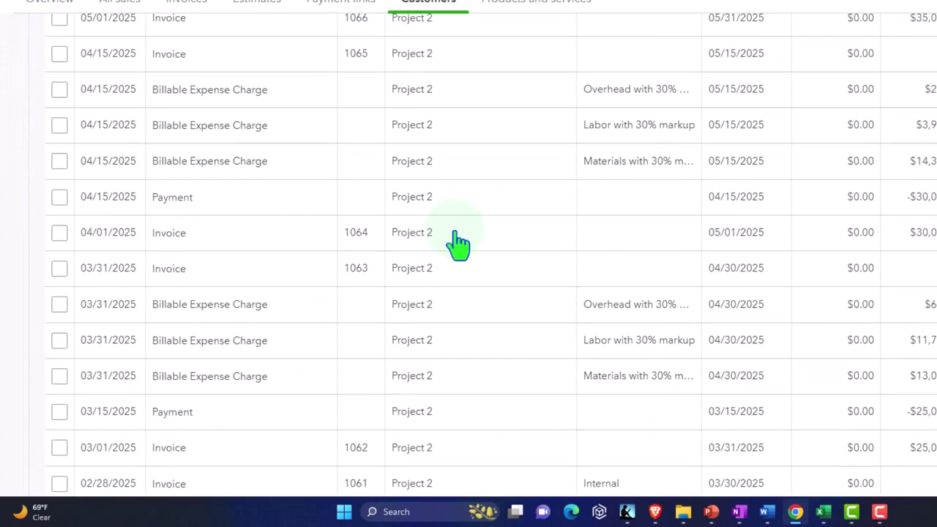
scroll(458, 245, down, 1)
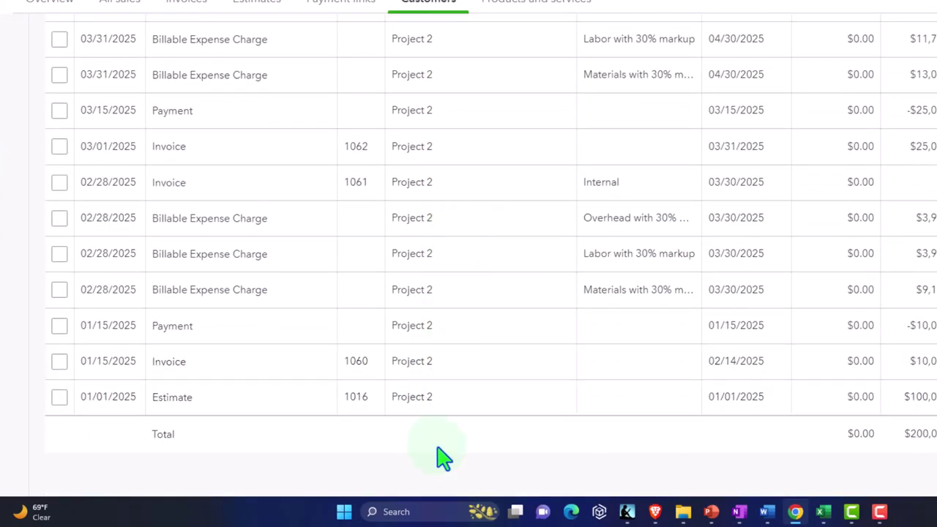
scroll(444, 457, up, 5)
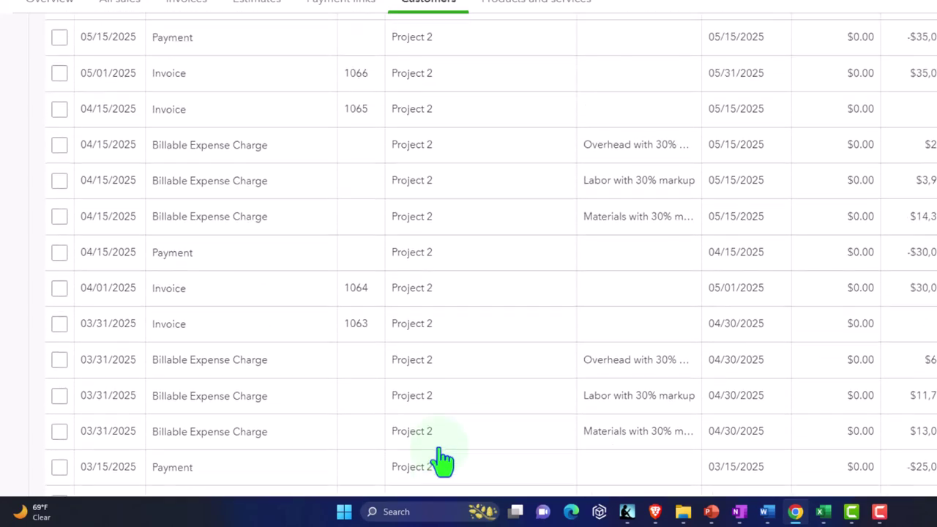
scroll(444, 458, up, 3)
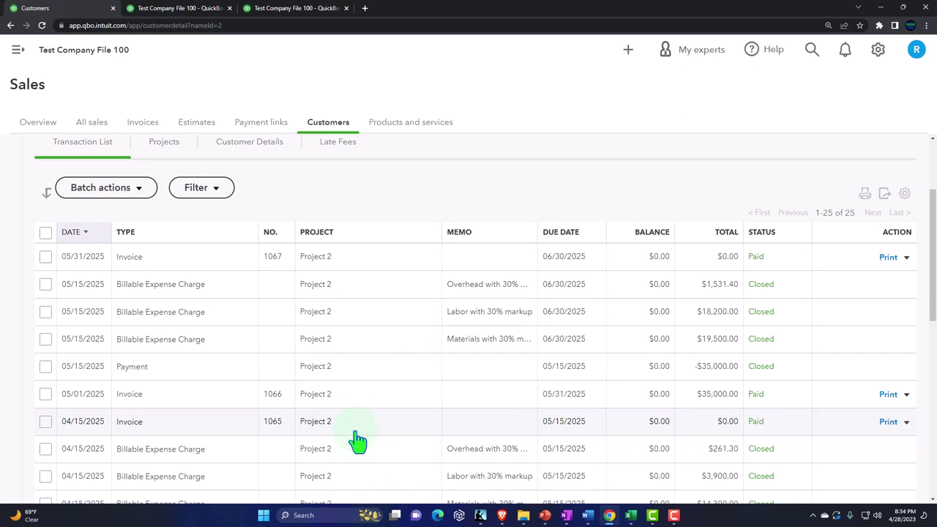
Step: Check Project 2's income and cost overview and reopen Customer 2's transaction list
click(355, 432)
click(242, 423)
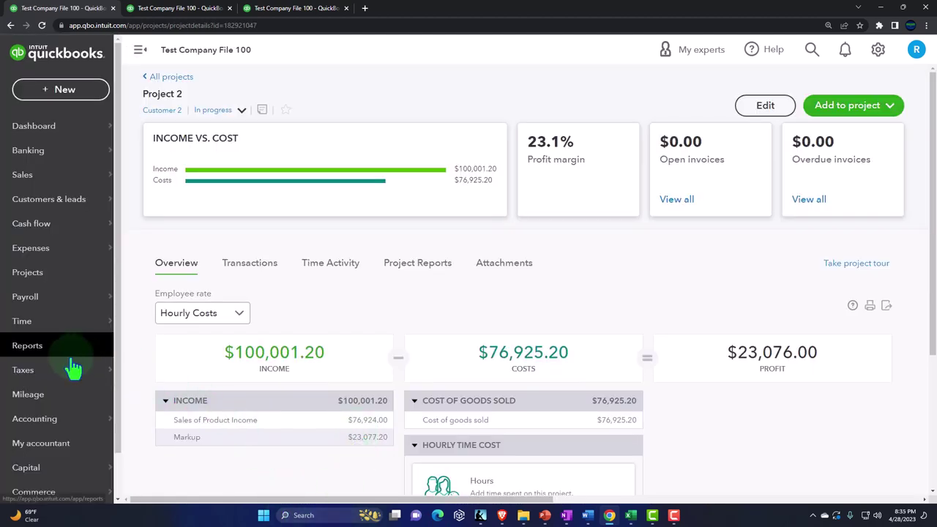
click(40, 179)
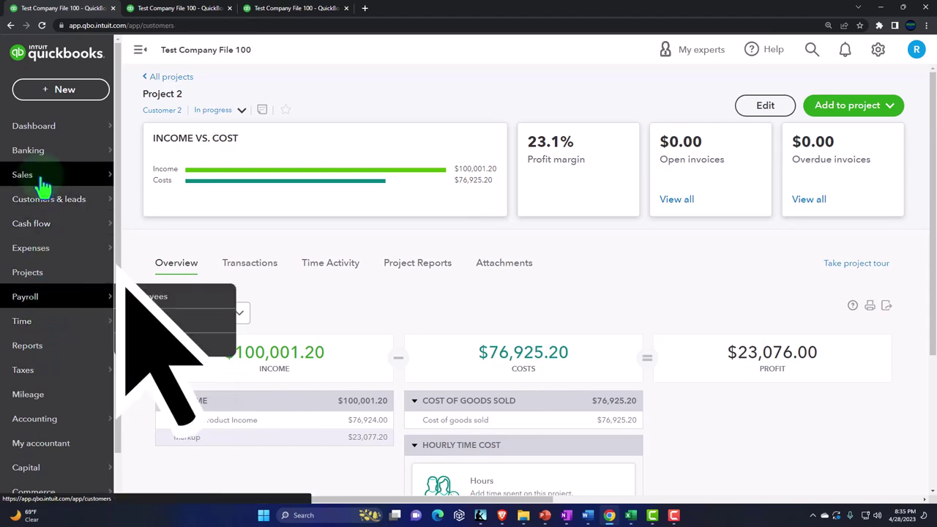
click(210, 404)
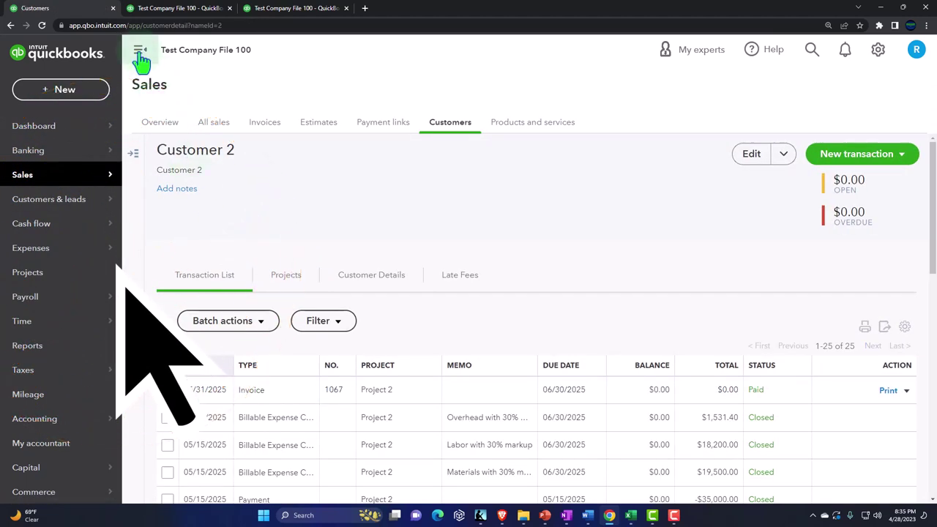
click(140, 53)
scroll(242, 289, down, 2)
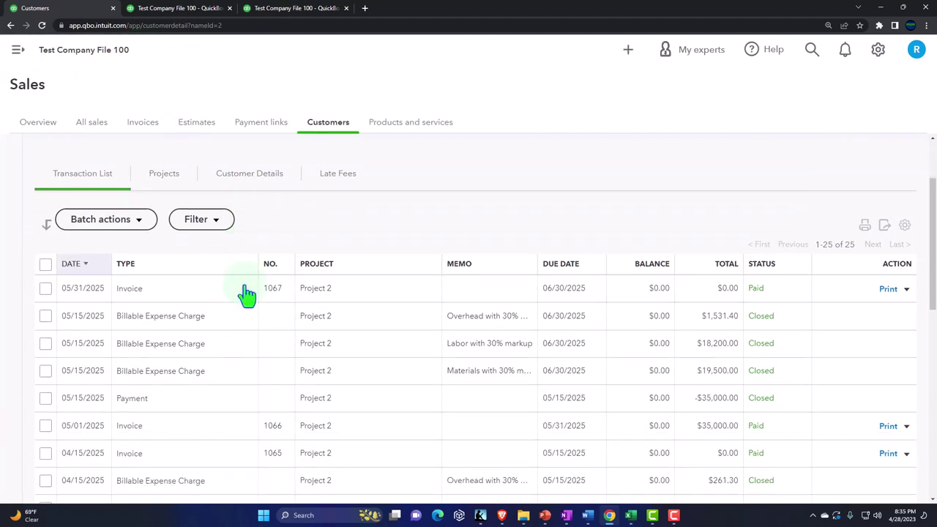
scroll(247, 293, up, 3)
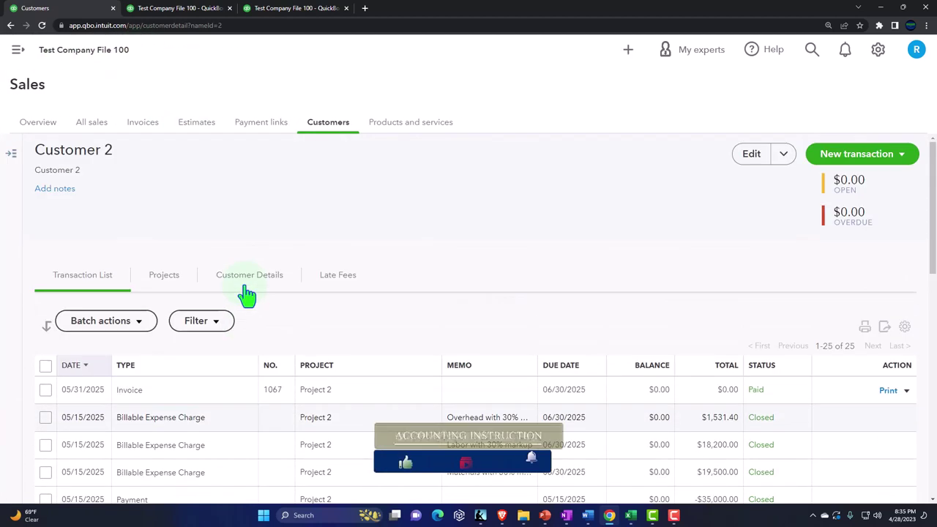
Step: Open the "Close out job 2" journal entry from the balance sheet's Work In Progress transactions and delete it
click(176, 8)
scroll(286, 344, up, 3)
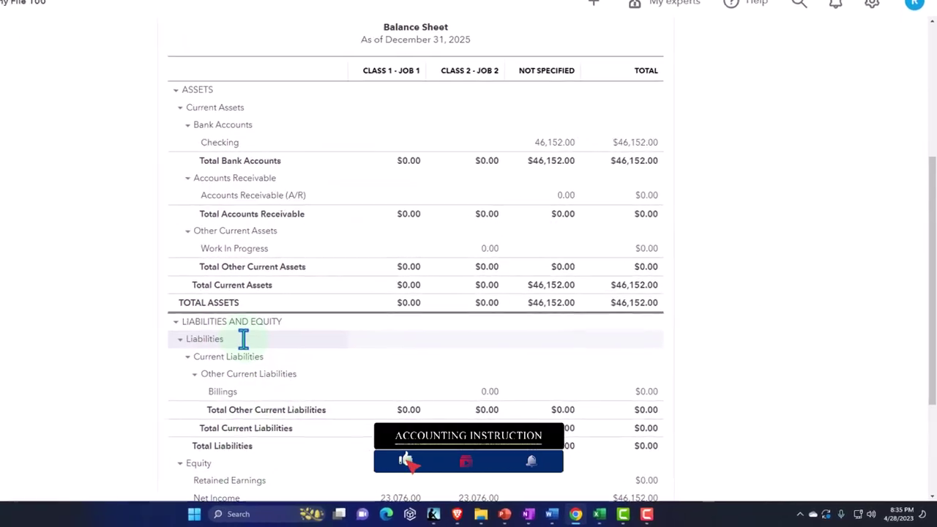
click(418, 208)
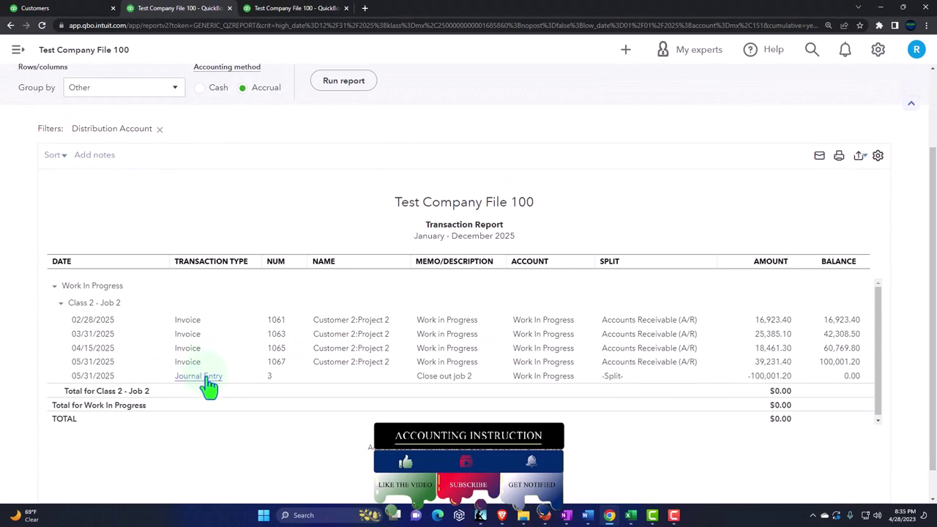
click(207, 378)
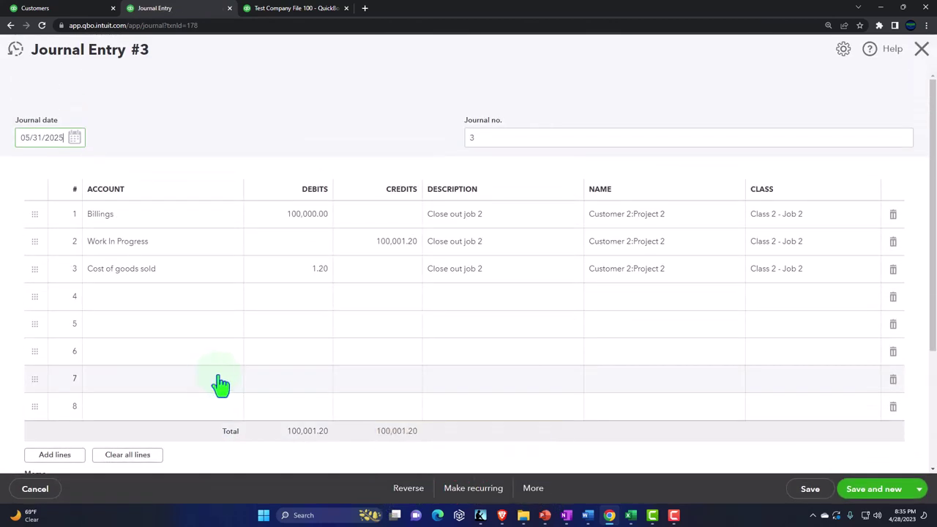
click(539, 492)
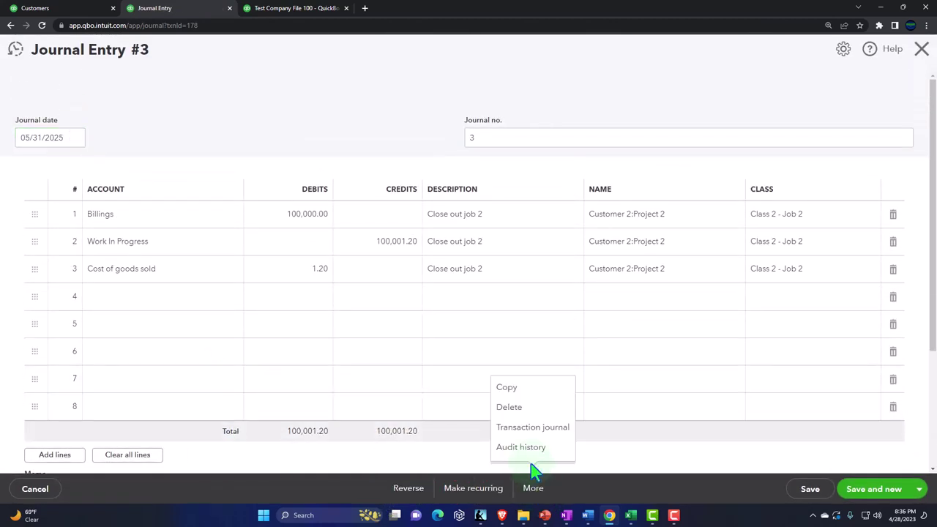
click(513, 409)
click(513, 301)
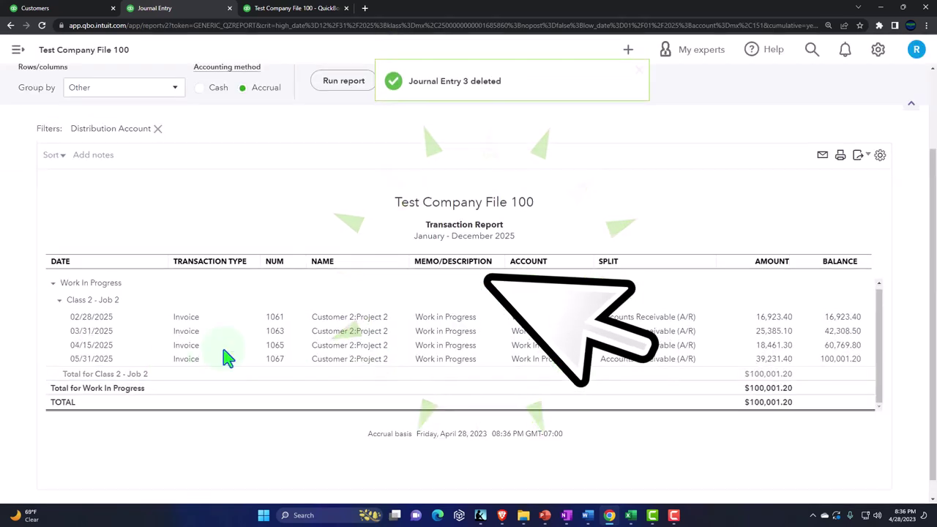
Step: Return to the balance sheet by class and check Work In Progress and Billings for Job 2
scroll(45, 366, up, 2)
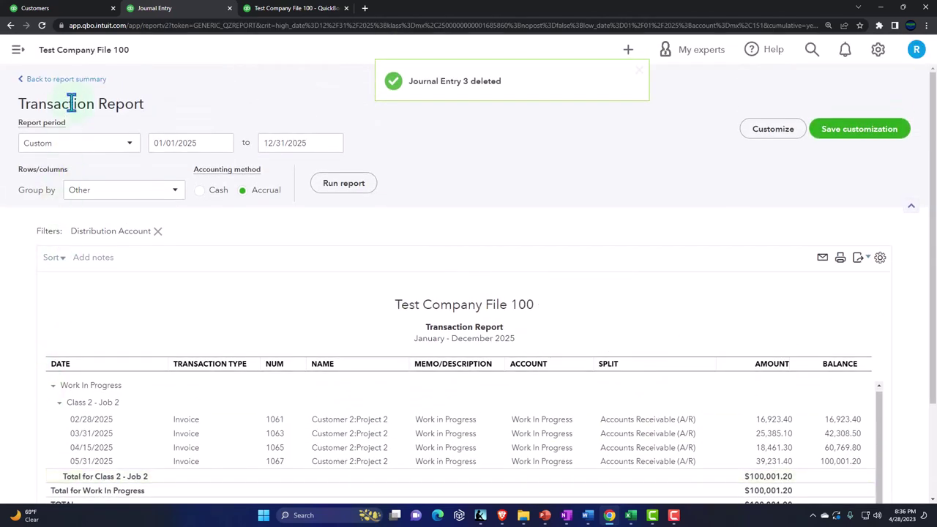
click(66, 79)
scroll(73, 330, down, 5)
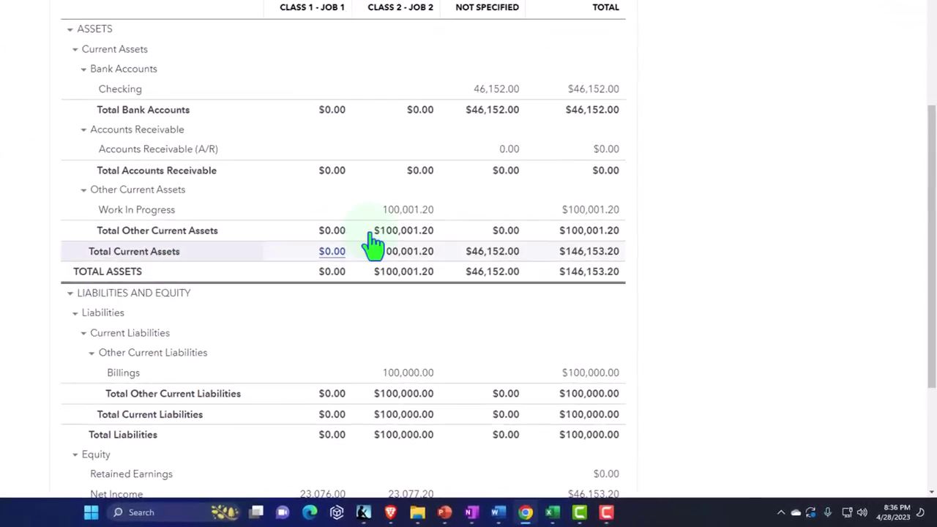
scroll(404, 329, up, 4)
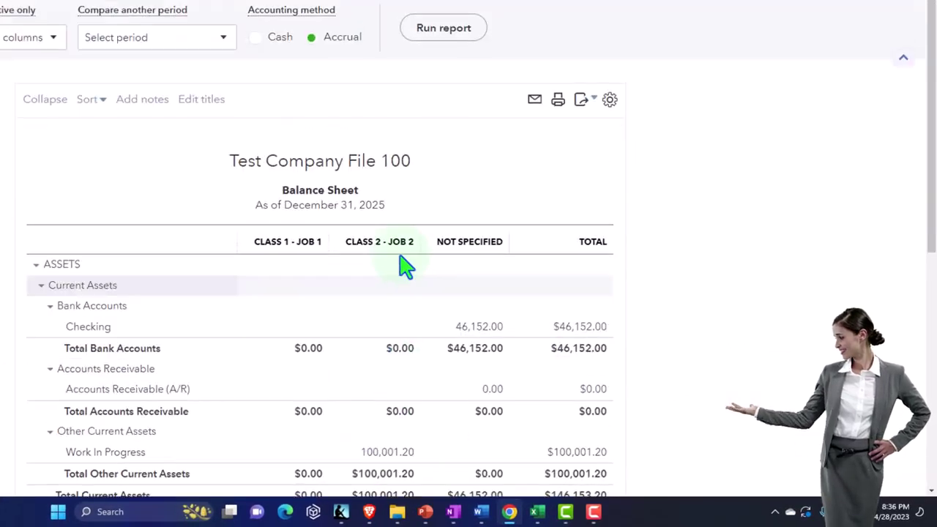
scroll(280, 344, down, 3)
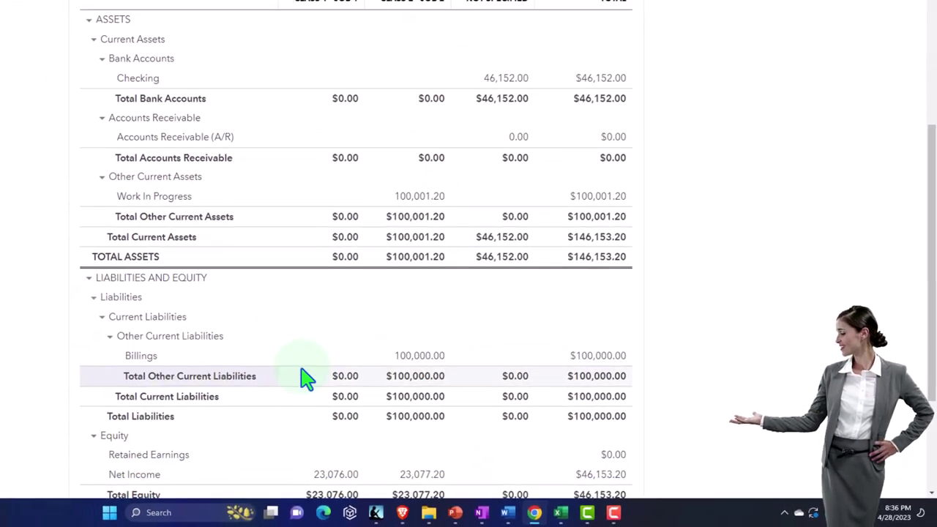
Step: Start a new invoice from Customer 2's page
click(78, 12)
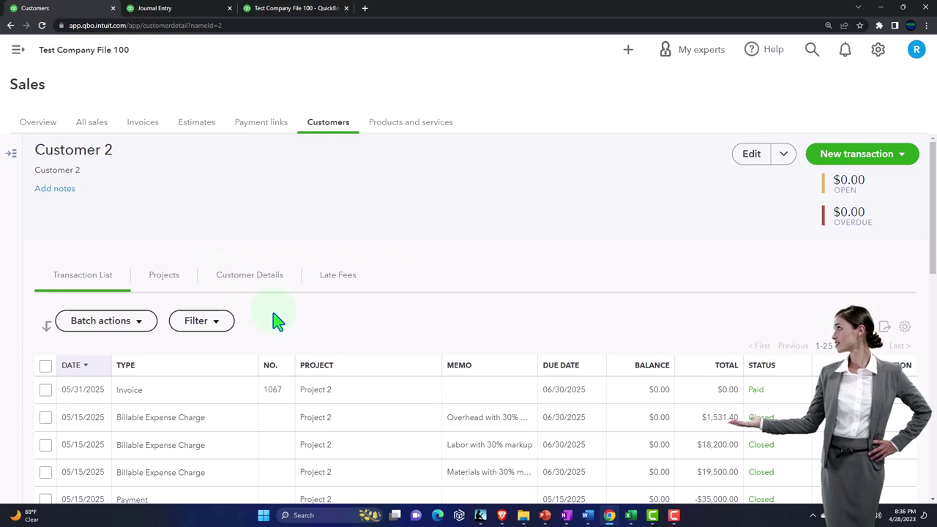
scroll(277, 321, down, 1)
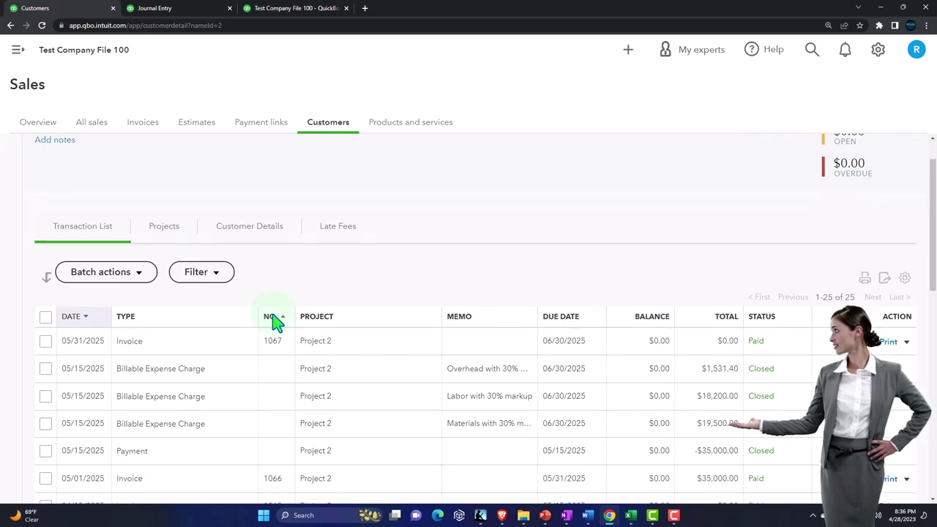
scroll(276, 330, up, 1)
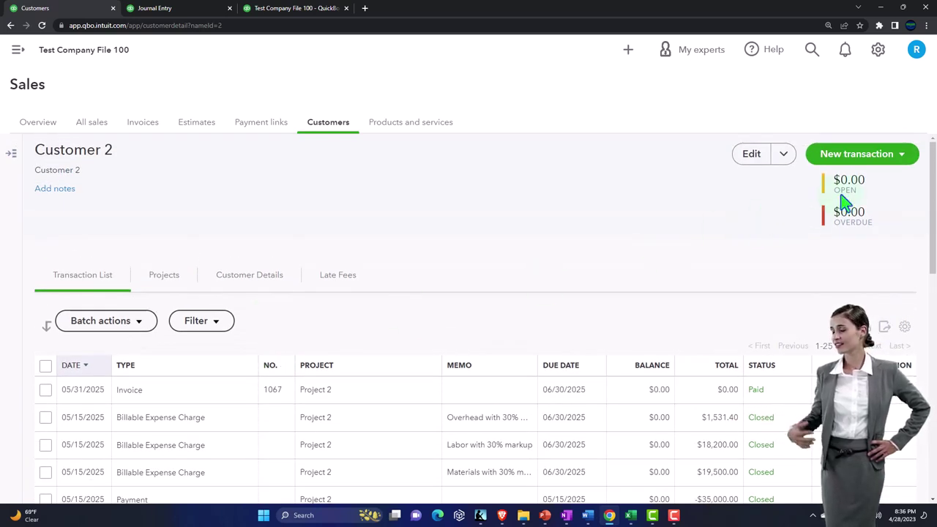
click(905, 157)
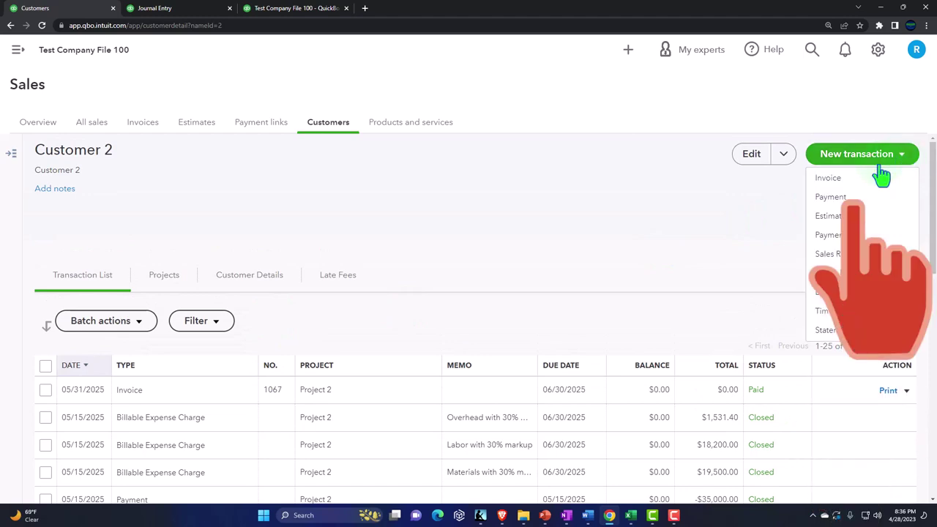
click(849, 178)
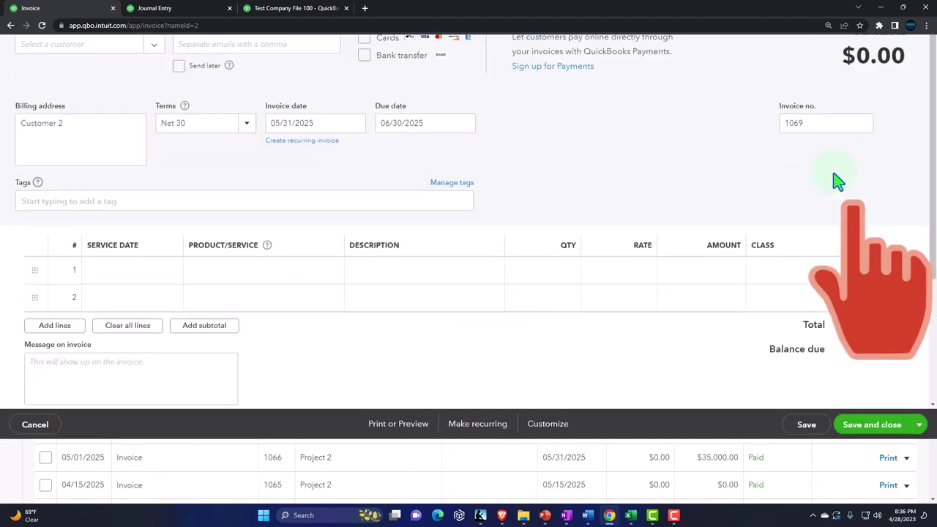
Step: Assign the new invoice to Project 2 of Customer 2, keeping the Net 30 terms and the 05/31/2025 invoice date
click(155, 109)
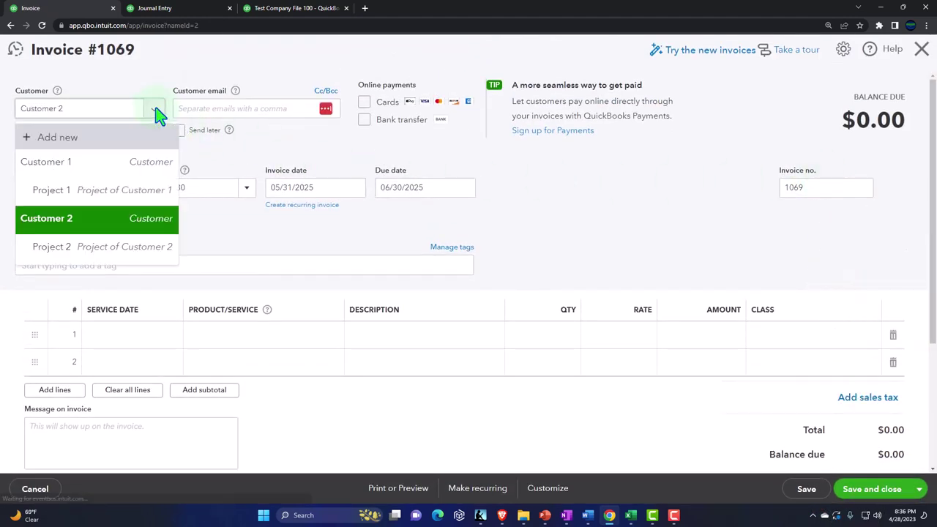
click(74, 249)
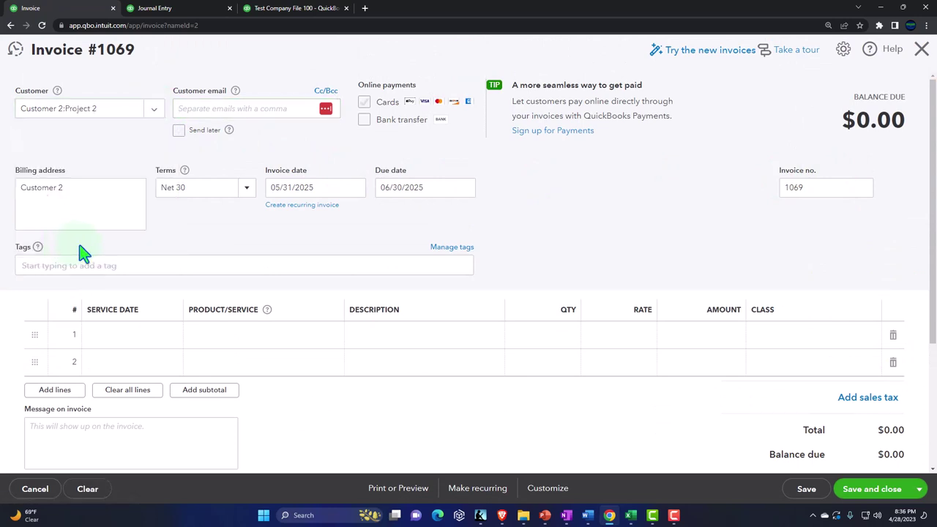
key(Tab)
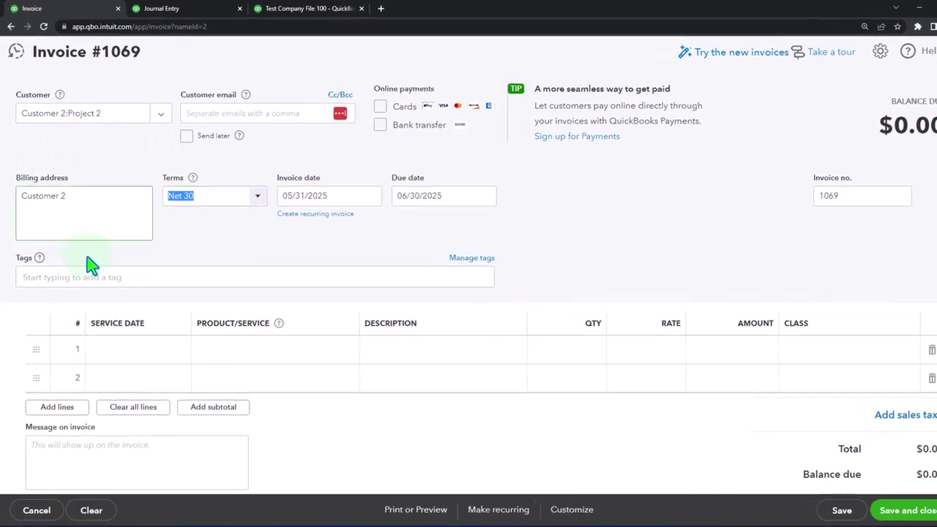
key(Tab)
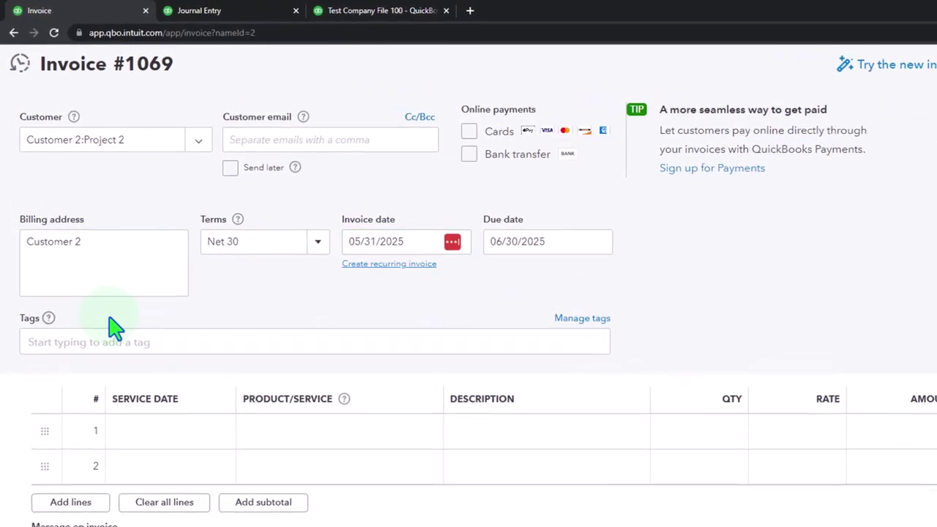
key(Tab)
key(Tab)
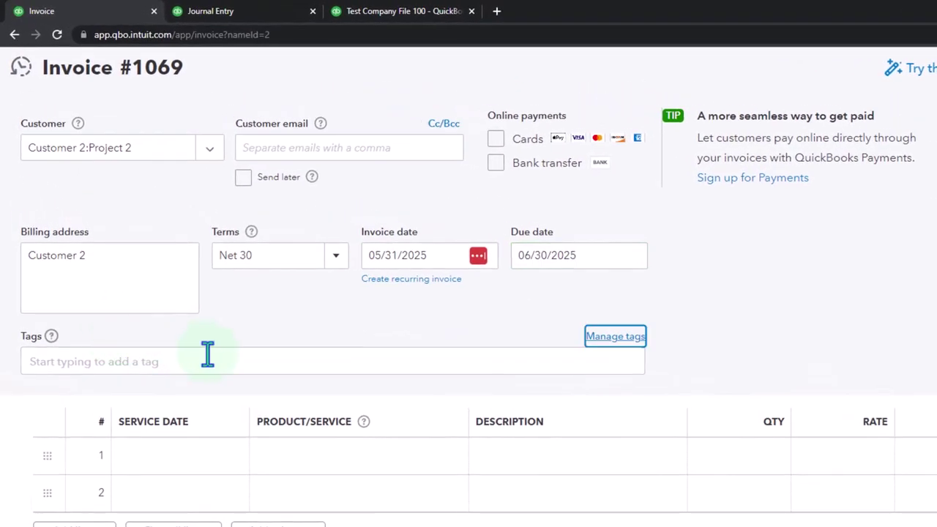
scroll(220, 339, down, 1)
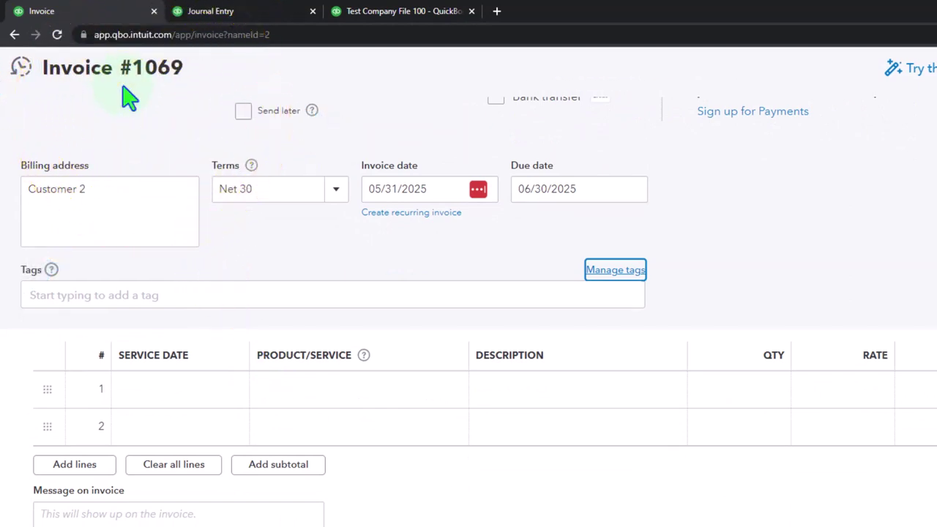
Step: Check Job 2's Work In Progress balance on the balance sheet and add the Work in Progress item to the invoice's first line
click(204, 405)
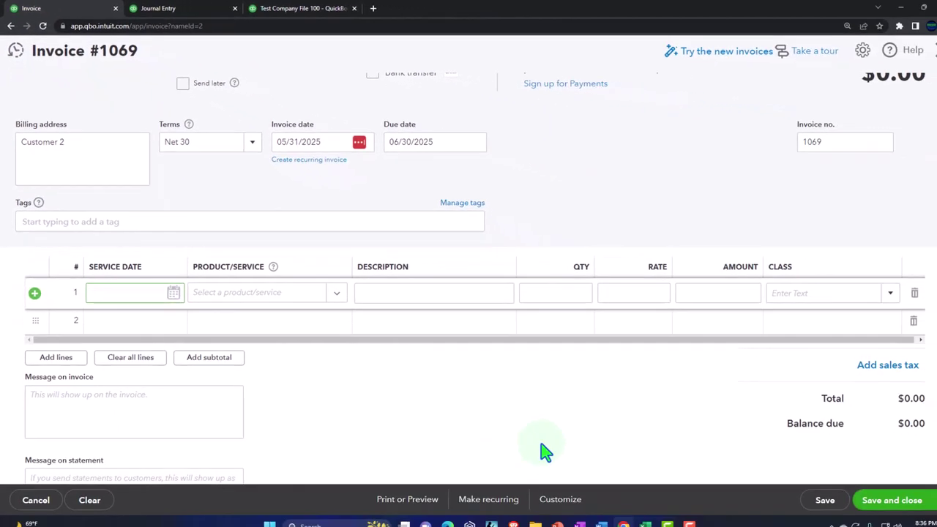
click(176, 8)
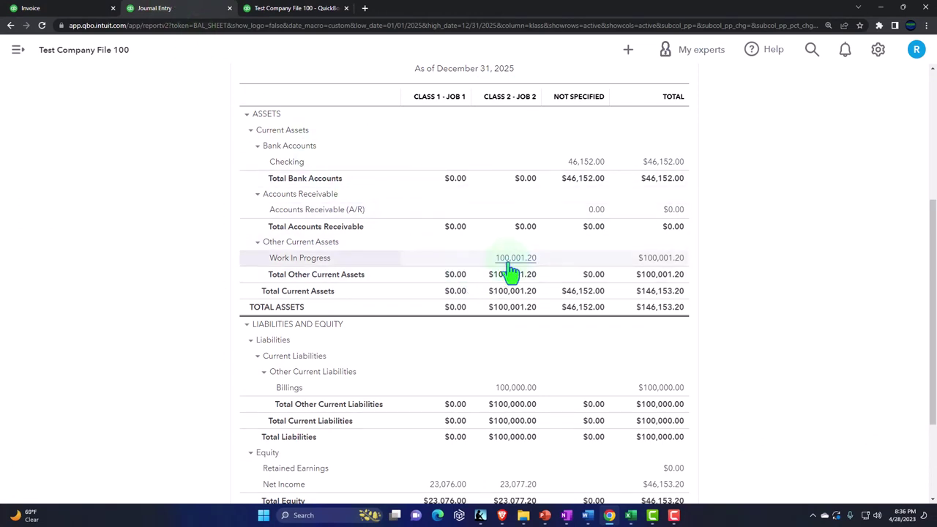
click(79, 15)
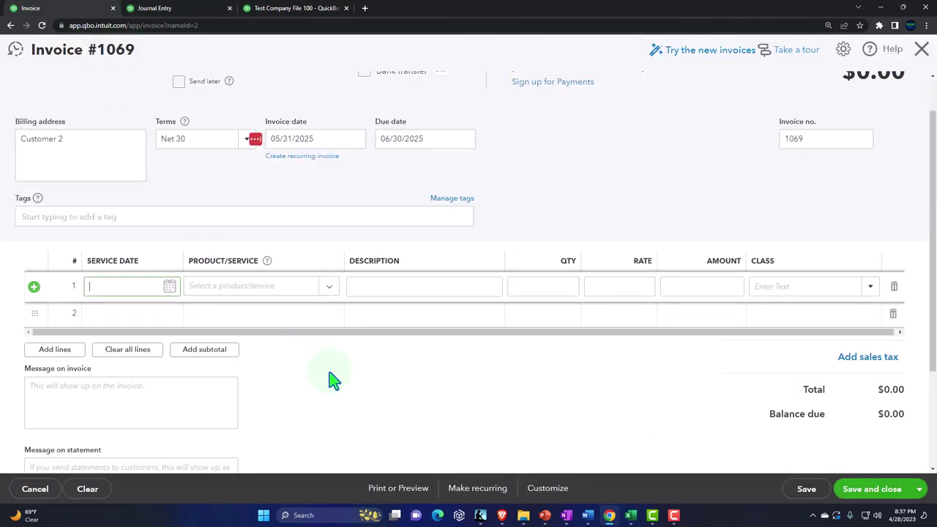
click(167, 9)
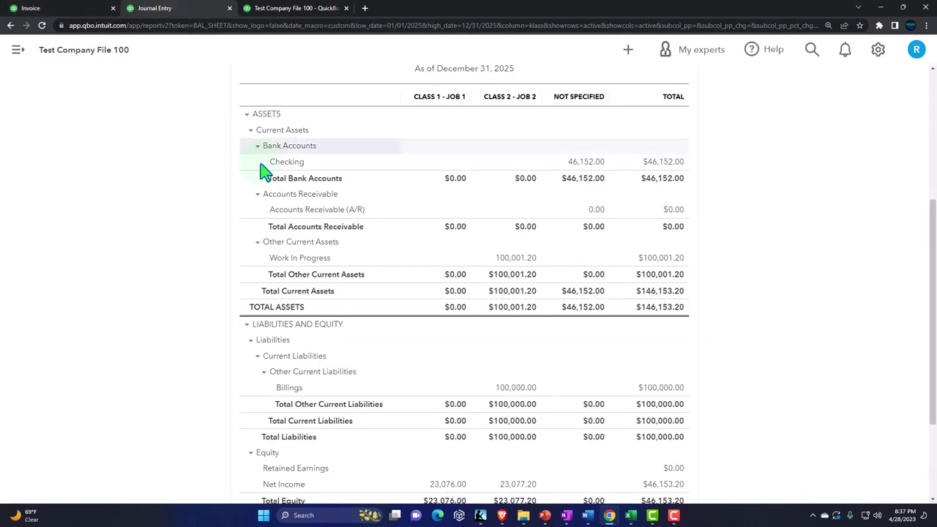
click(77, 9)
text(wor)
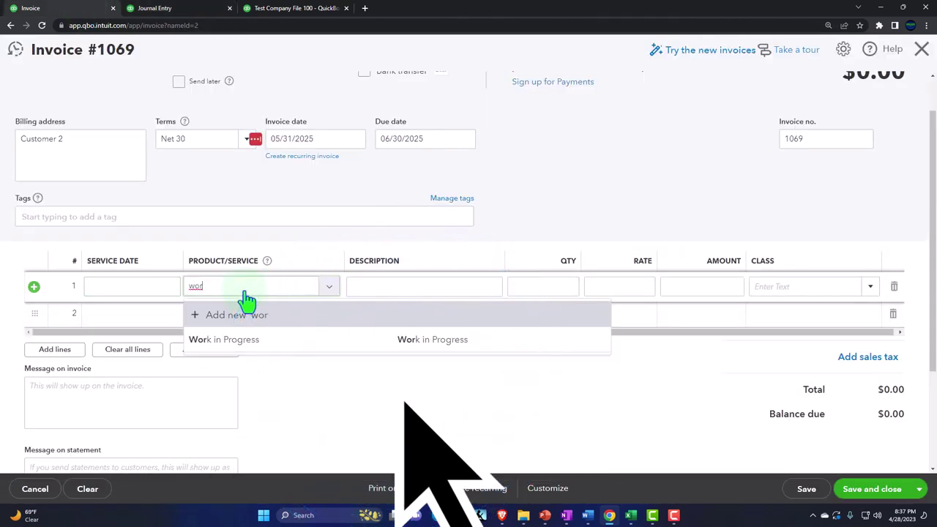
key(Down)
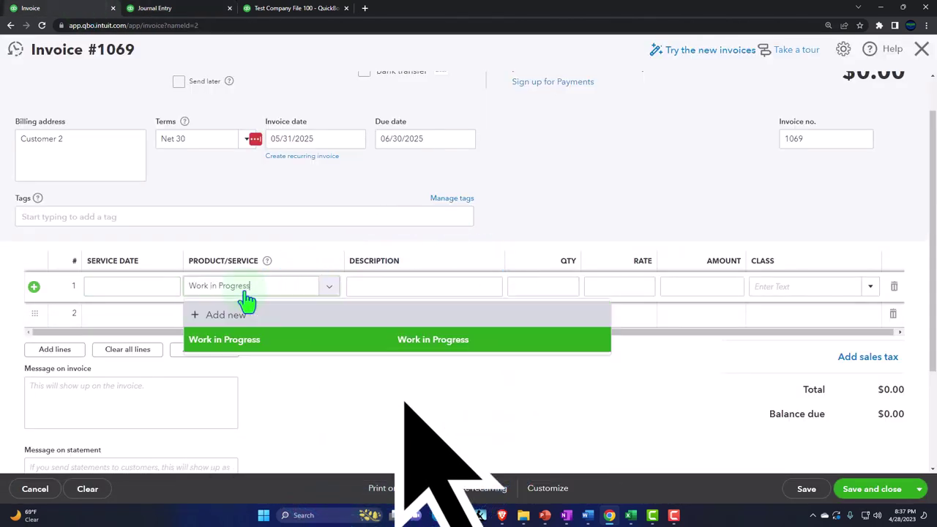
key(Return)
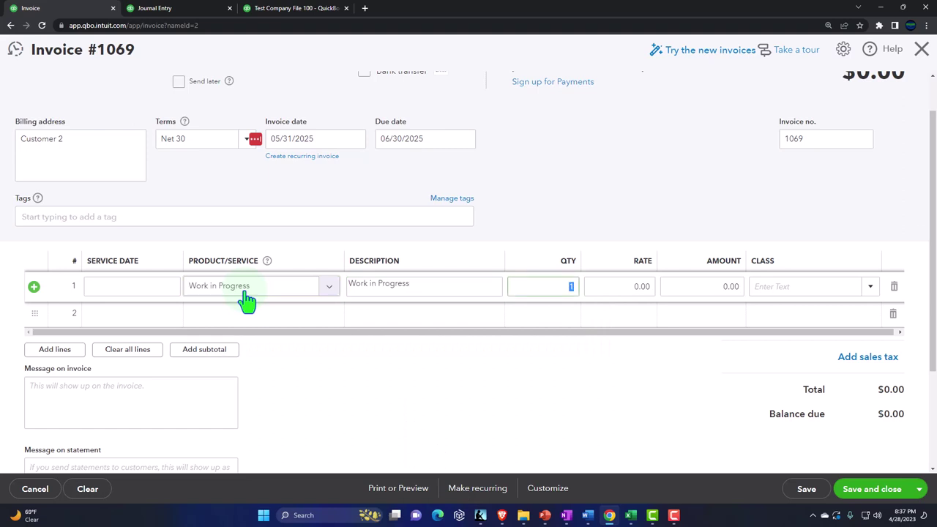
Step: Set the Work in Progress line's amount to 100,001.20 and its class to Class 2 - Job 2
click(172, 15)
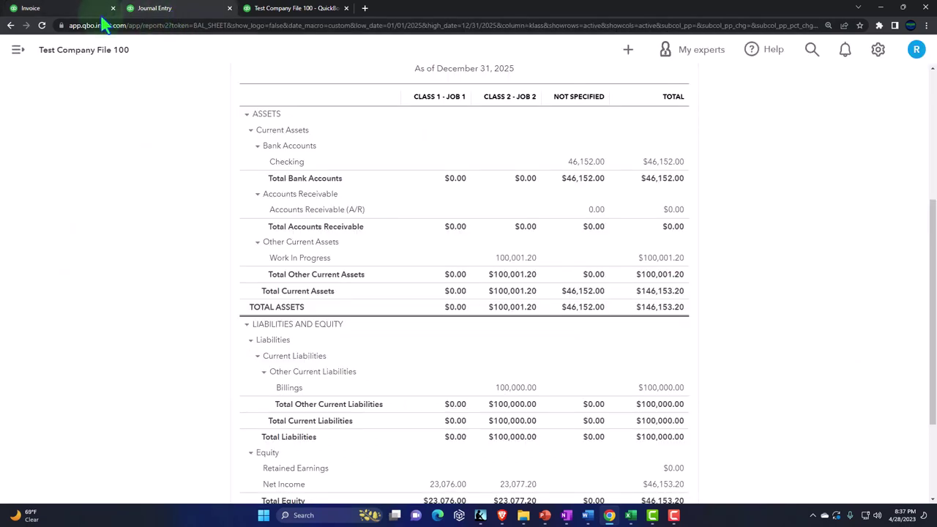
click(76, 10)
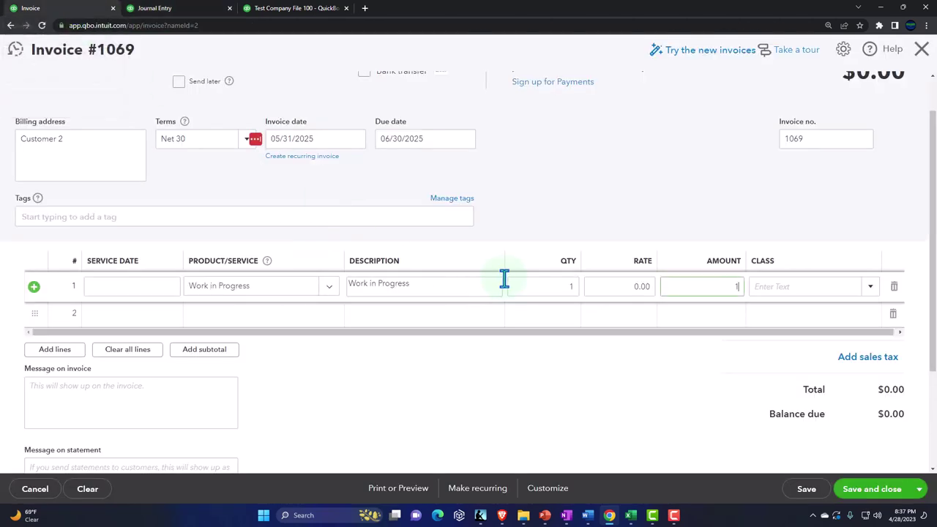
text(1.2)
key(Tab)
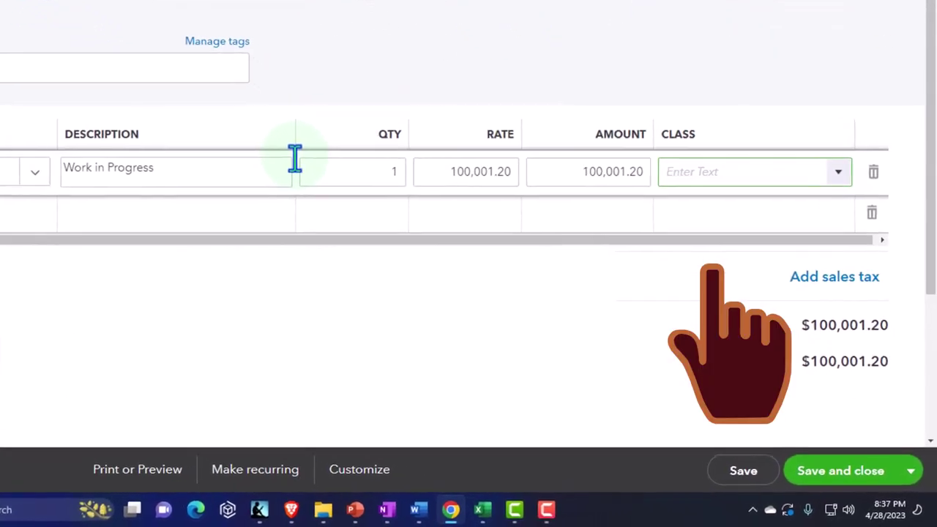
text(c)
key(Down)
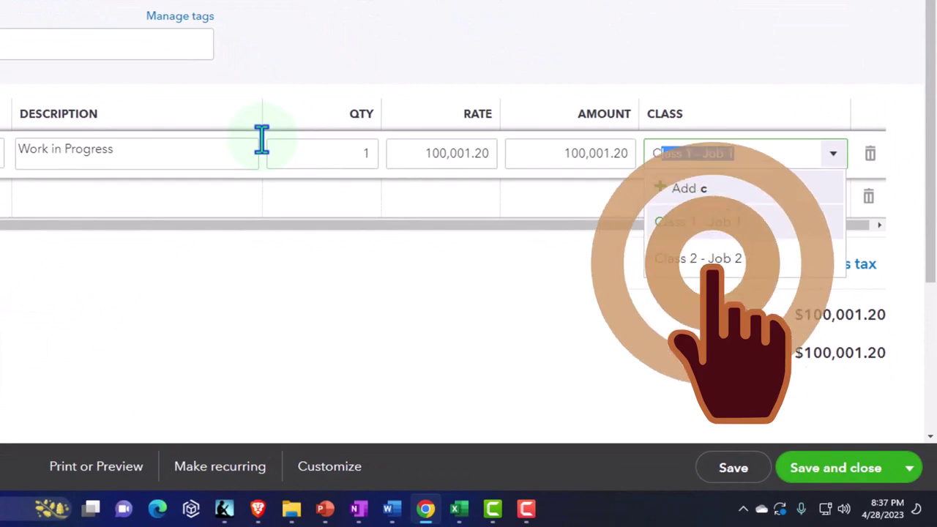
key(Tab)
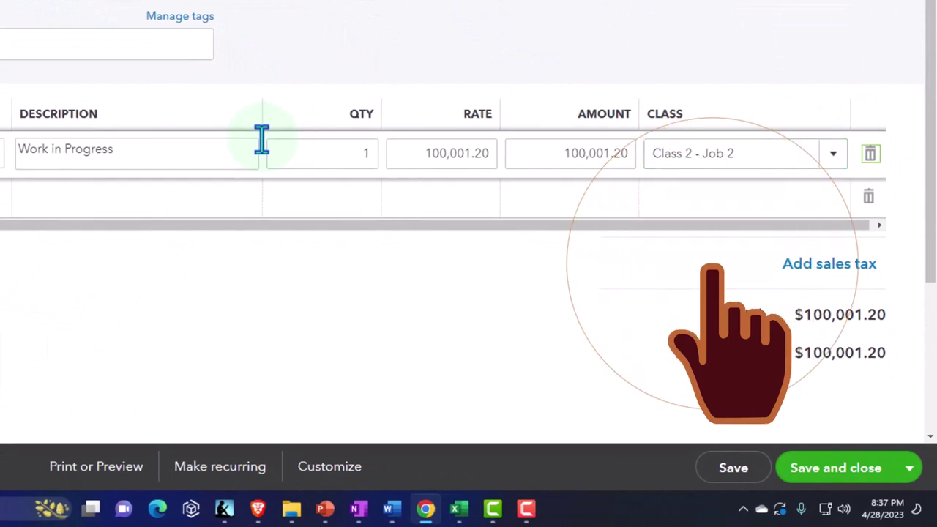
key(Tab)
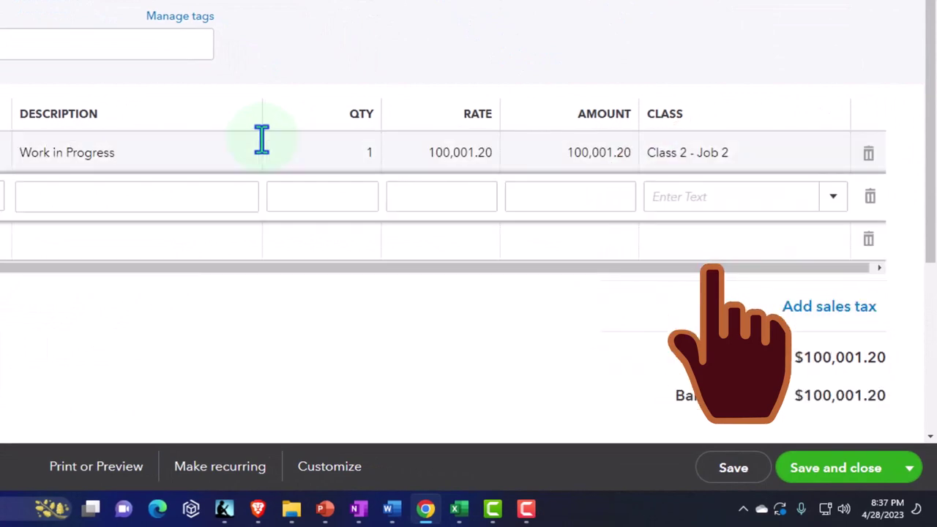
Step: Add the Billings item on the second line with an amount of 100,000.00 and Class 2 - Job 2
text(bill)
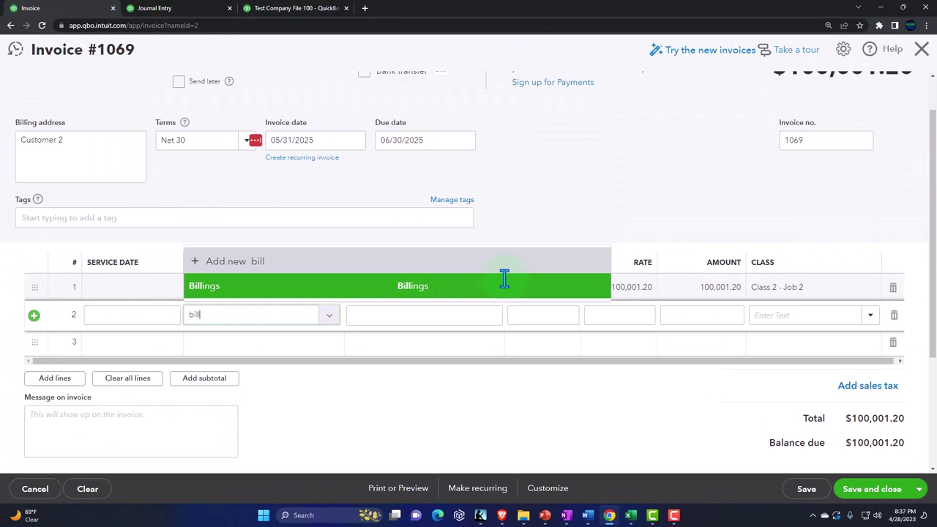
click(505, 278)
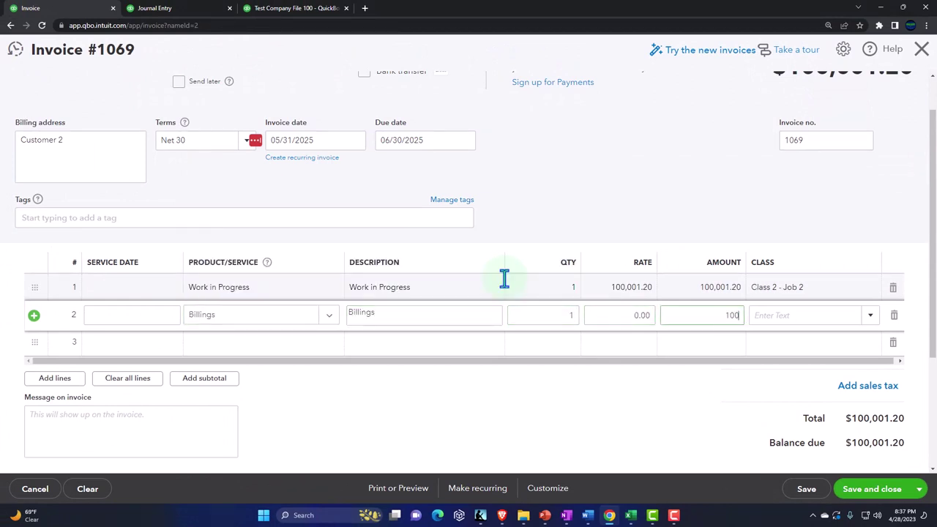
text(00)
key(Tab)
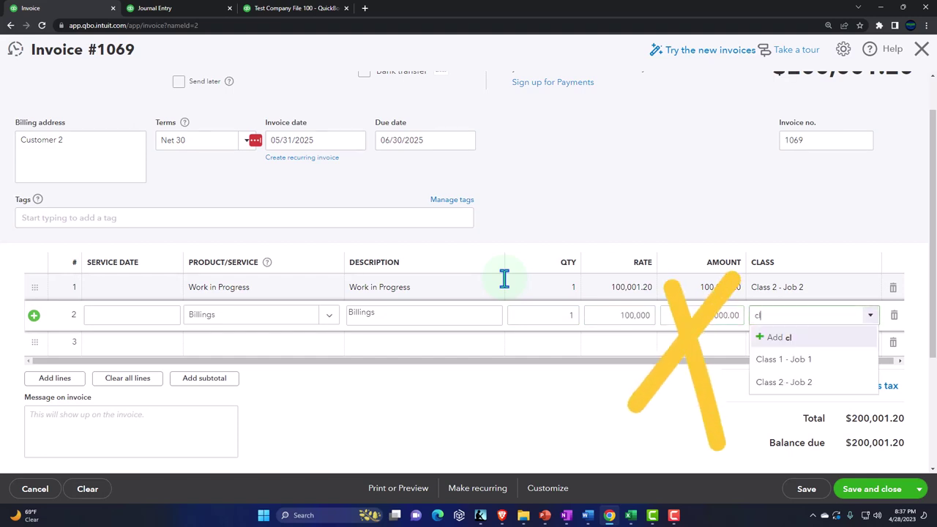
key(Down)
key(Tab)
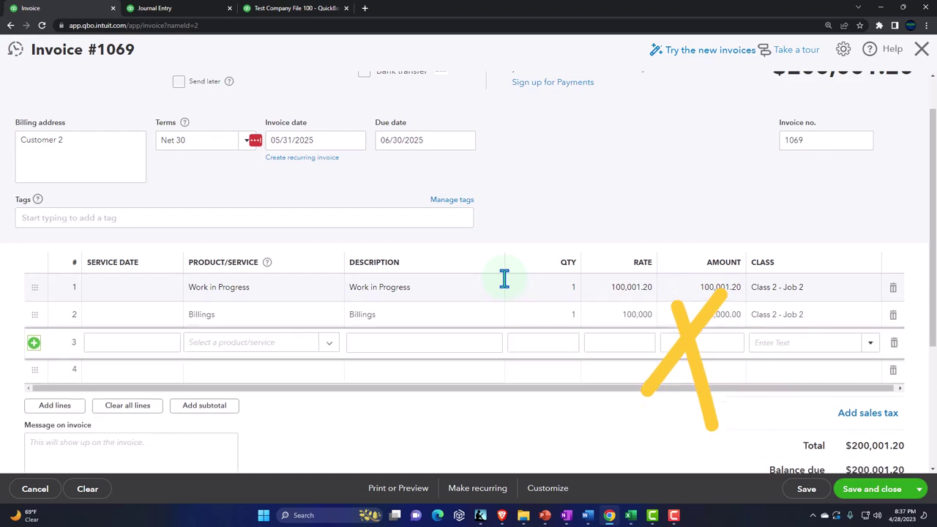
key(Tab)
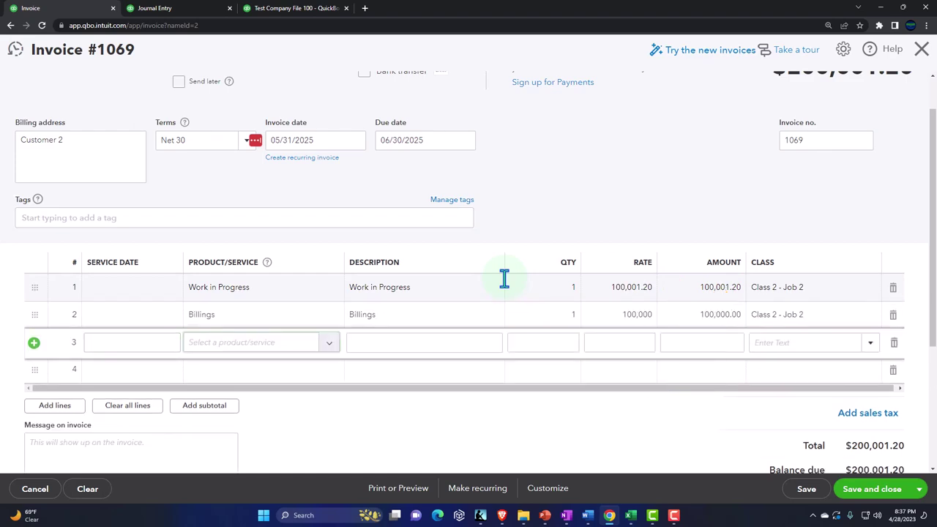
Step: Change the Billings line's amount to -100,000.00
click(687, 314)
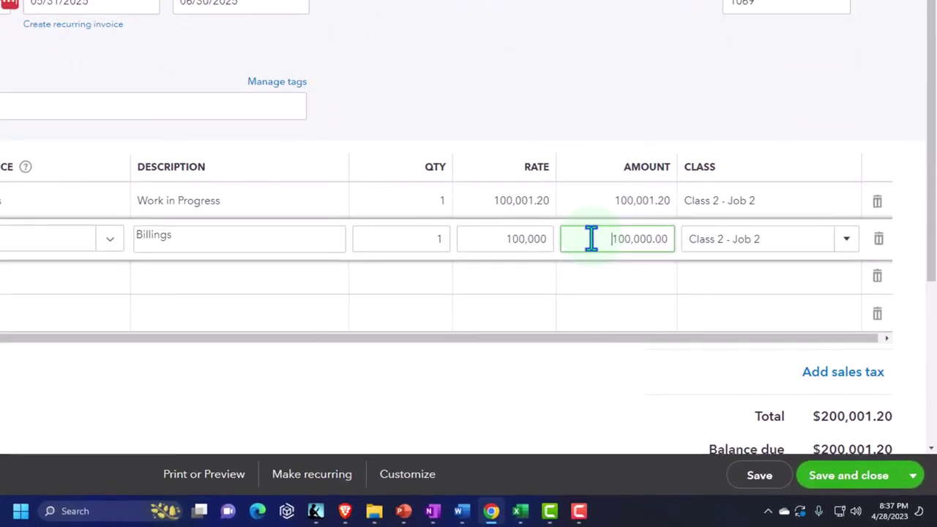
text(-)
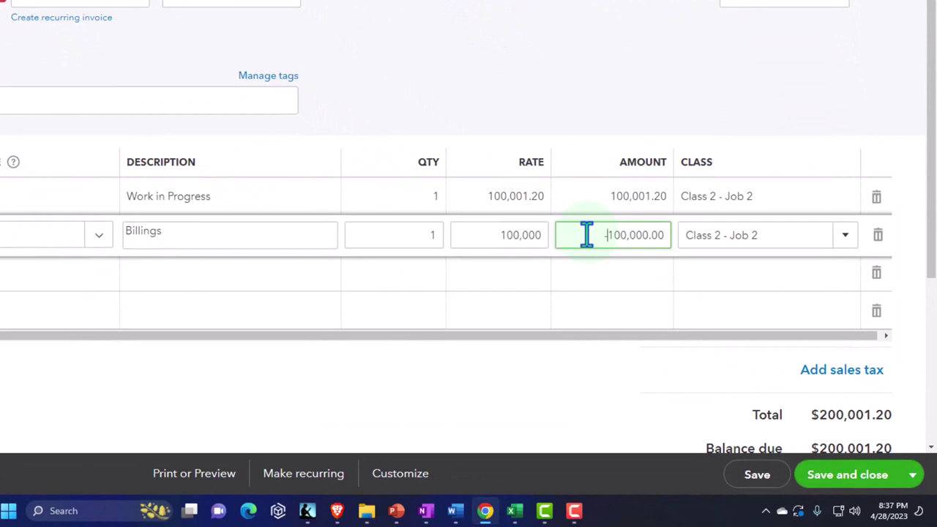
key(Tab)
key(Tab)
key(Tab)
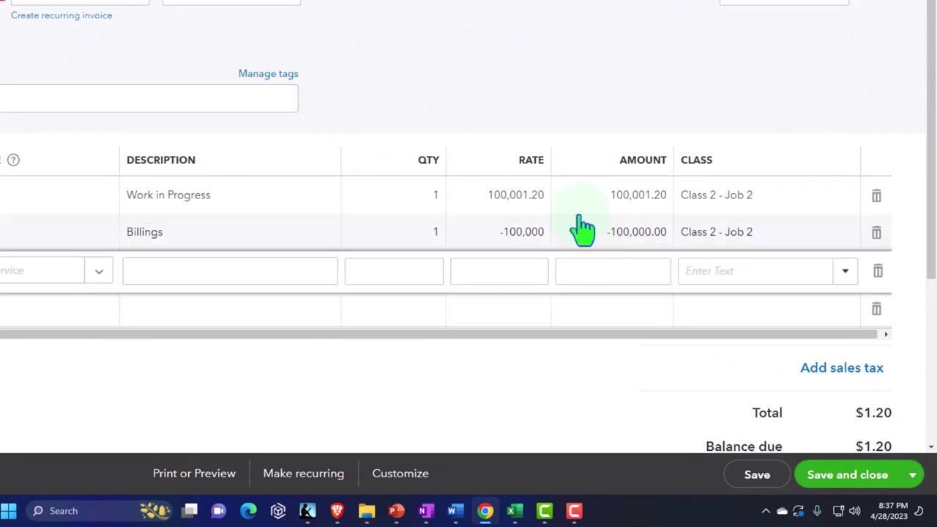
Step: Create a new service item from the third invoice line, using "Close out to COGS" as its name and description
scroll(765, 416, down, 1)
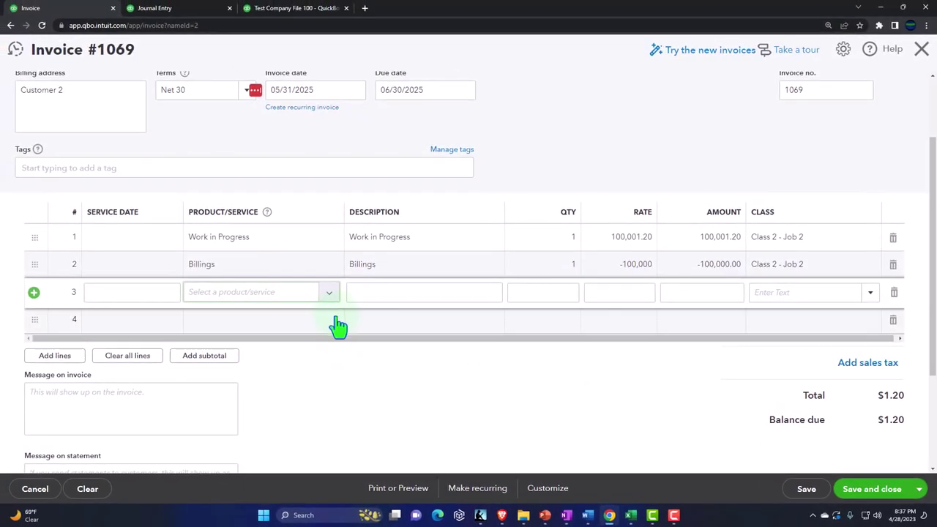
click(329, 292)
scroll(330, 379, down, 1)
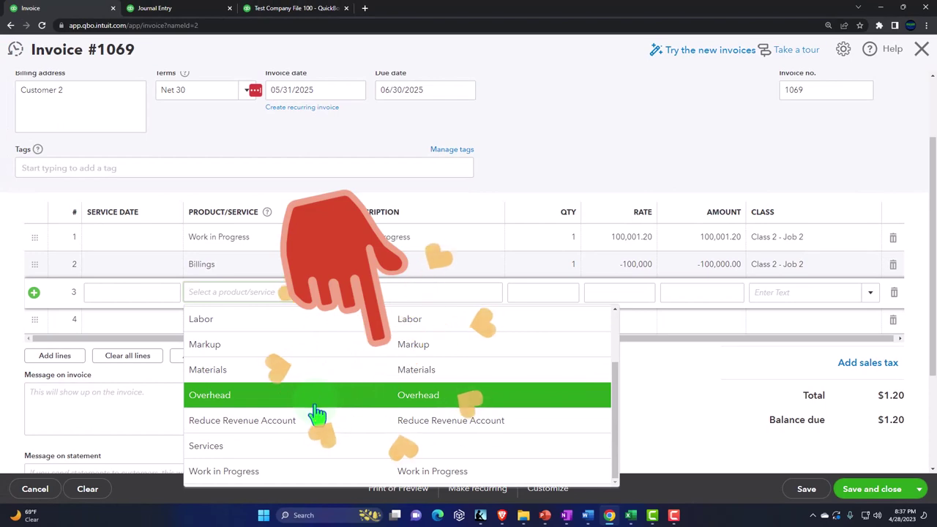
scroll(318, 420, up, 2)
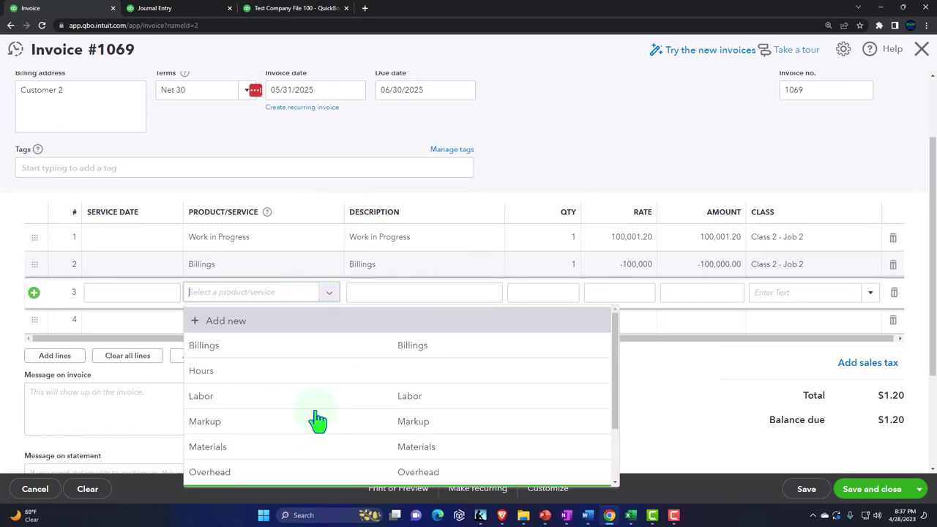
click(233, 322)
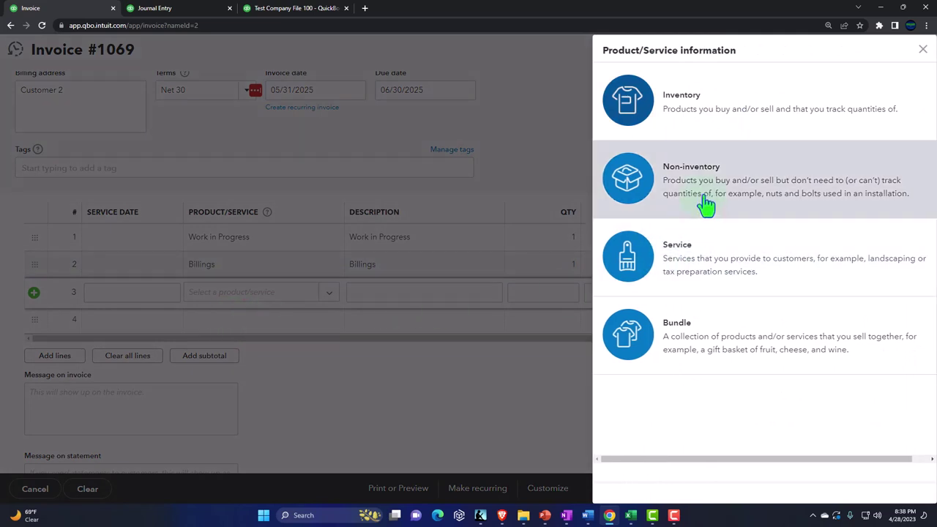
click(692, 261)
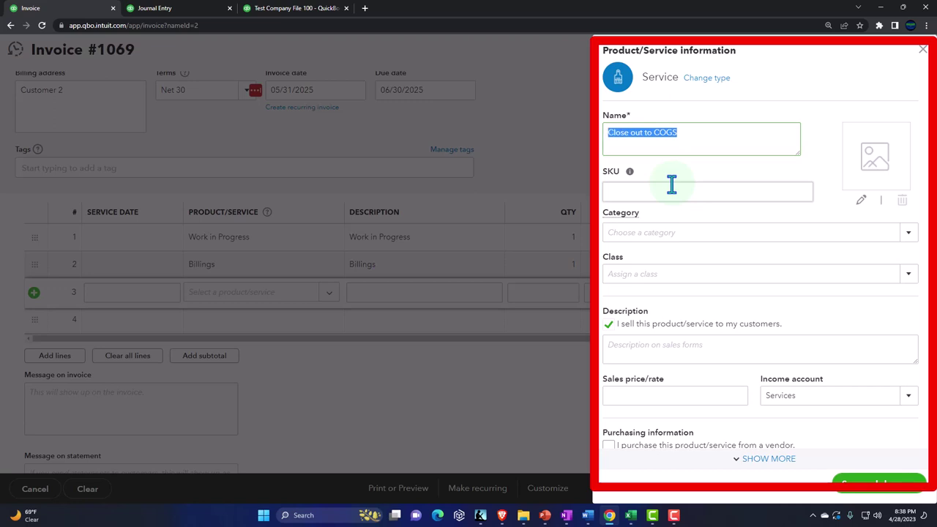
click(644, 347)
text(Close out to COGS)
scroll(650, 324, down, 1)
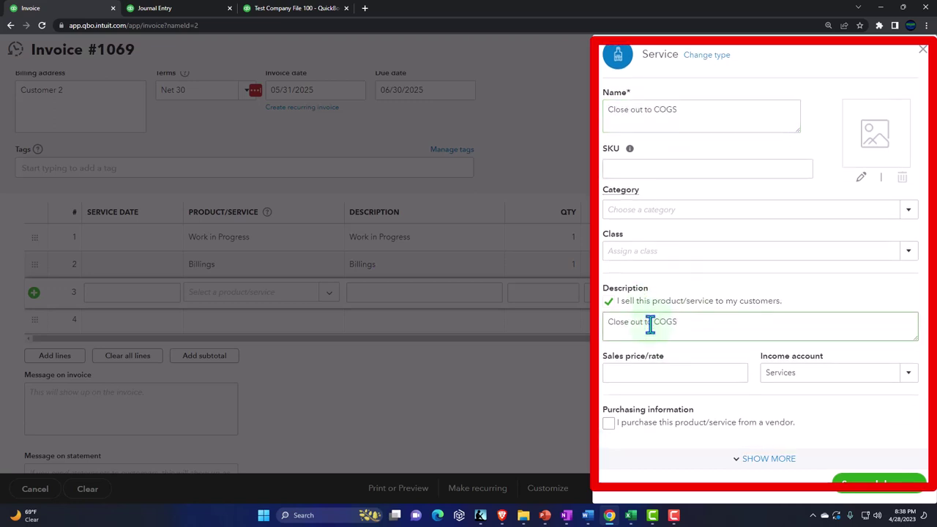
Step: Set the new service's income account to Cost of goods sold and save the item
click(909, 371)
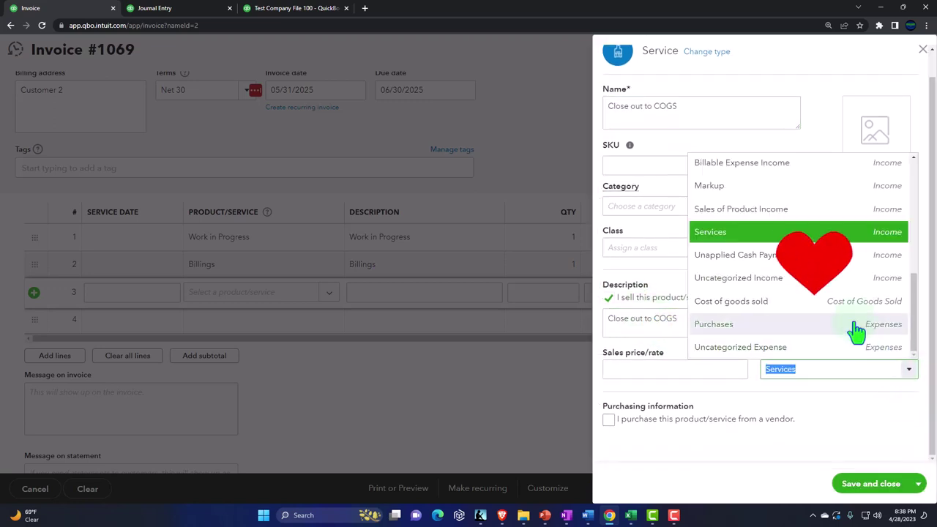
scroll(801, 300, up, 5)
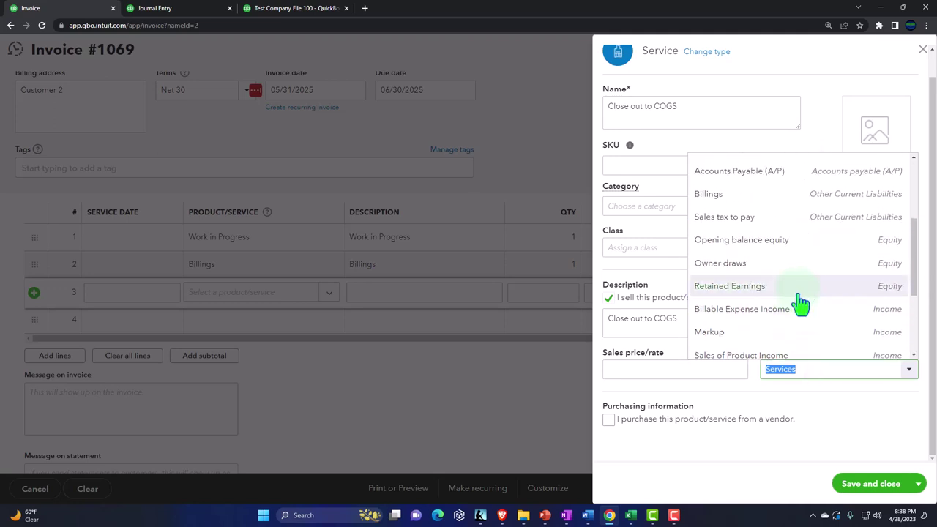
scroll(802, 304, down, 5)
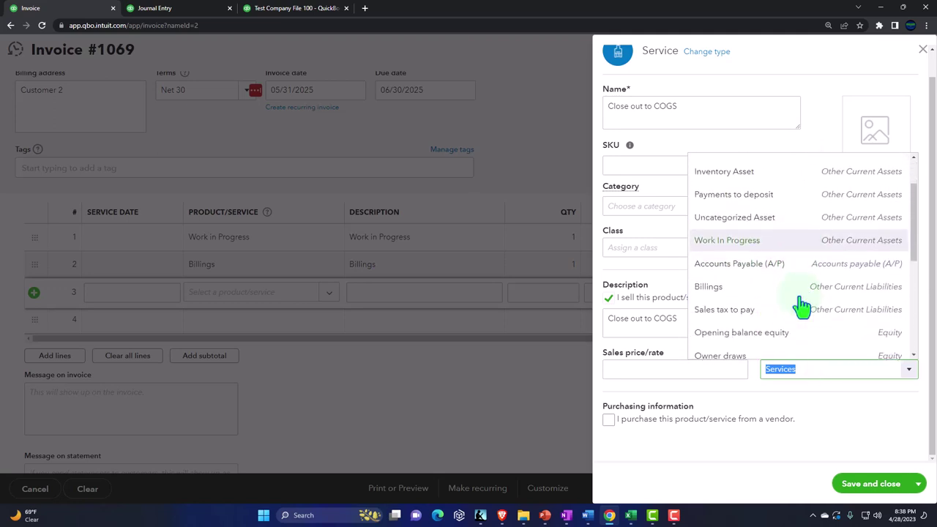
scroll(802, 306, down, 3)
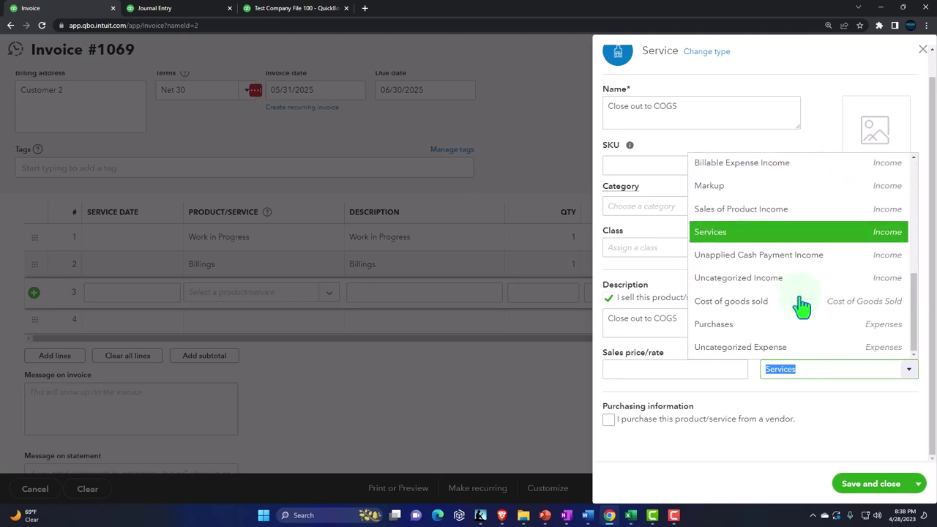
click(826, 304)
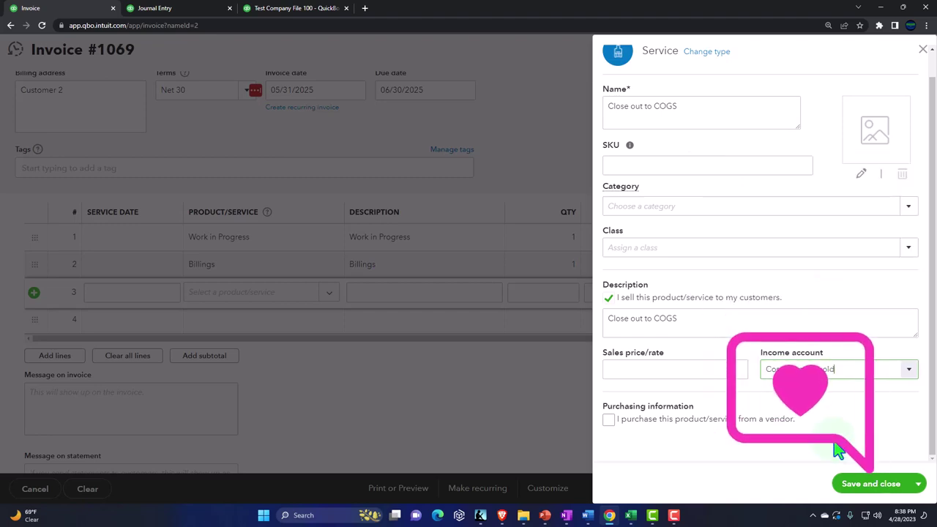
click(866, 486)
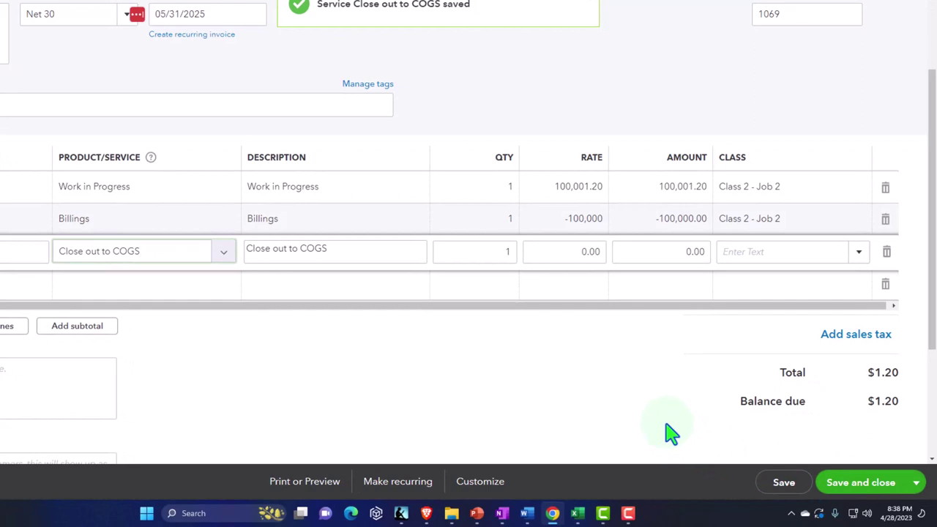
Step: Set the "Close out to COGS" line's amount to 1.20
key(Tab)
key(Tab)
key(Tab)
key(Tab)
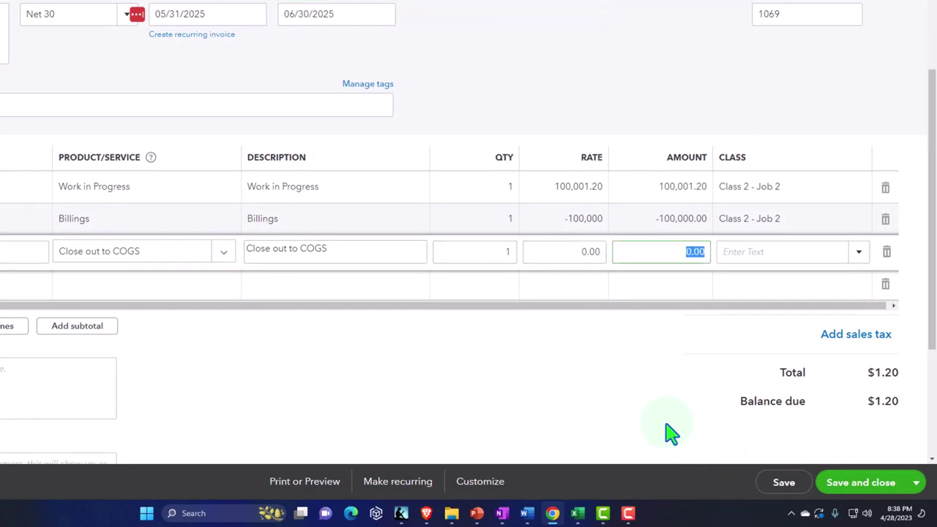
text(1.2)
key(Tab)
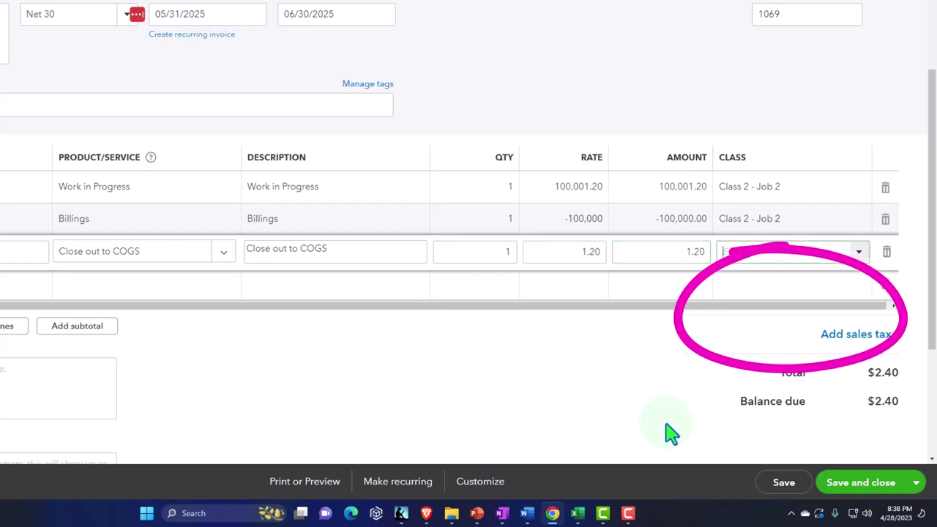
Step: Assign the class "Class 2 - Job 2" to the "Close out to COGS" invoice line
text(c)
key(Down)
key(Down)
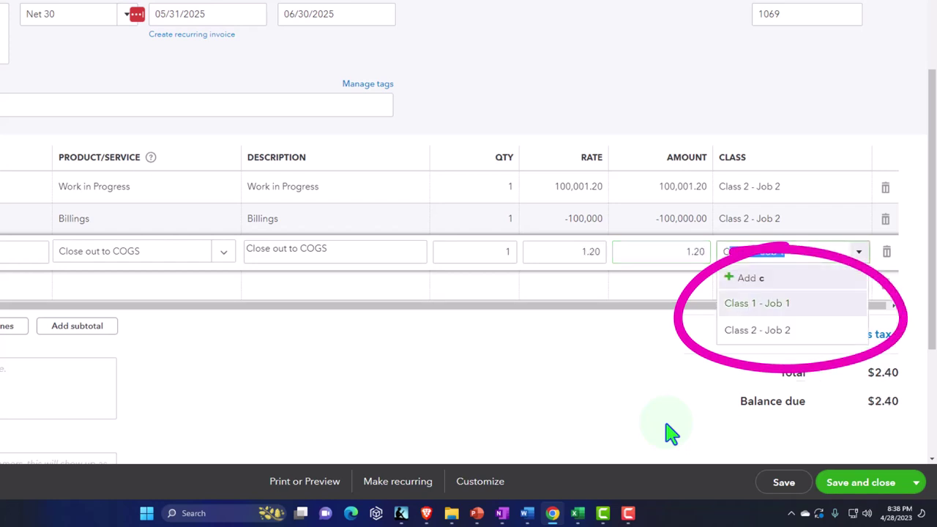
key(Return)
key(Tab)
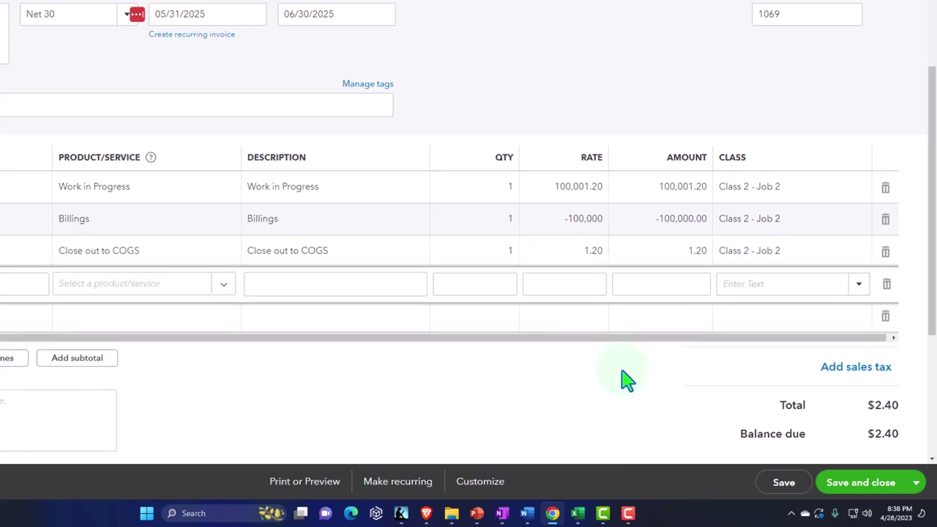
Step: Change the "Close out to COGS" line's amount to -1.20, then save and close the invoice
click(664, 254)
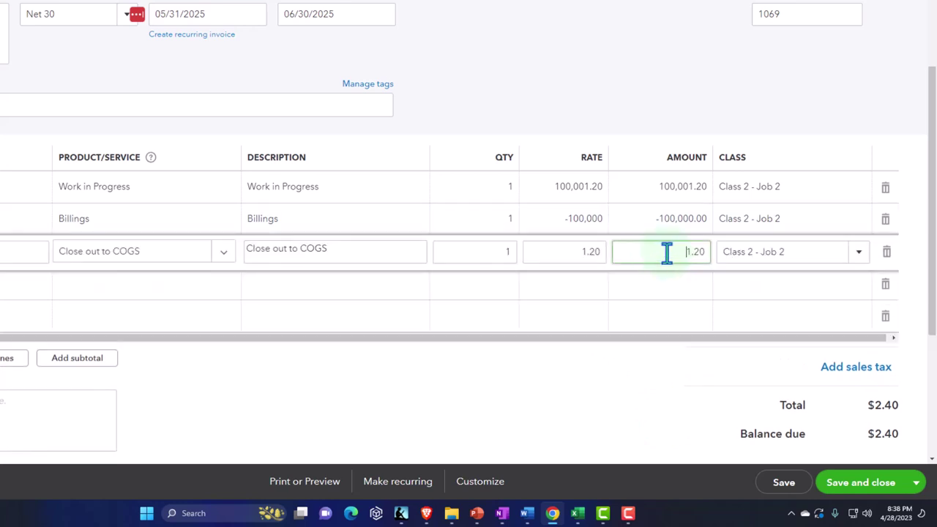
text(-)
key(Tab)
key(Tab)
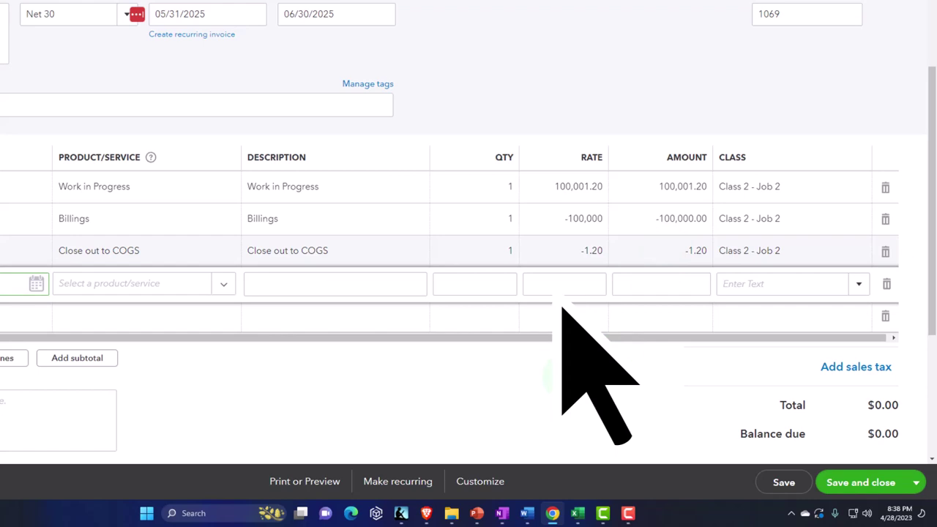
scroll(563, 308, up, 2)
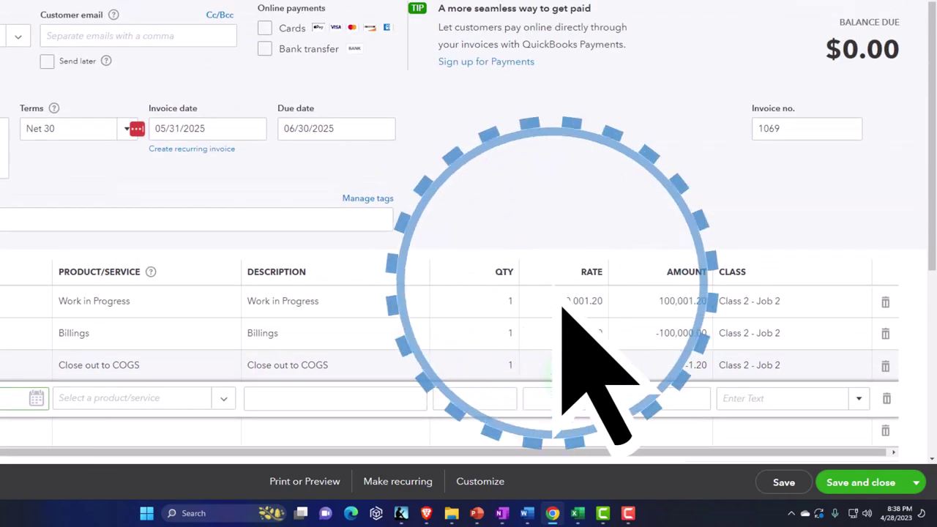
scroll(563, 315, down, 3)
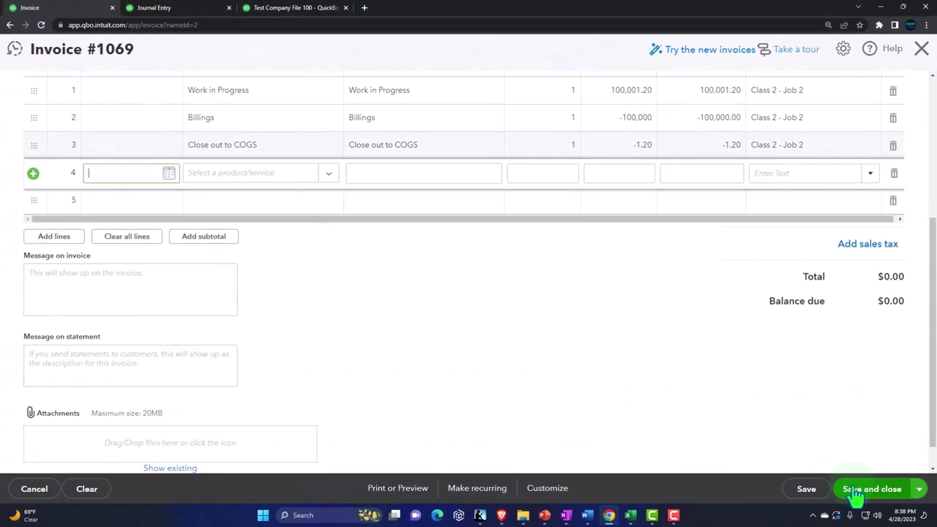
click(855, 495)
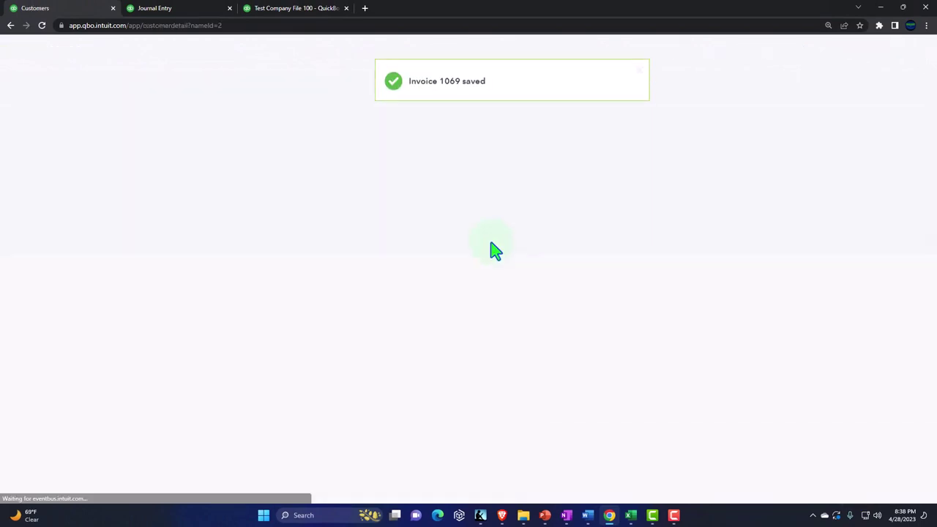
Step: Rerun the Balance Sheet by class and open the Class 2 - Job 2 transactions behind Work In Progress
click(176, 10)
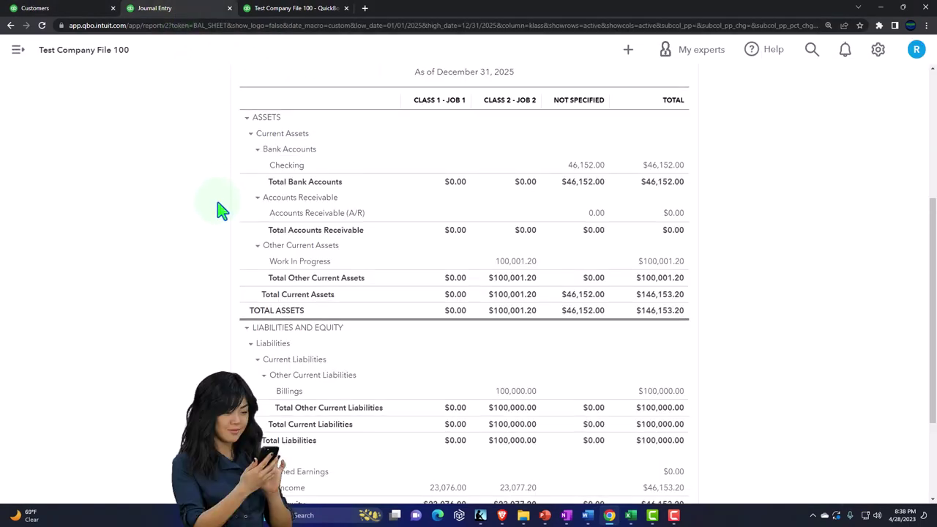
scroll(471, 168, up, 3)
click(553, 133)
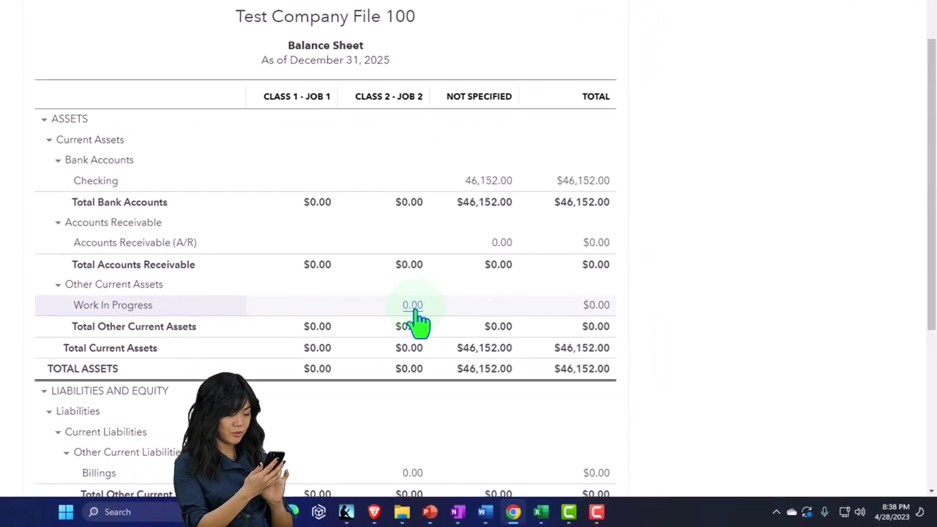
click(411, 308)
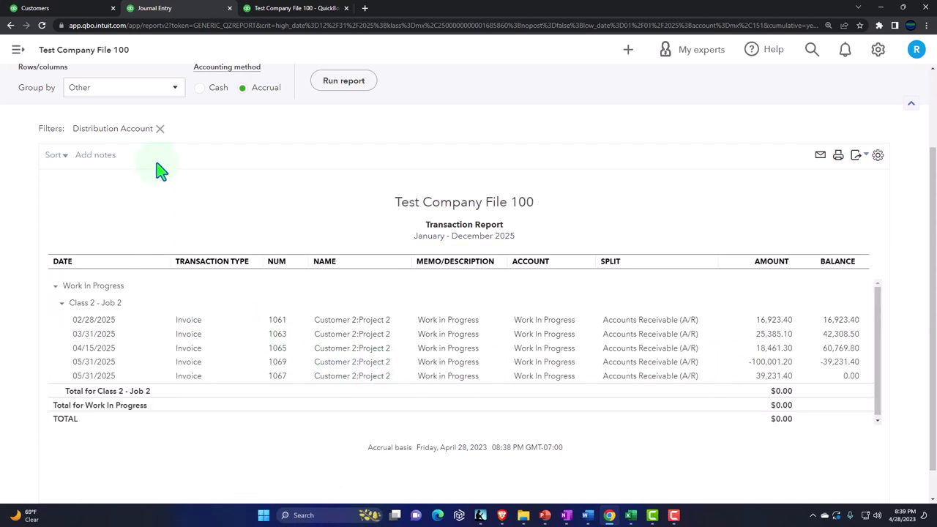
Step: Group the Work In Progress transaction report by Customer and rerun it to examine Project 2's entries
scroll(162, 167, up, 2)
click(176, 192)
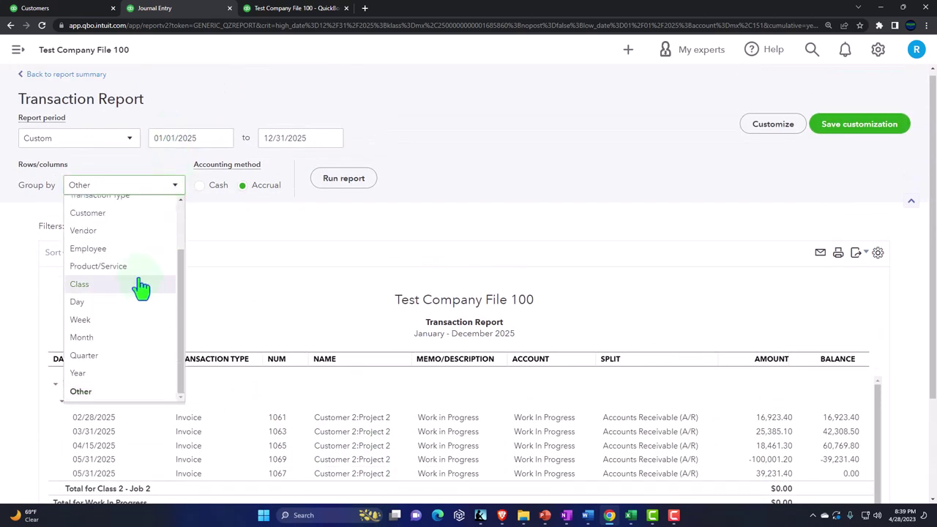
click(95, 211)
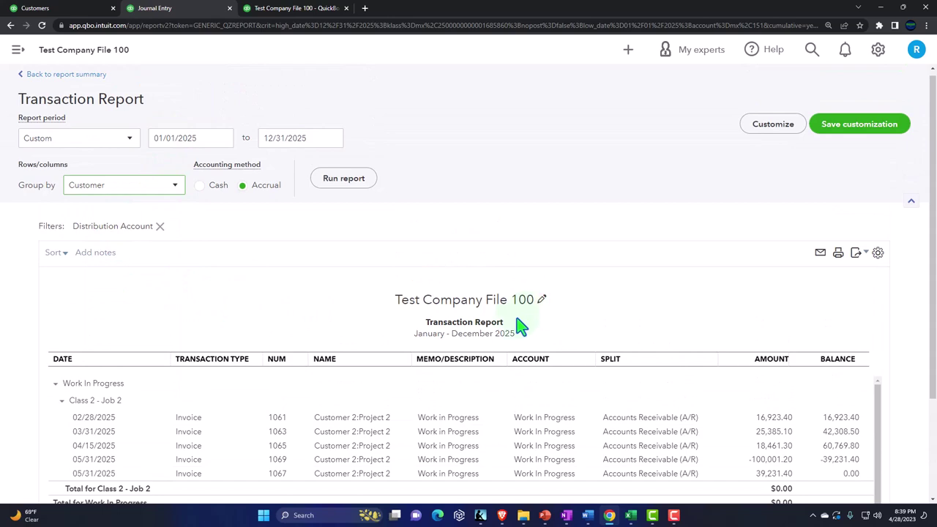
click(347, 181)
scroll(412, 410, down, 1)
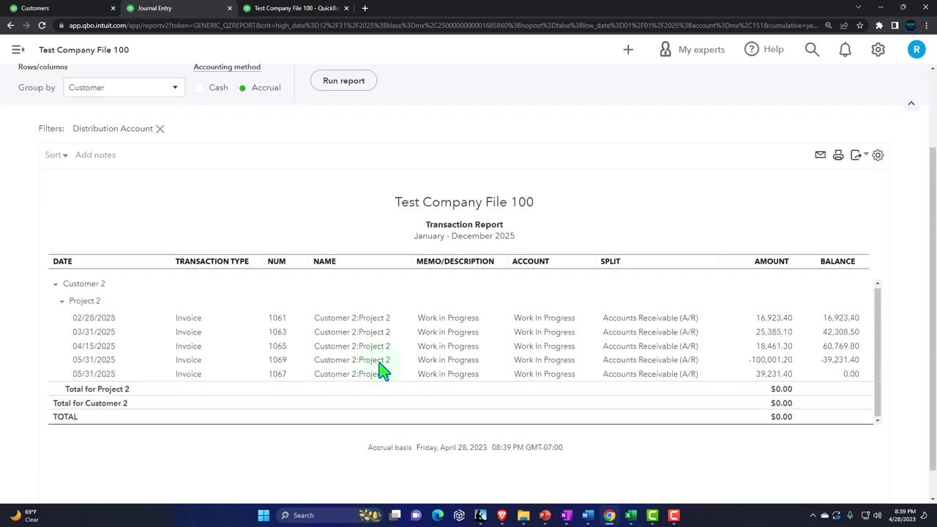
click(359, 331)
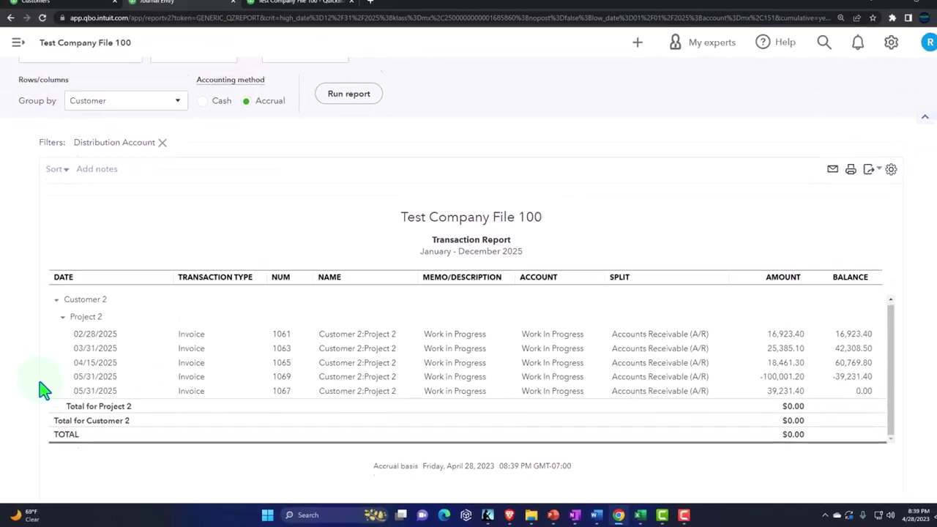
Step: Go back to the Balance Sheet, examine the Class 2 - Job 2 transactions behind Billings, and return to the summary
scroll(63, 249, up, 2)
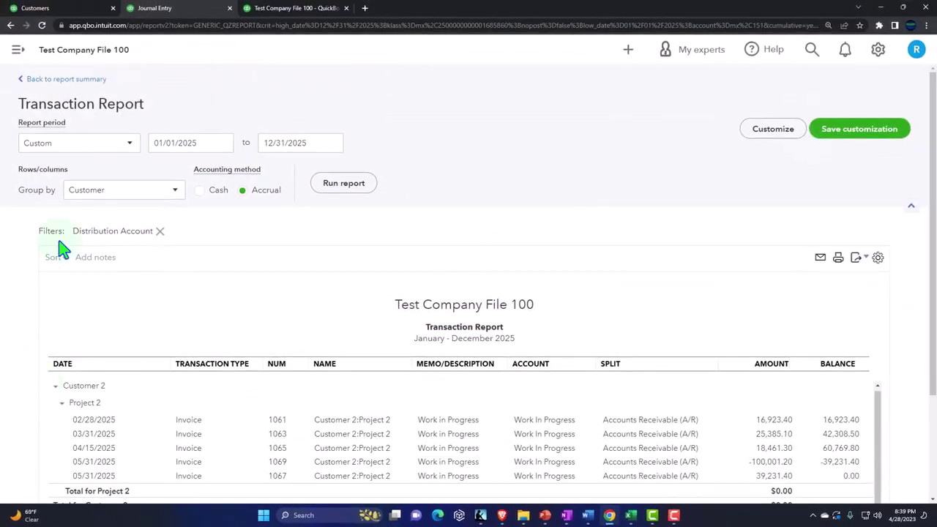
click(57, 80)
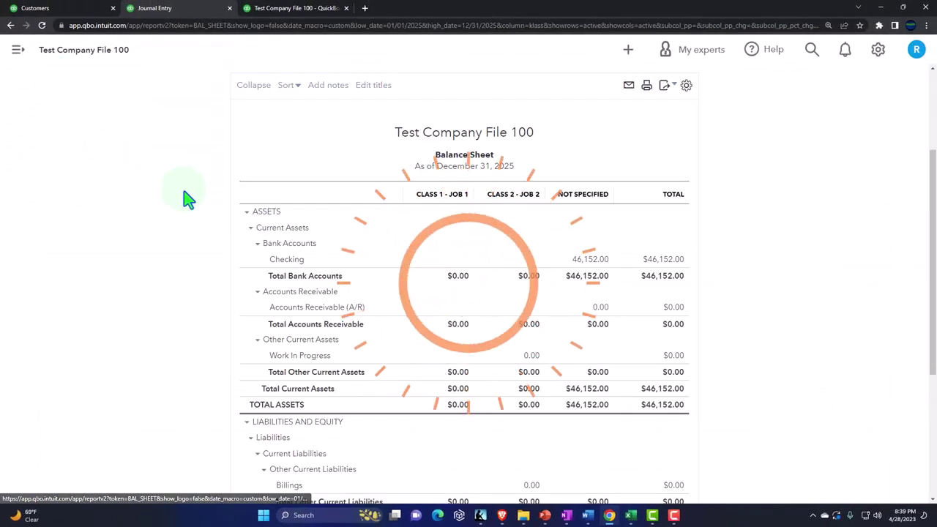
scroll(168, 220, down, 3)
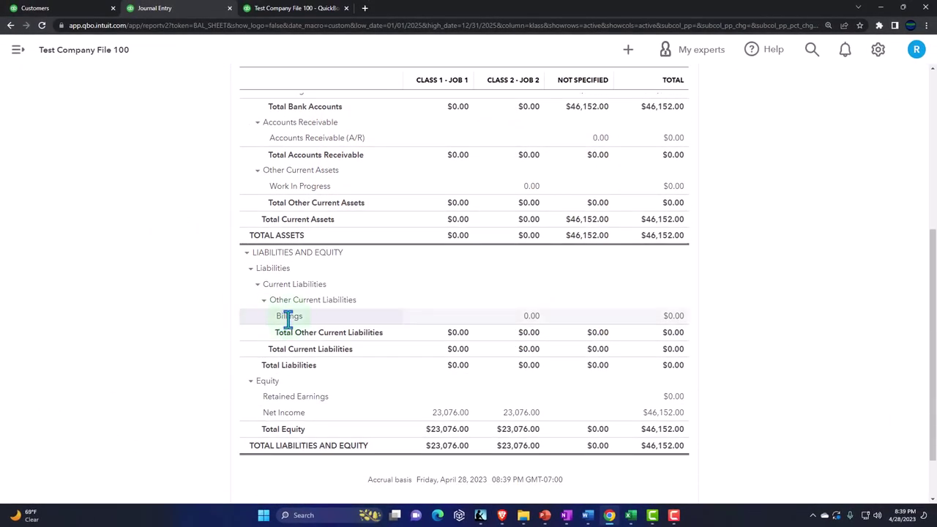
click(533, 317)
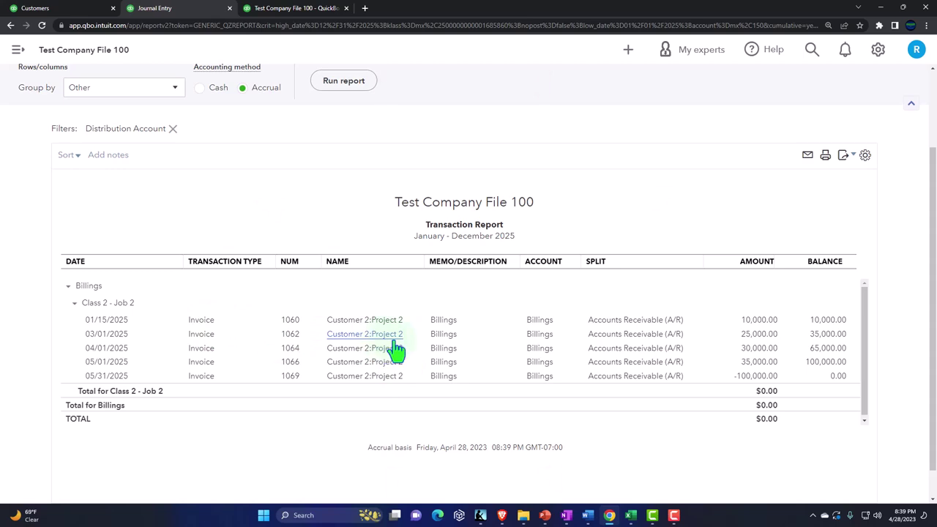
scroll(163, 241, up, 3)
click(77, 81)
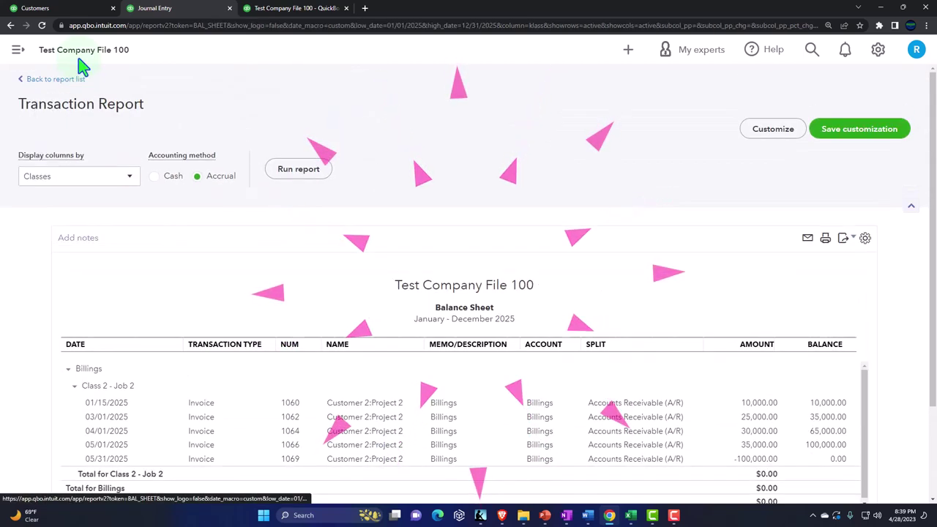
Step: Reopen invoice 1069 from Customer 2's transactions, enter "Close out transaction" as its statement message, and save and close it
click(66, 10)
scroll(176, 300, down, 2)
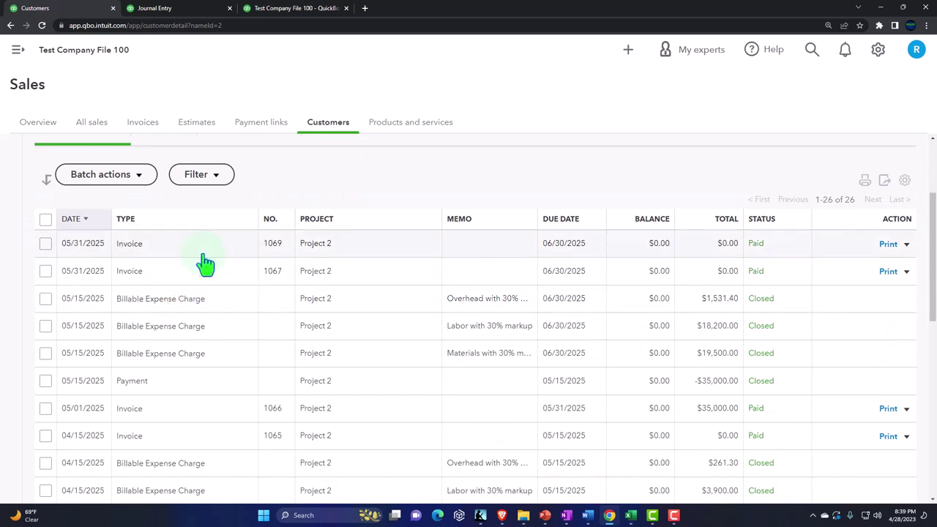
click(485, 268)
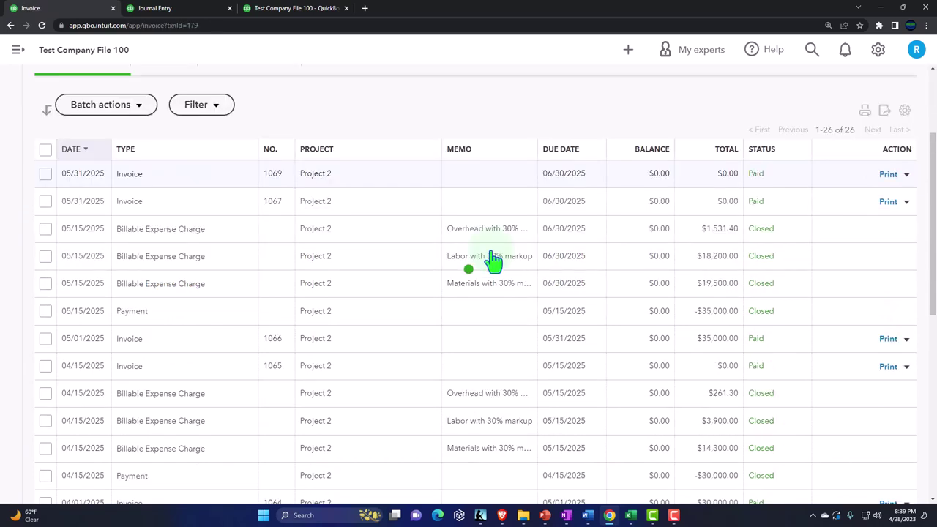
scroll(191, 432, down, 3)
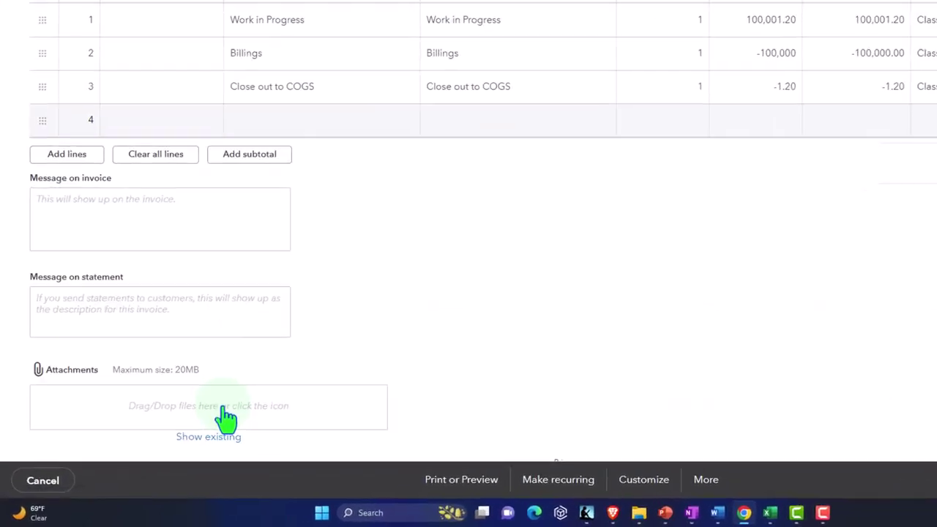
click(115, 313)
text(C)
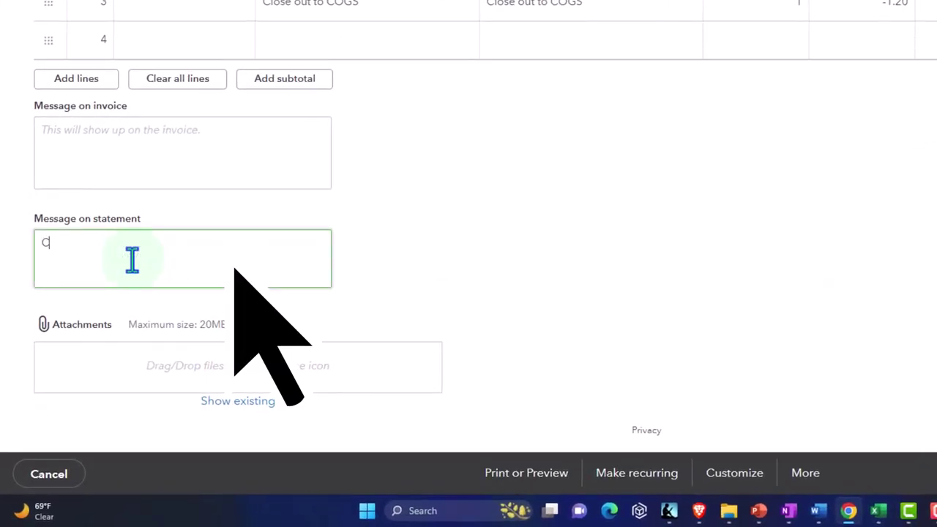
text(lose out invoi)
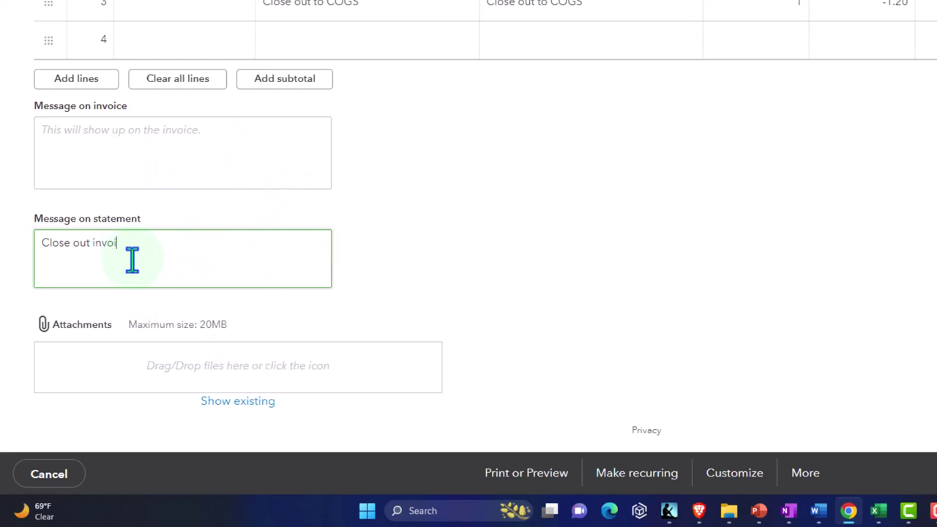
text(transaction)
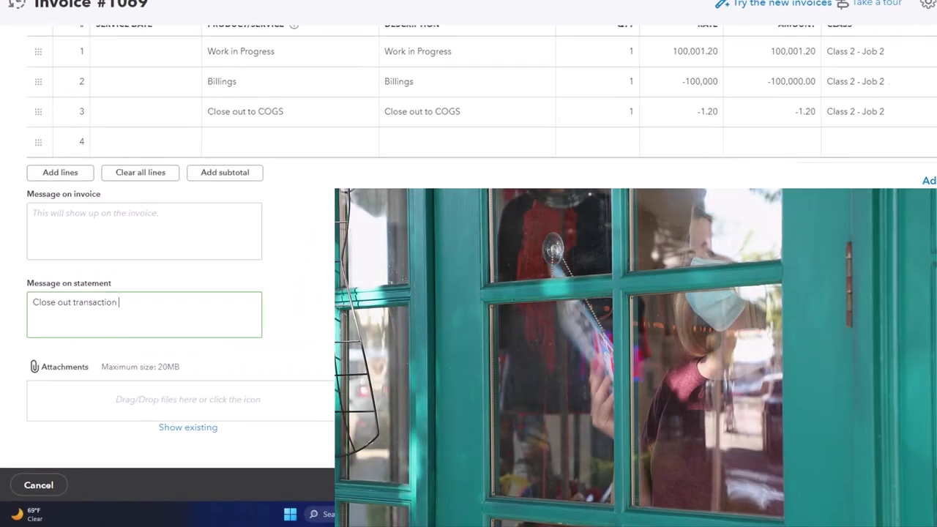
key(ctrl+alt+s)
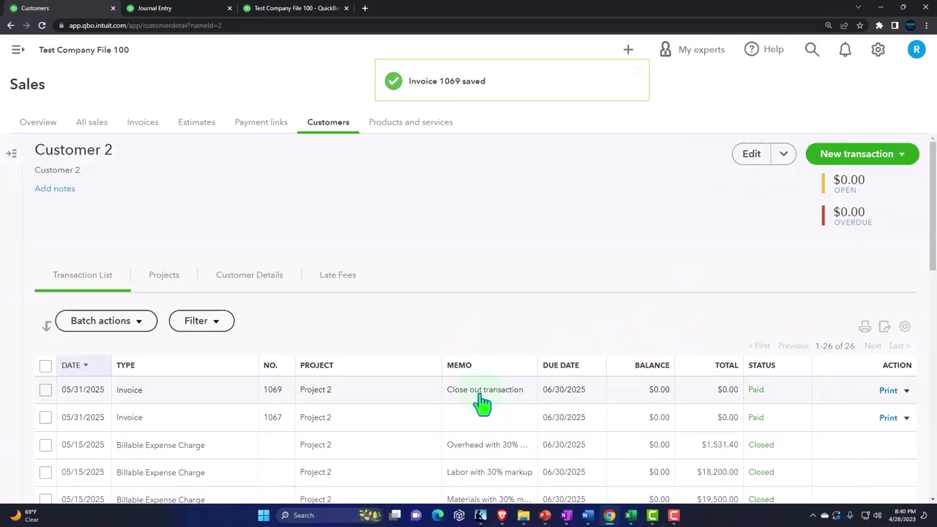
Step: Review the invoices, payments and billable expense charges for Project 2 in Customer 2's transaction list
scroll(482, 401, down, 1)
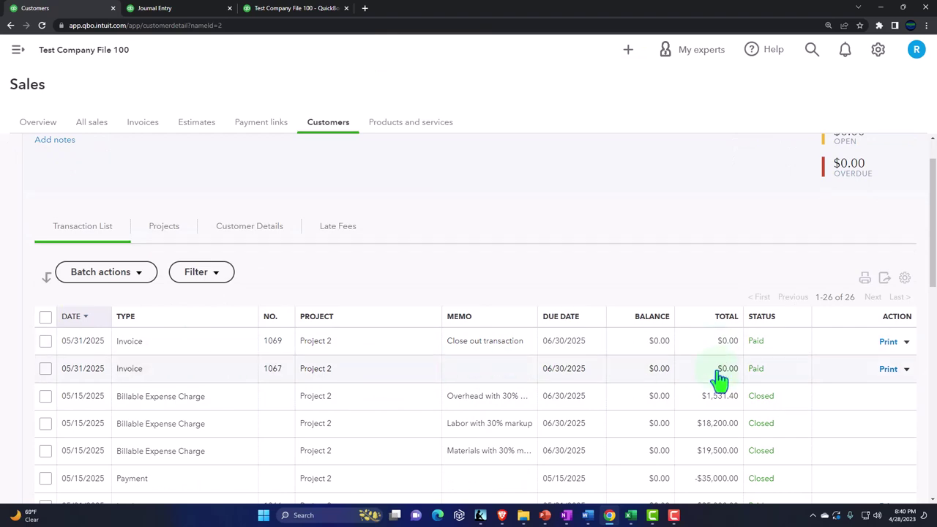
scroll(720, 380, down, 3)
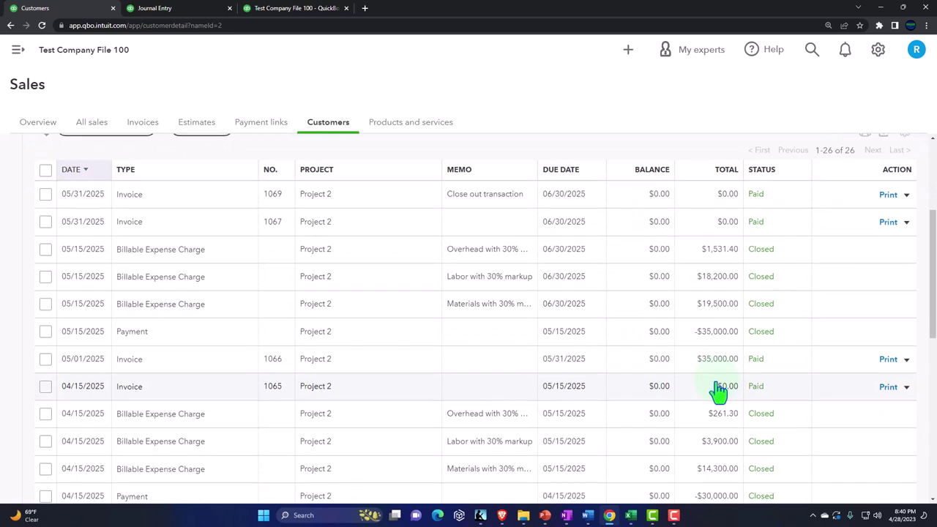
scroll(720, 392, down, 3)
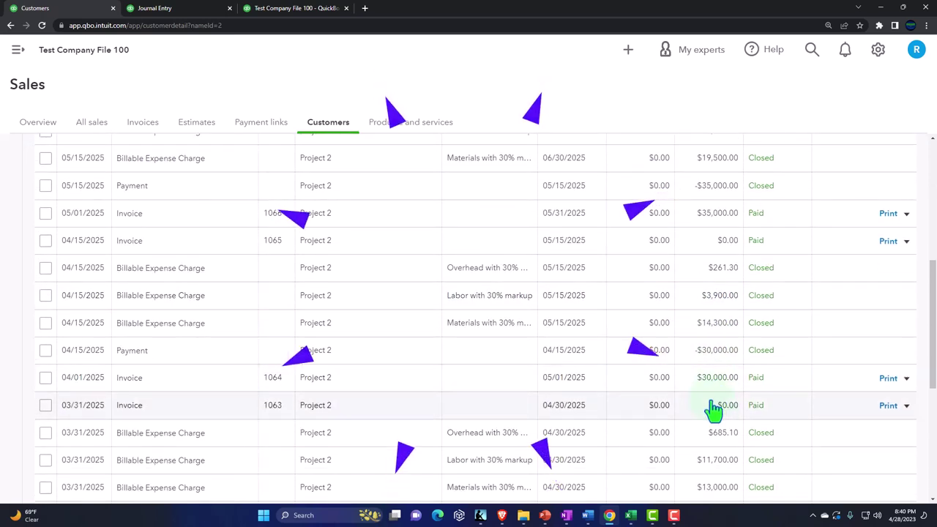
scroll(714, 412, down, 3)
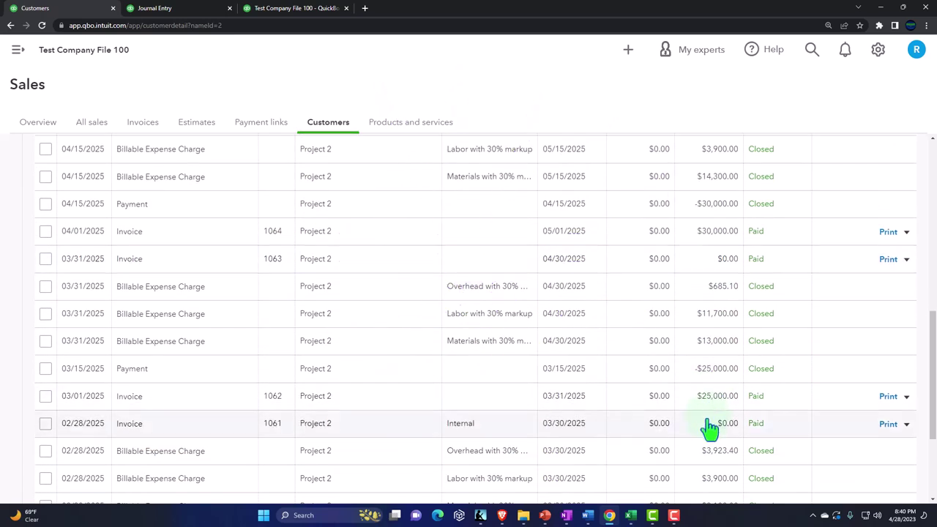
scroll(710, 434, up, 6)
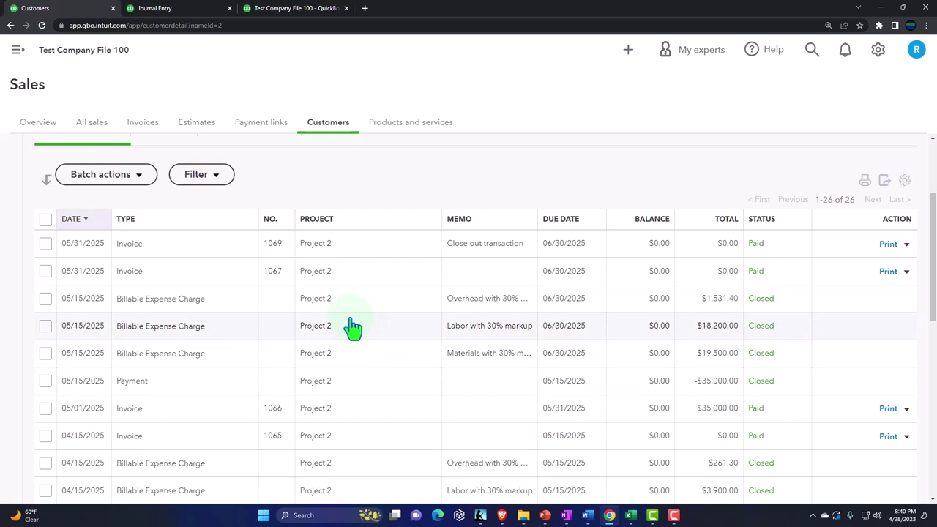
scroll(185, 269, up, 2)
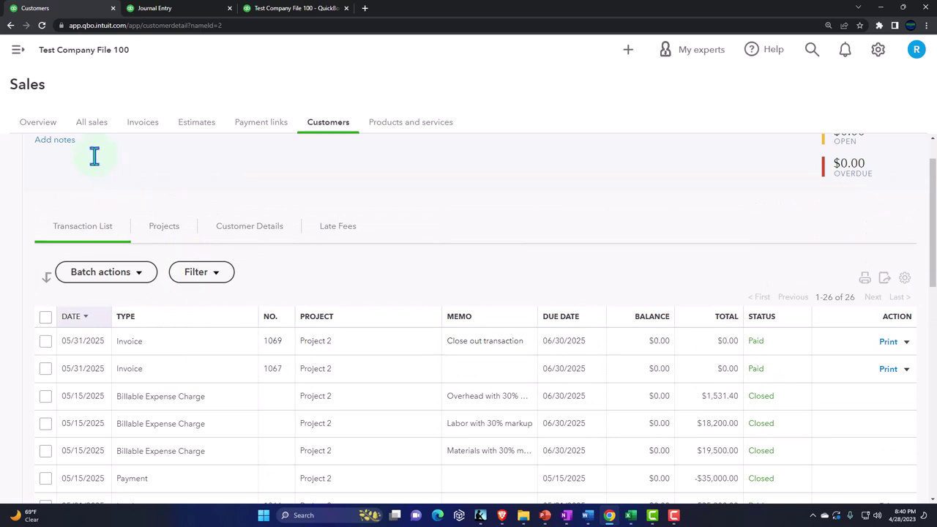
Step: Open Project 2 from the Projects list to examine its income, costs and profit
click(16, 49)
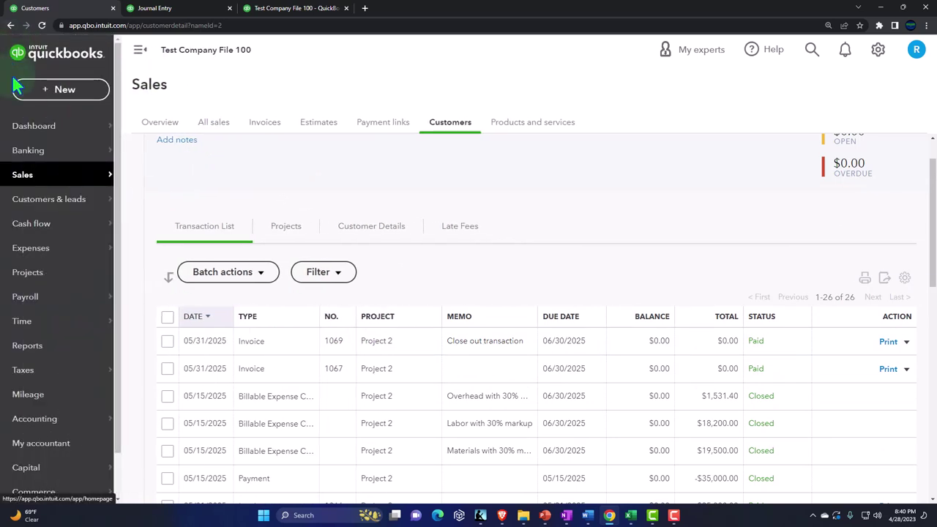
click(26, 274)
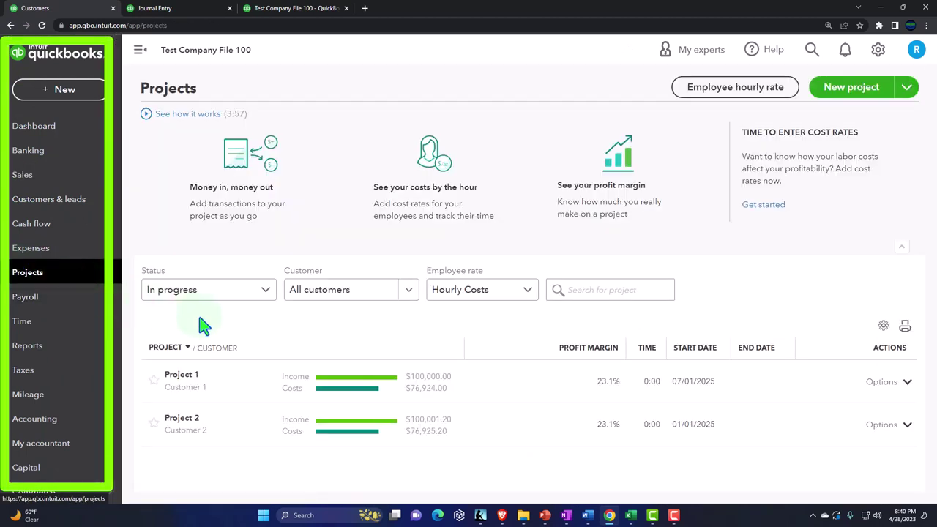
click(183, 421)
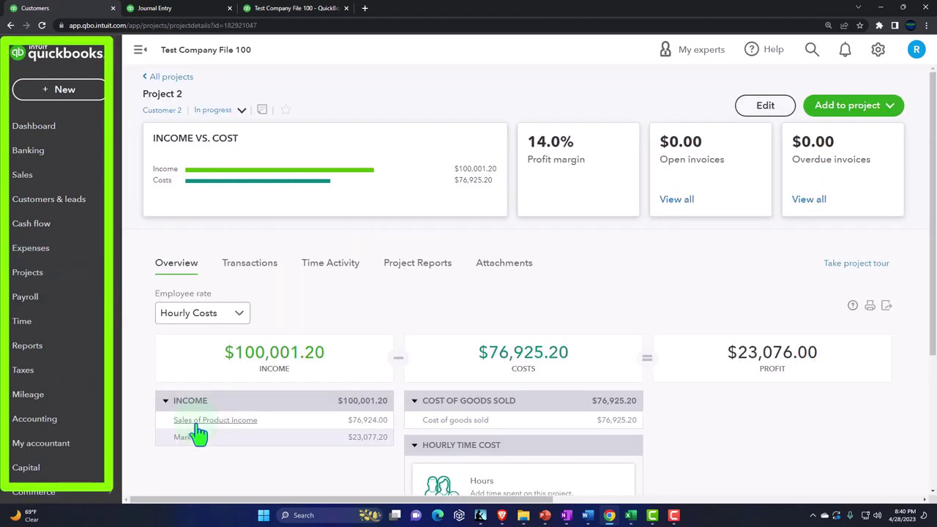
Step: Change Project 2's status to Completed and return to the list of all projects
click(242, 110)
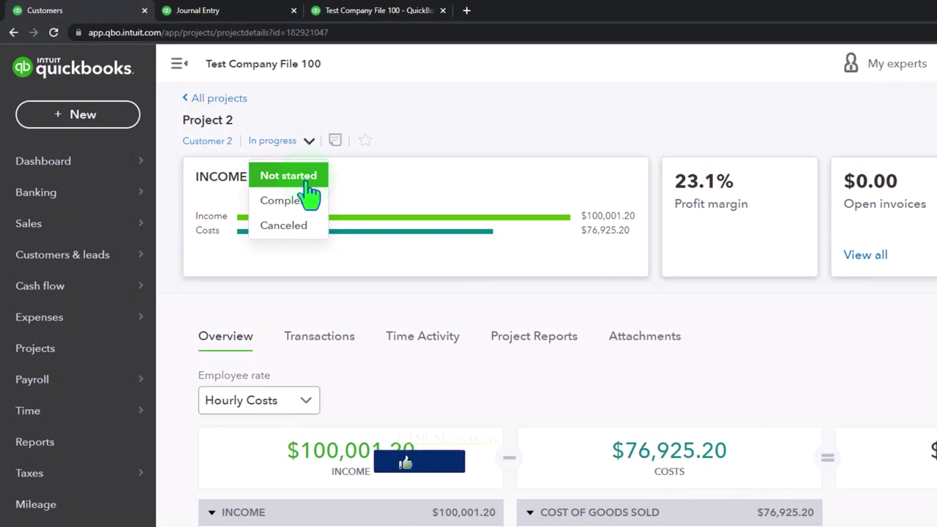
click(302, 209)
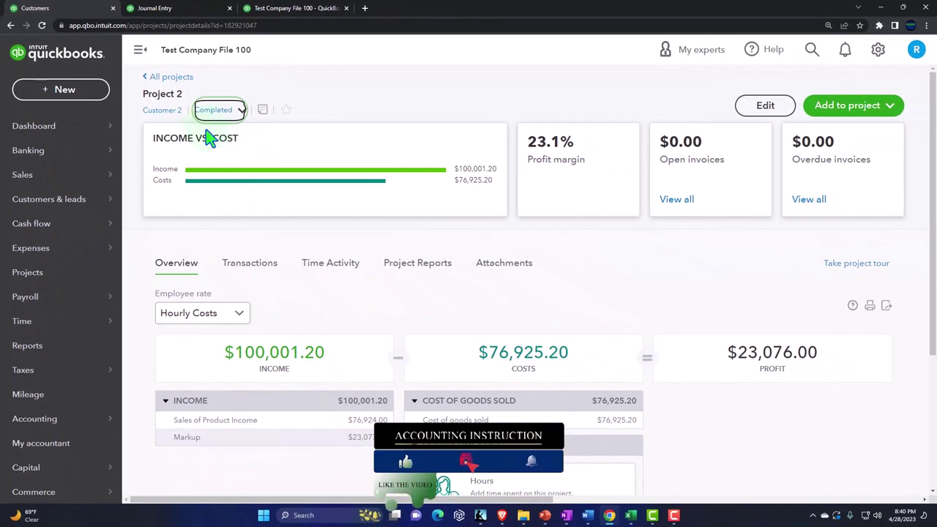
click(171, 77)
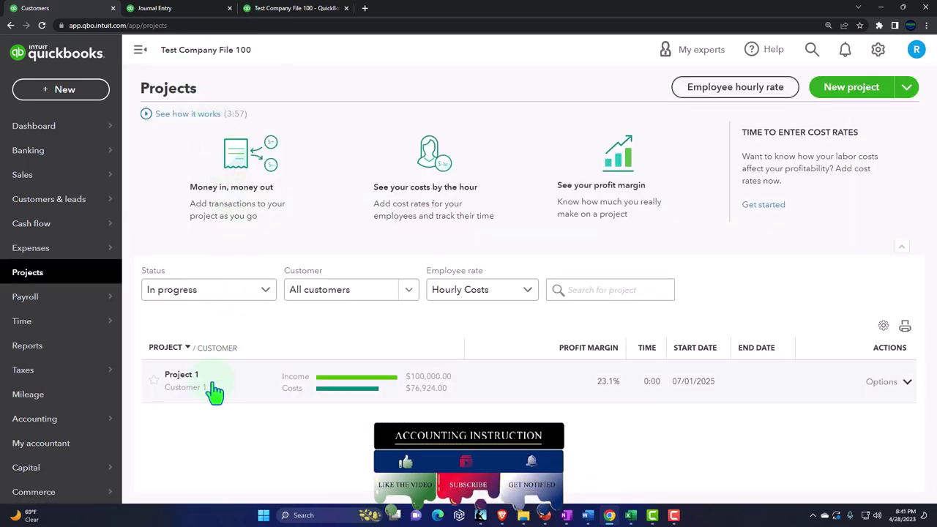
Step: Check the Balance Sheet by class, and open a duplicate of the monthly Profit and Loss report in a new browser tab
click(183, 11)
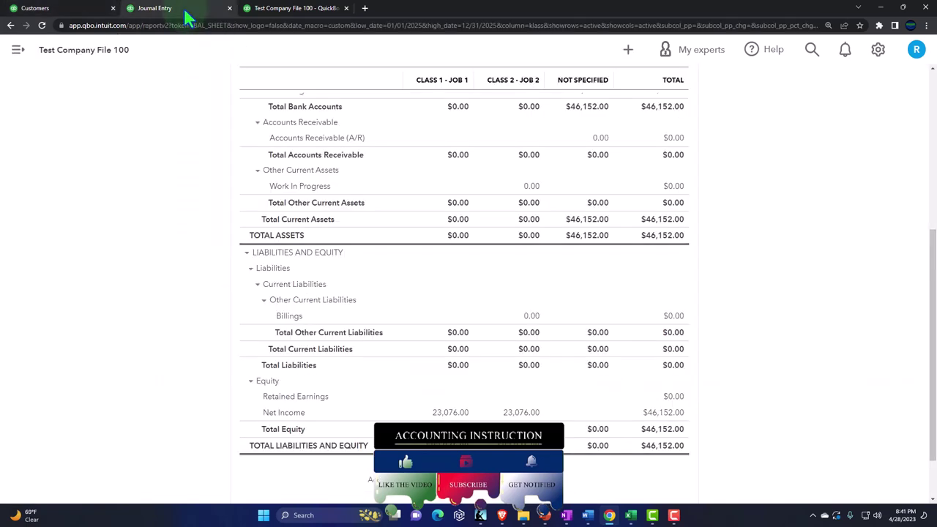
scroll(288, 317, up, 5)
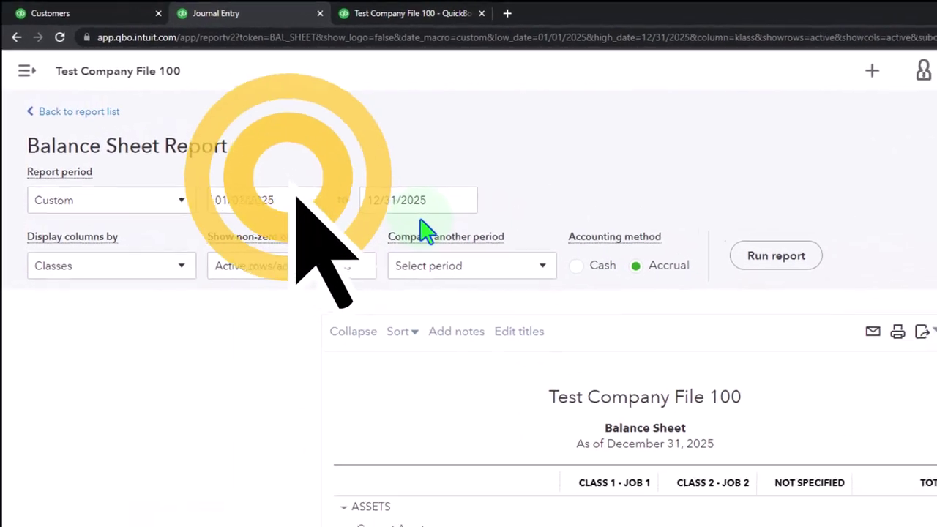
click(421, 13)
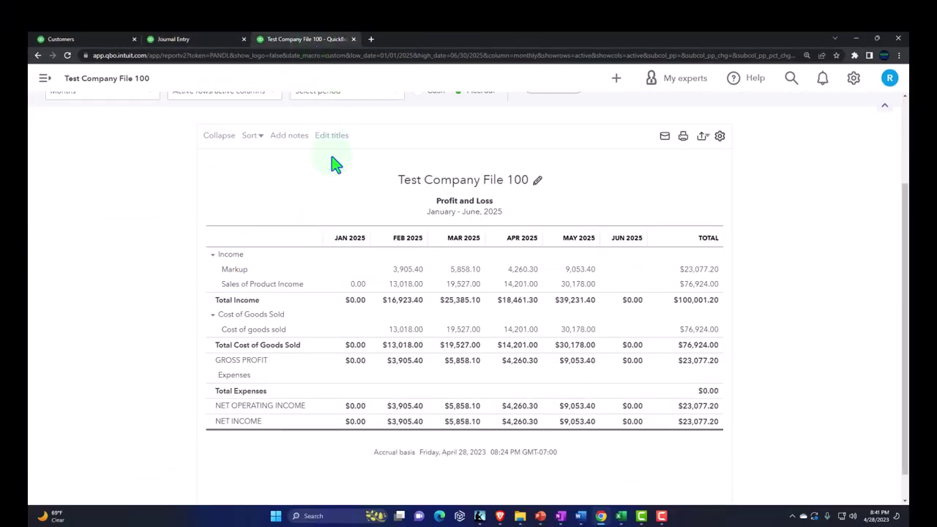
right_click(309, 39)
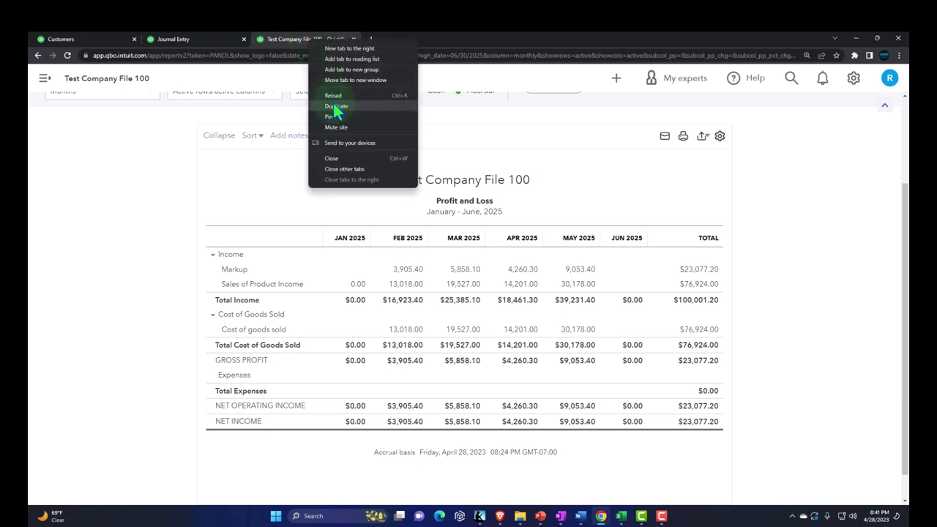
click(336, 106)
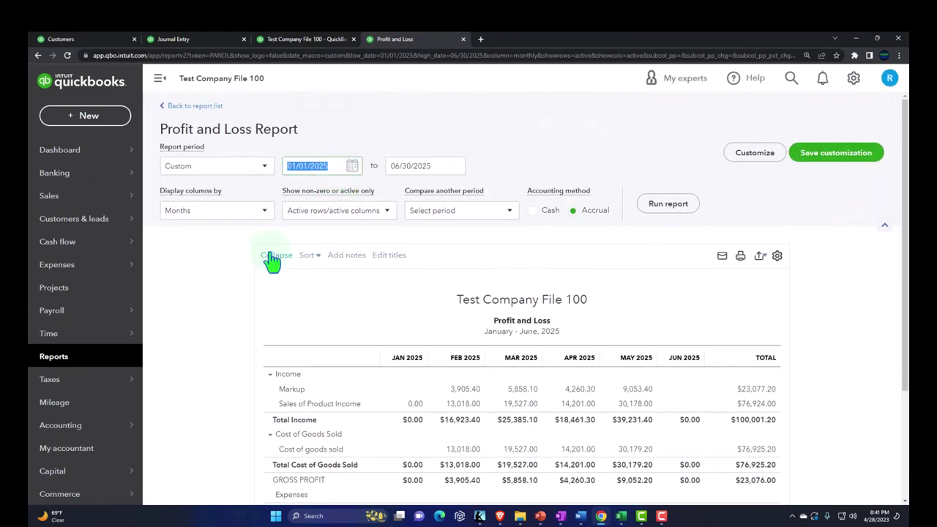
Step: Run the Profit and Loss report through 12/31/2025 with columns displayed by Classes, and examine each job's income, costs and net income
key(Tab)
text(123125)
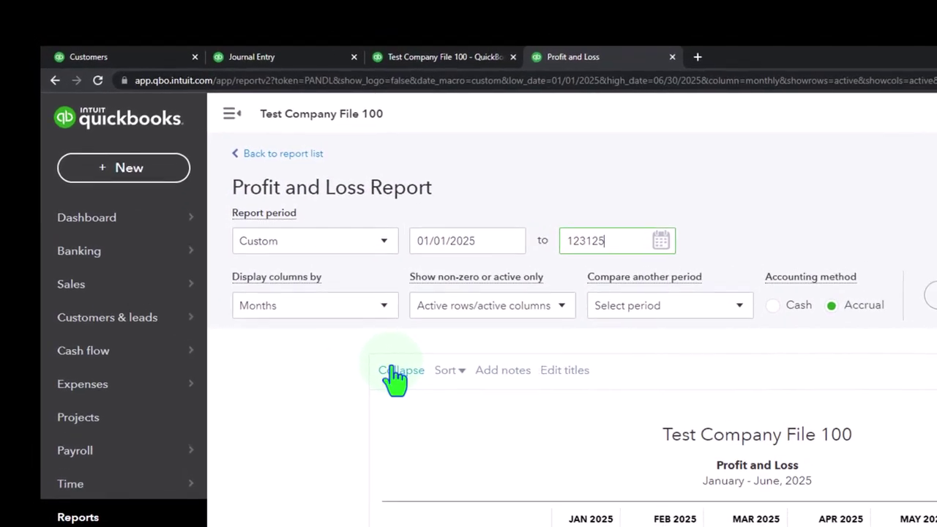
click(386, 307)
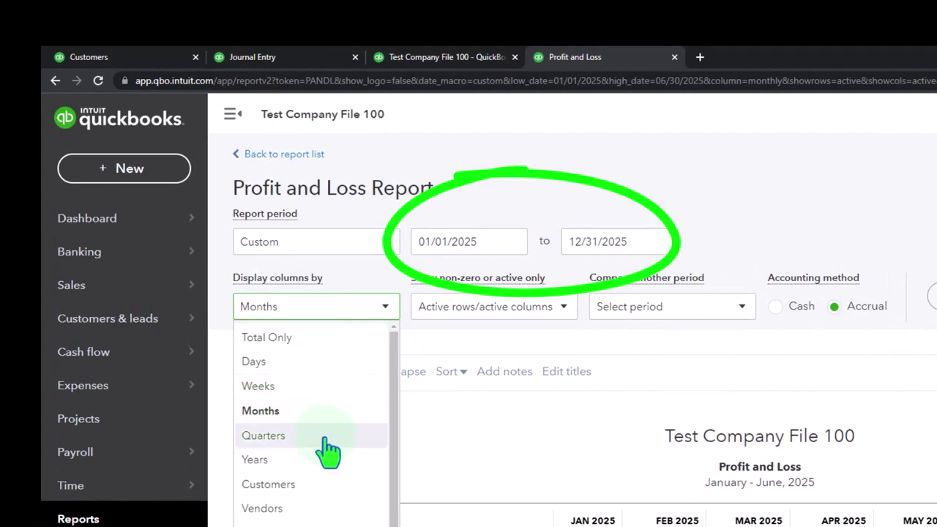
click(308, 526)
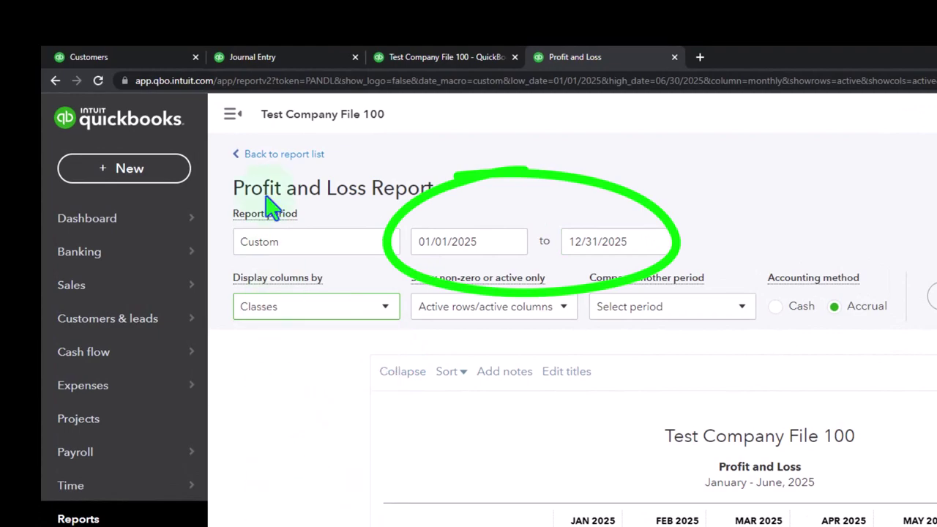
click(231, 114)
click(936, 297)
scroll(828, 313, down, 5)
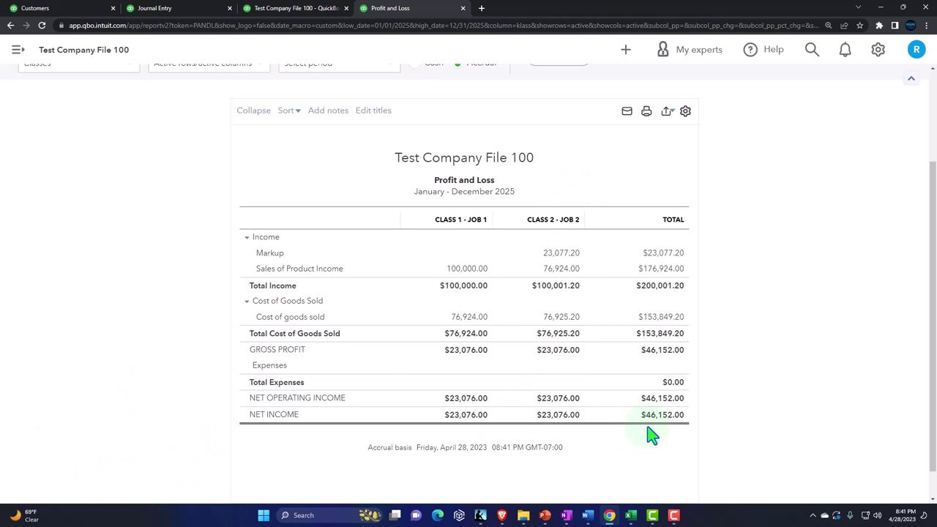
Step: Duplicate the Profit and Loss report in a new browser tab and open the Project Profitability Summary report there
right_click(437, 11)
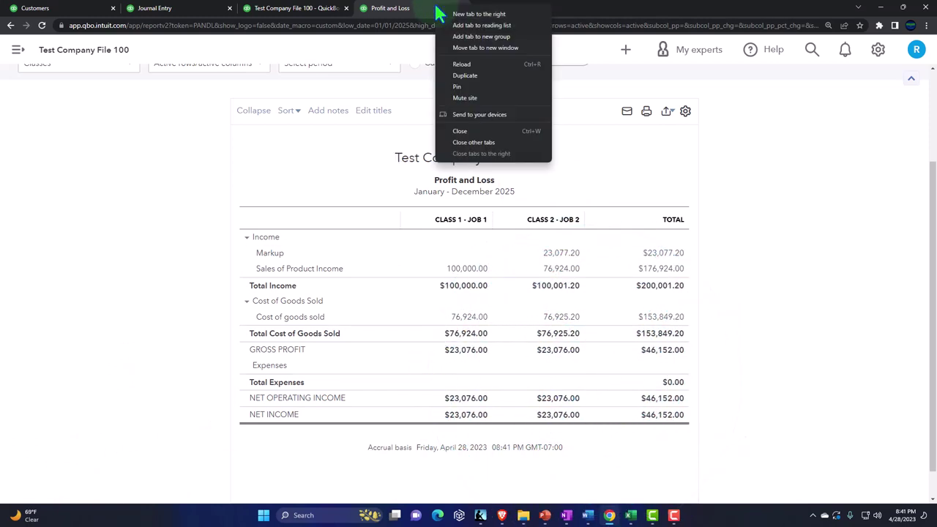
click(463, 76)
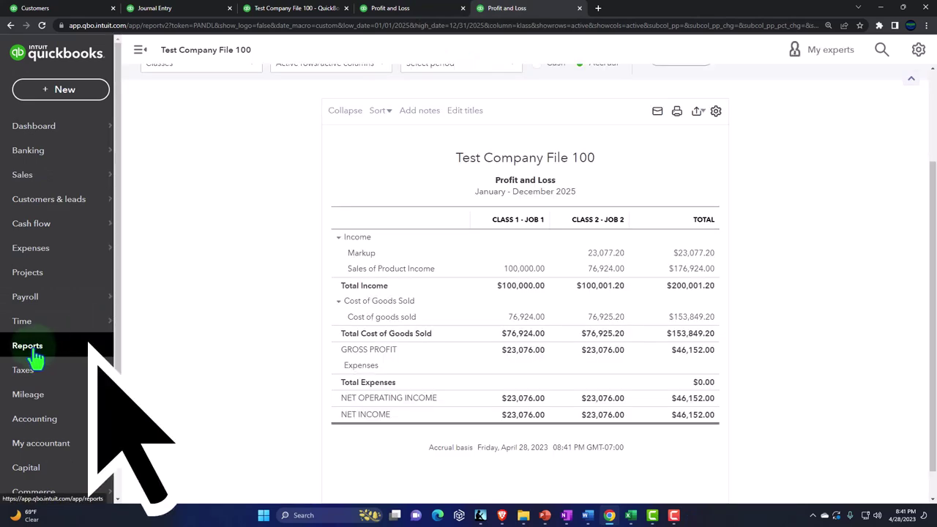
click(33, 351)
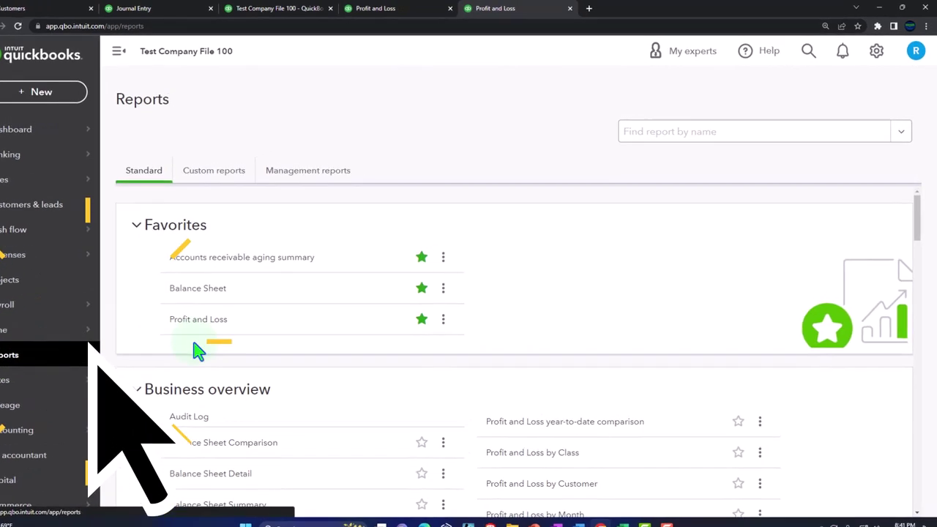
click(681, 133)
text(pro)
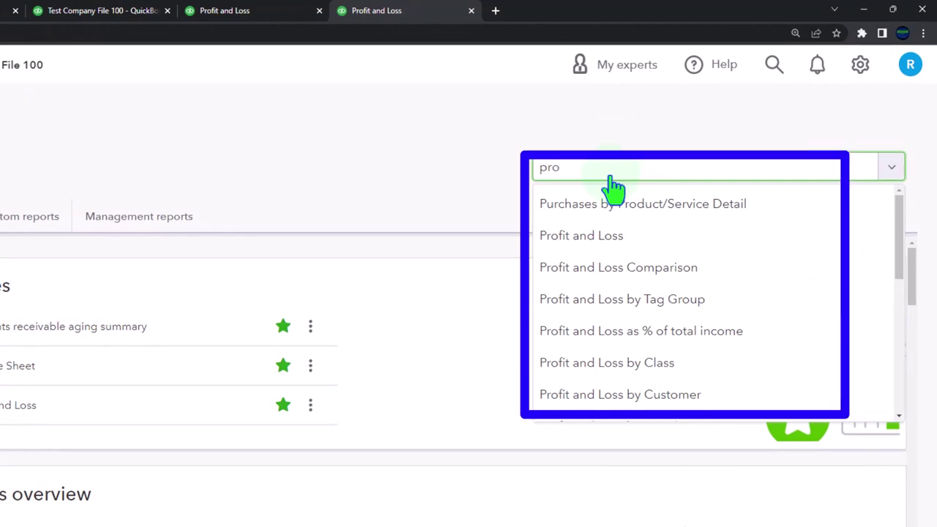
text(j)
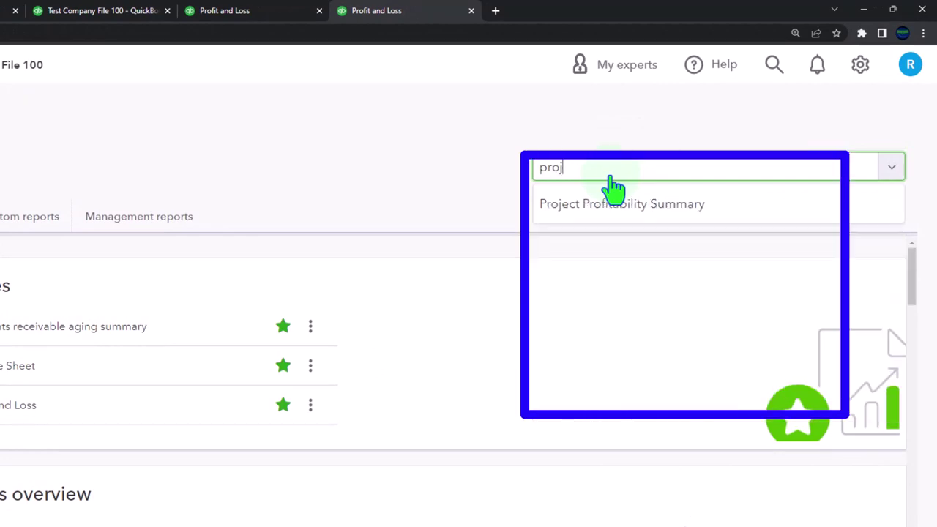
click(613, 191)
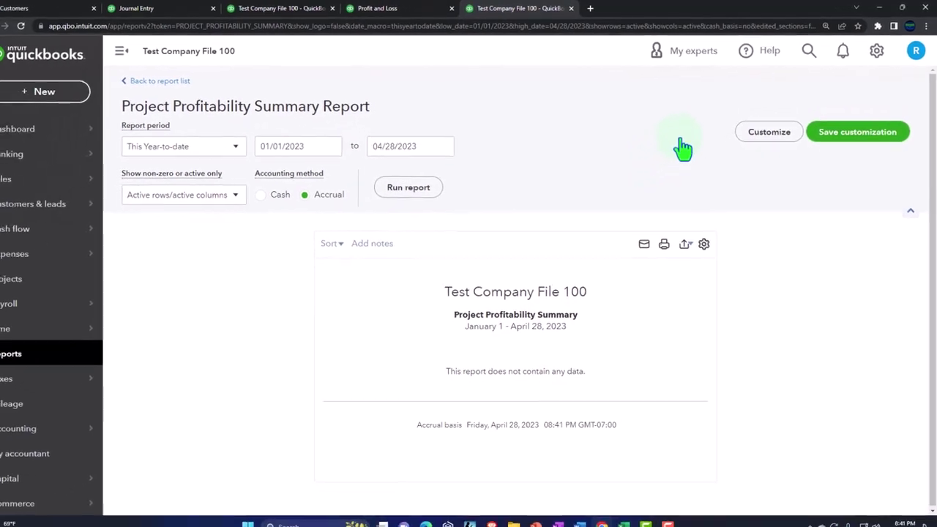
Step: Run the Project Profitability Summary for 01/01/2025 to 12/31/2025 and collapse the navigation menu
click(249, 160)
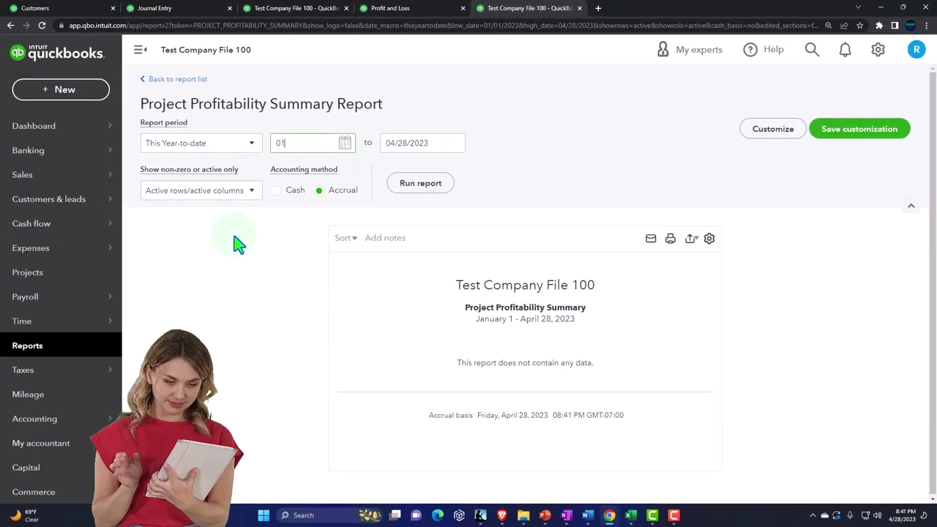
text(01/01/2025)
key(Tab)
text(12/31/2025)
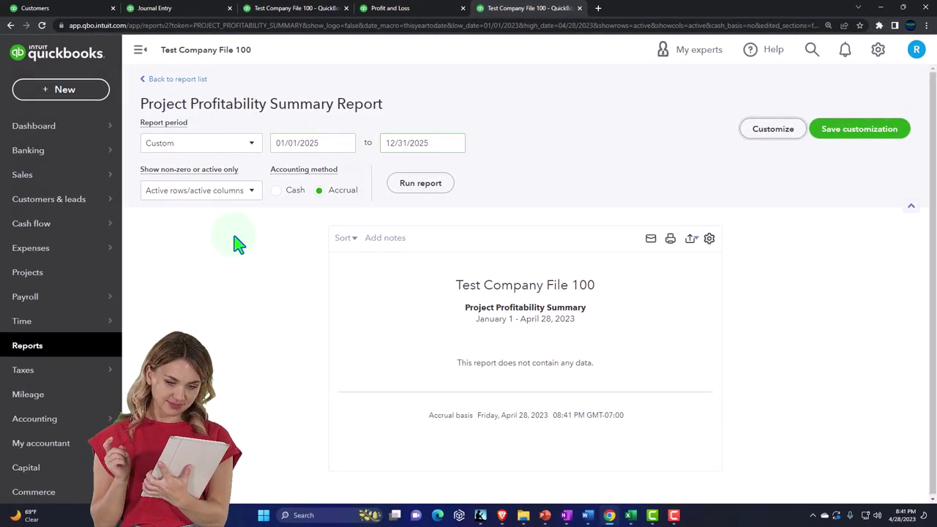
click(423, 187)
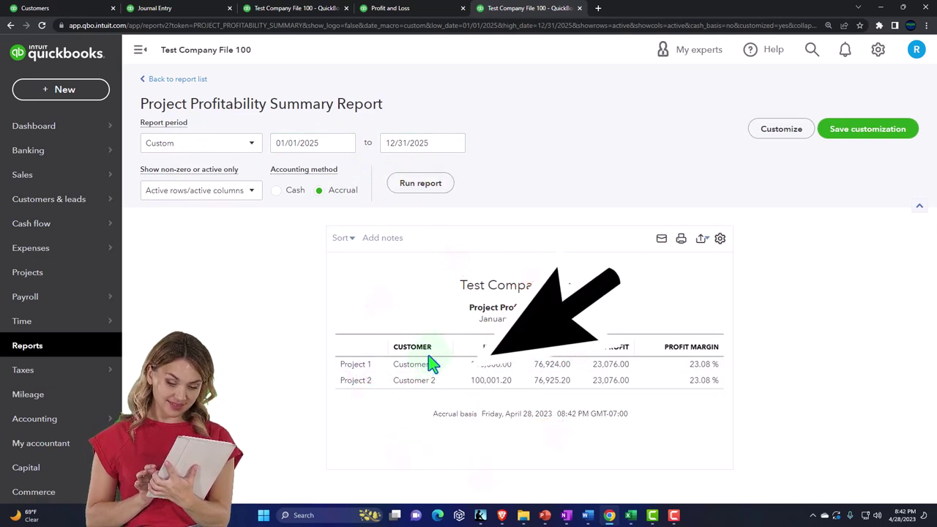
click(140, 49)
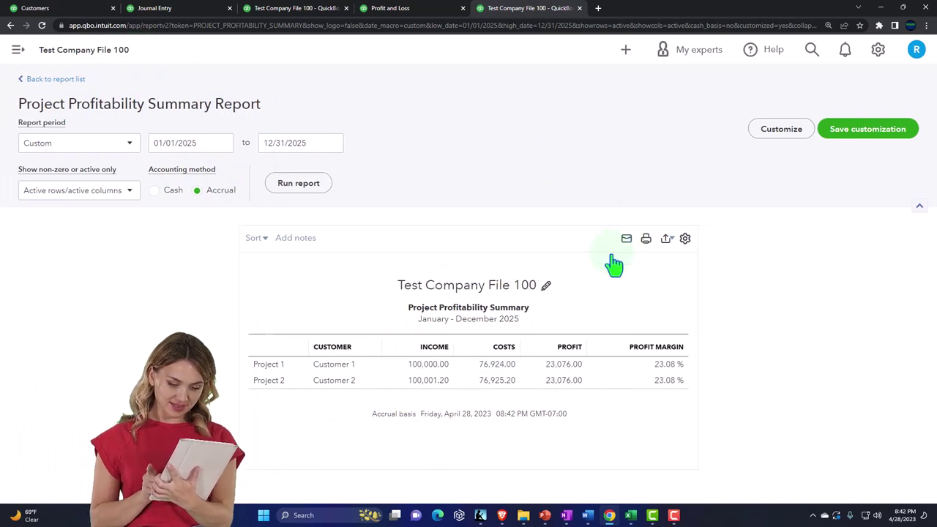
Step: Customize the Project Profitability Summary to filter Project Status to In progress, and rerun the report
click(782, 132)
scroll(689, 287, down, 1)
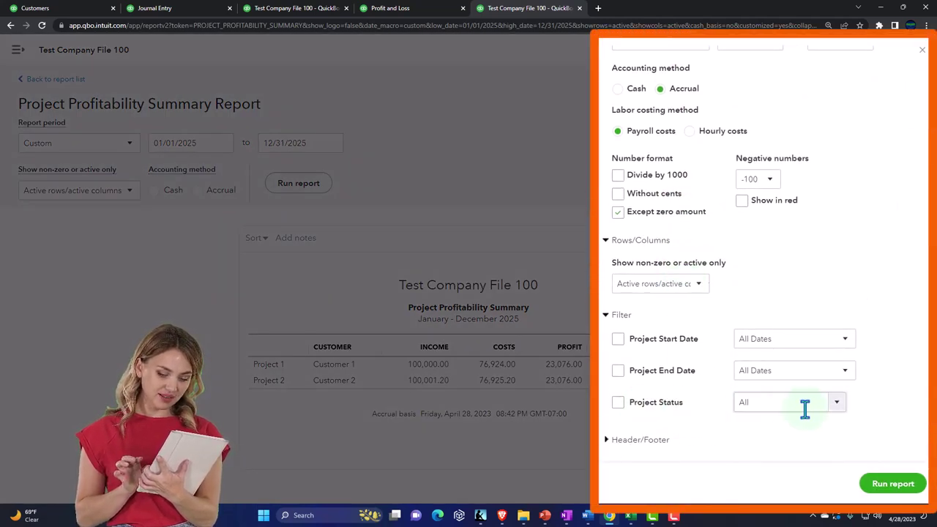
click(837, 405)
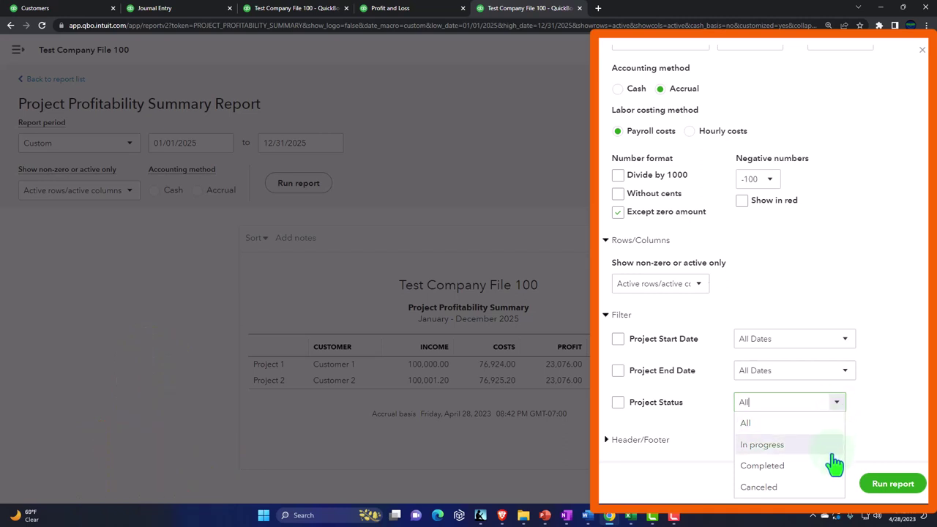
click(792, 450)
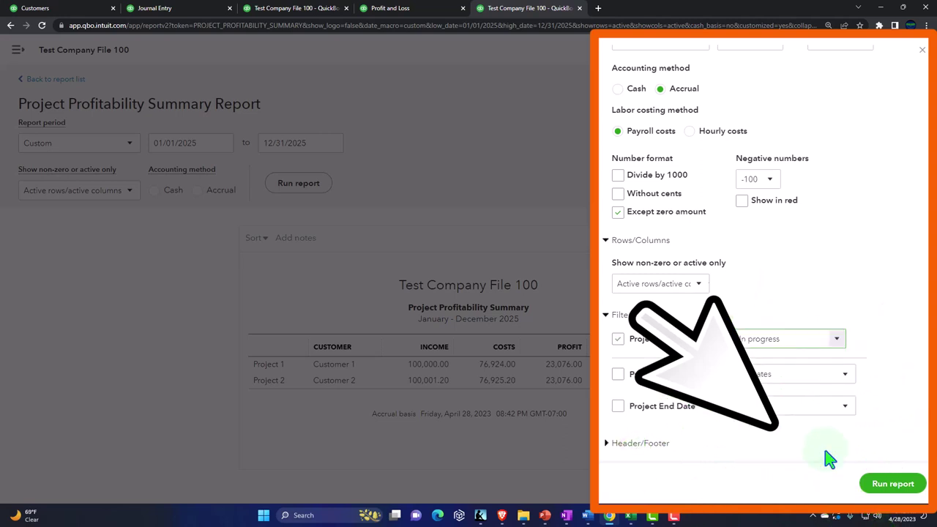
click(879, 484)
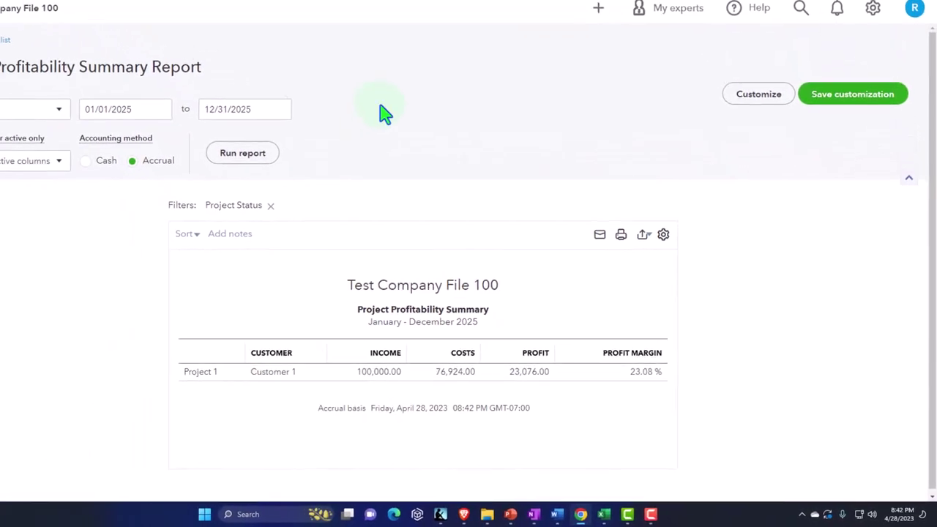
Step: Look back at the Profit and Loss by class, and open the Profit and Loss by Tag Group report in a duplicate of the project summary tab
click(394, 9)
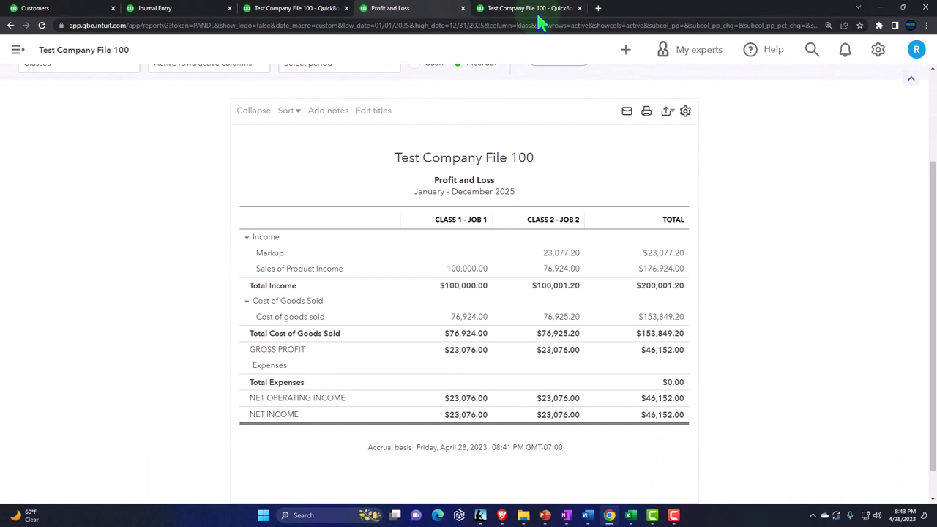
click(538, 13)
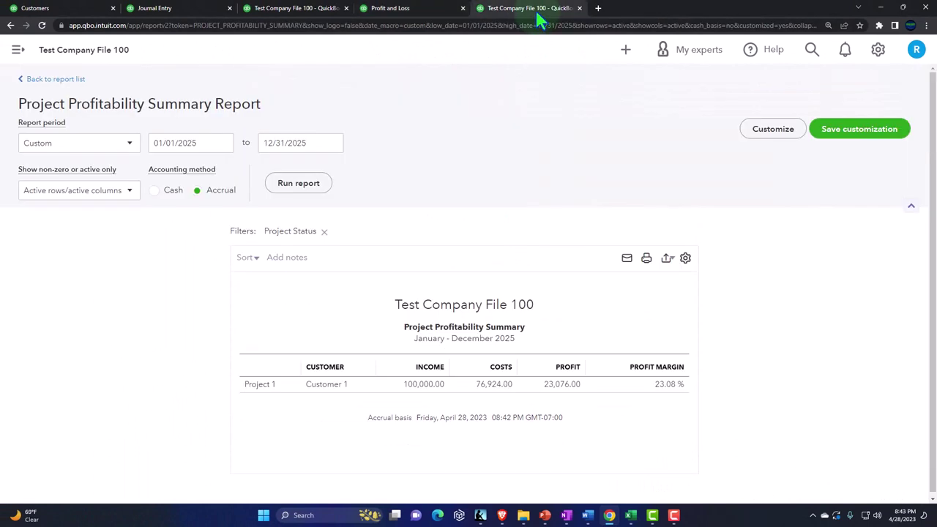
right_click(538, 13)
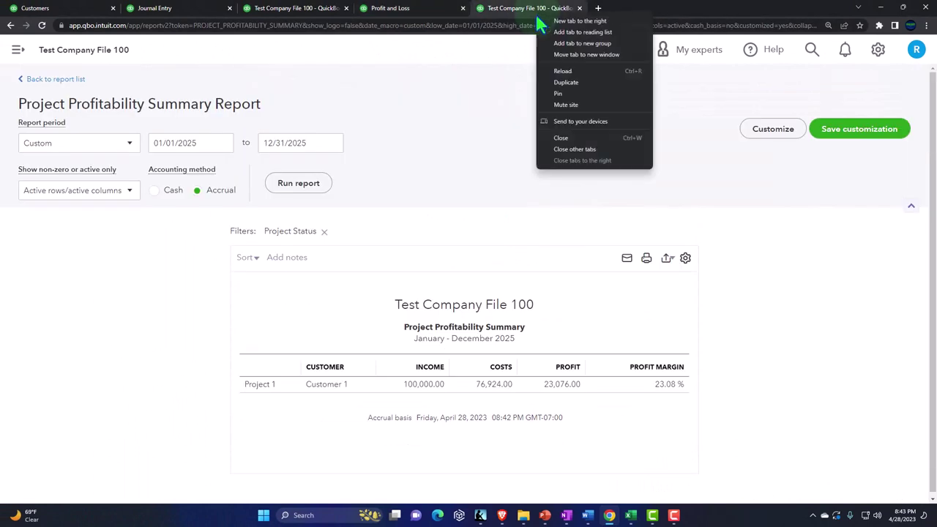
click(574, 82)
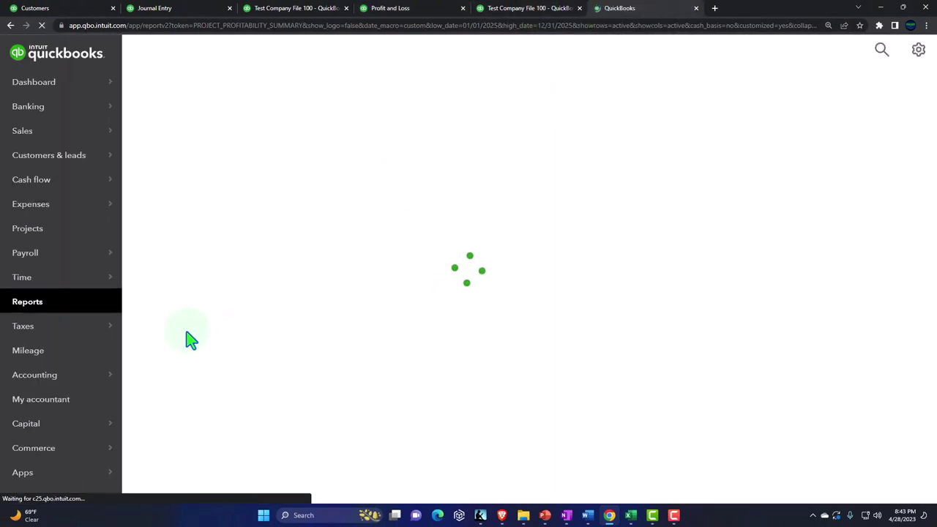
click(27, 356)
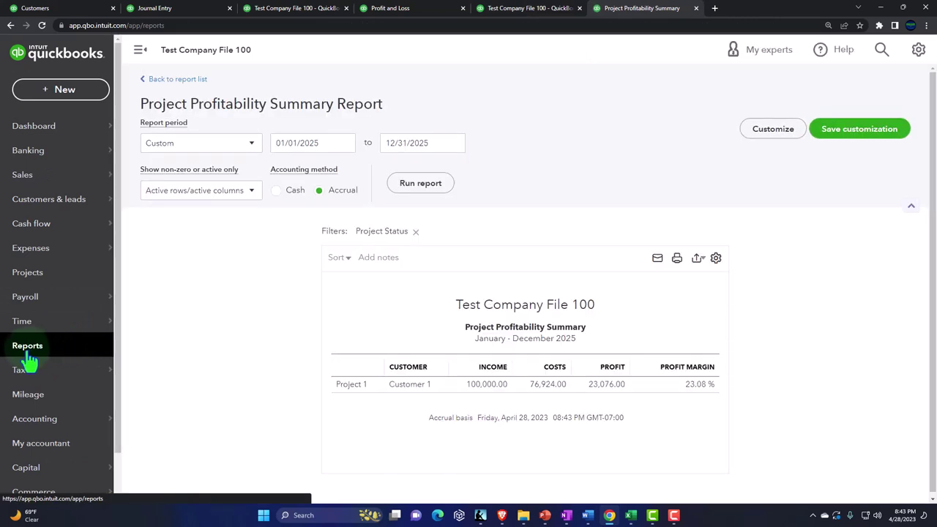
click(677, 136)
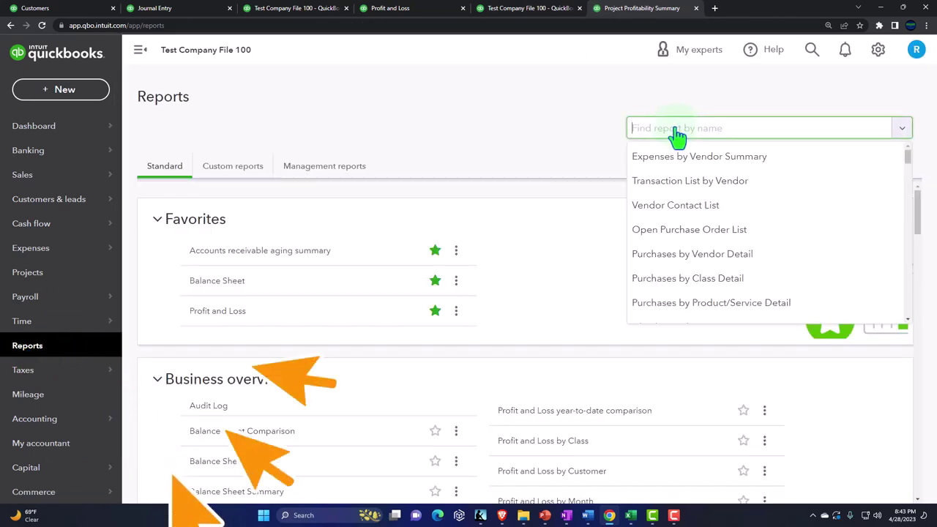
text(tag)
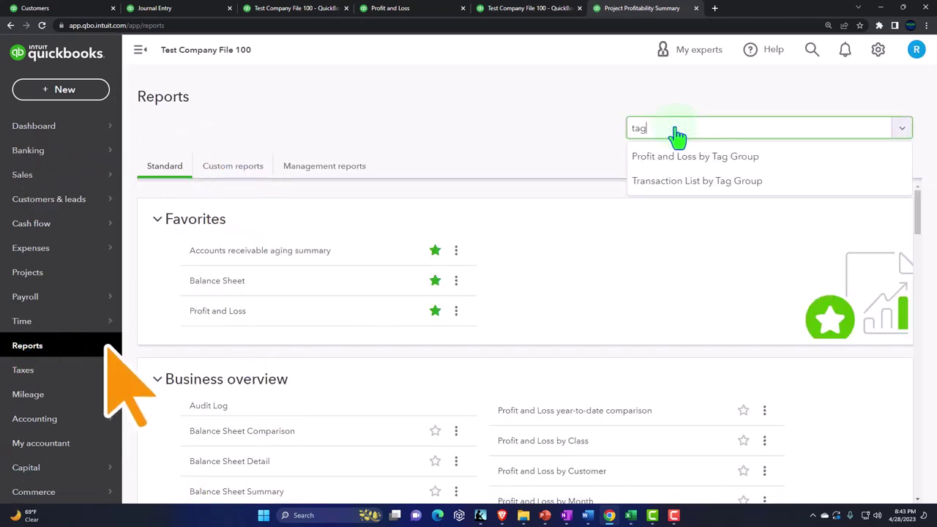
key(Down)
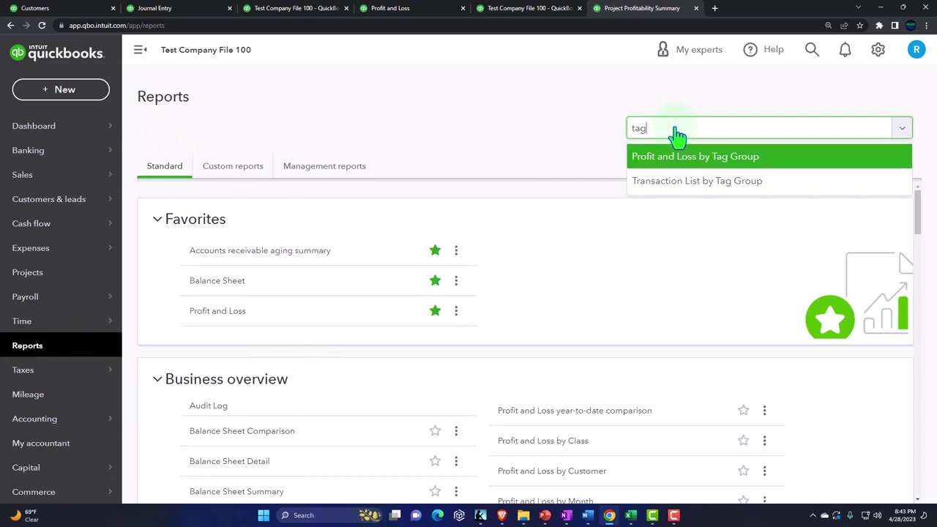
key(Return)
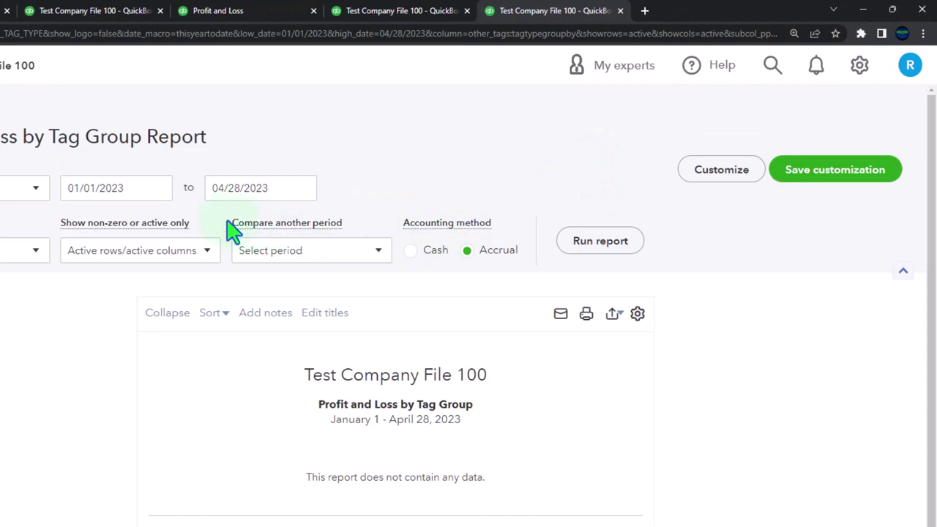
Step: Run the Profit and Loss by Tag Group report for 01/01/2025 to 12/31/2025, and collapse the navigation menu
click(142, 189)
text(0)
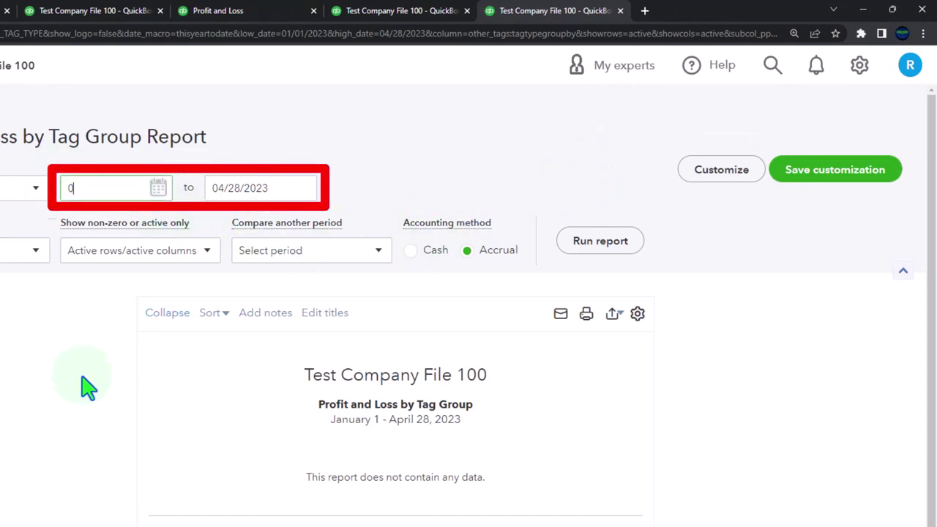
text(1/01/2025)
key(Tab)
text(12)
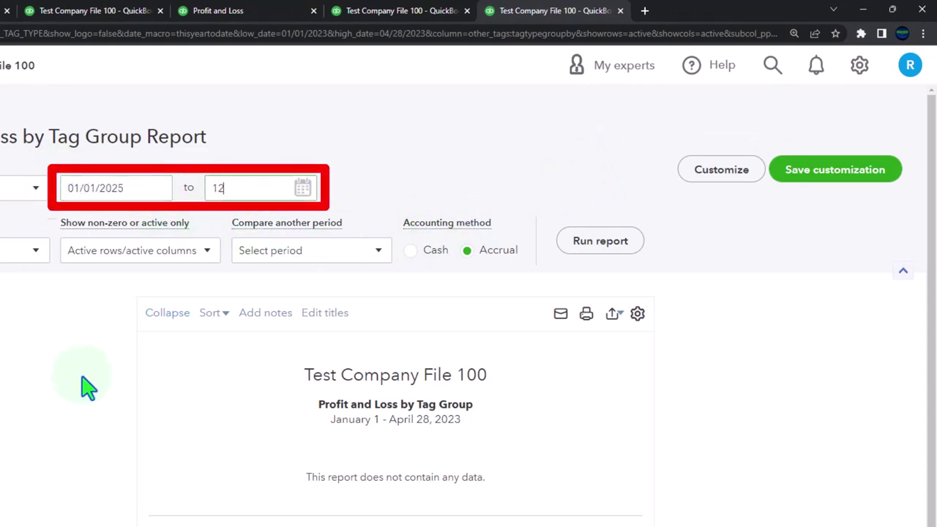
text(312025)
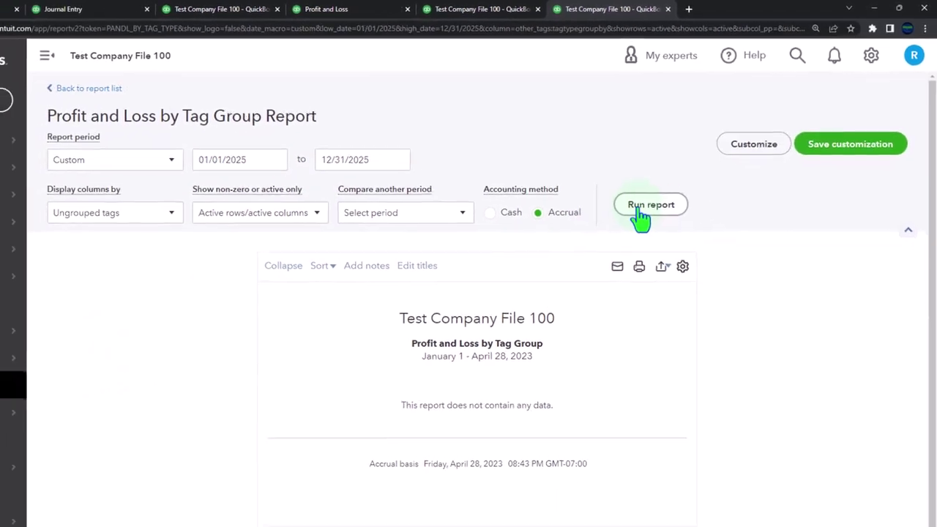
click(600, 241)
scroll(601, 241, down, 2)
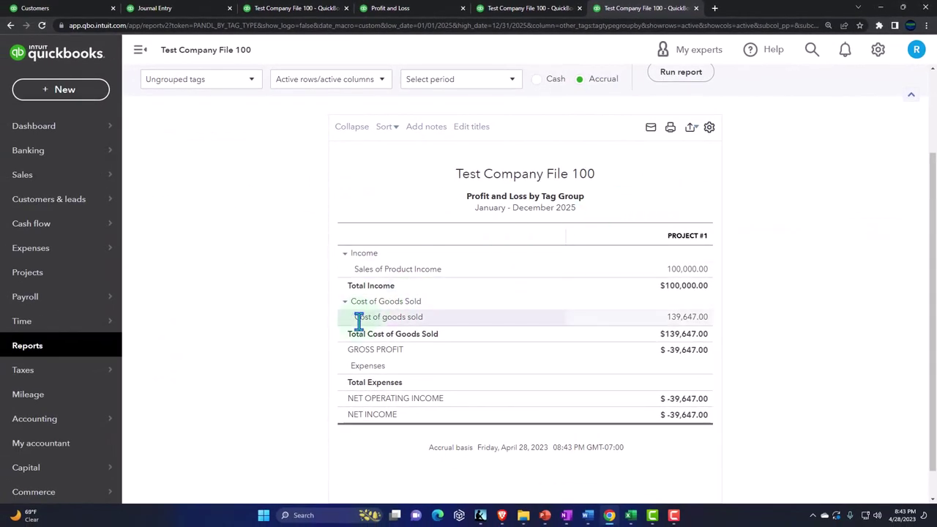
click(139, 50)
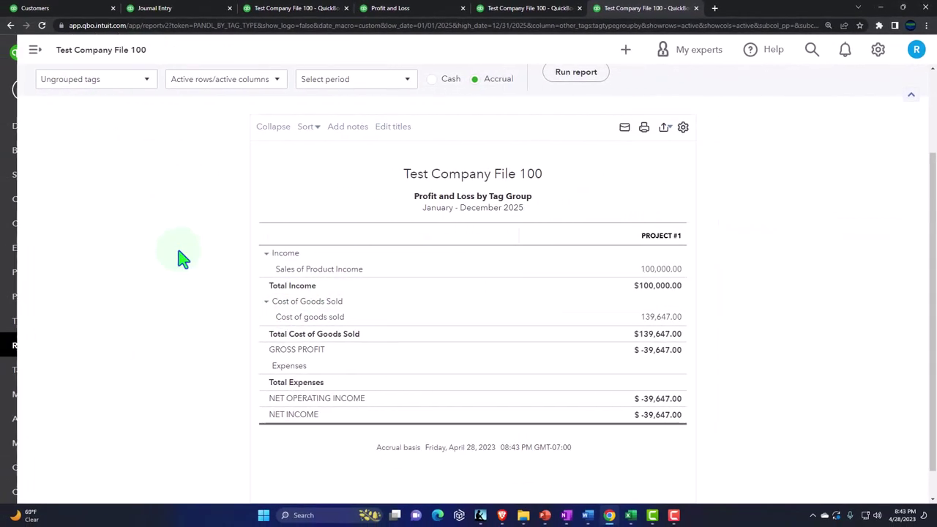
scroll(183, 335, up, 2)
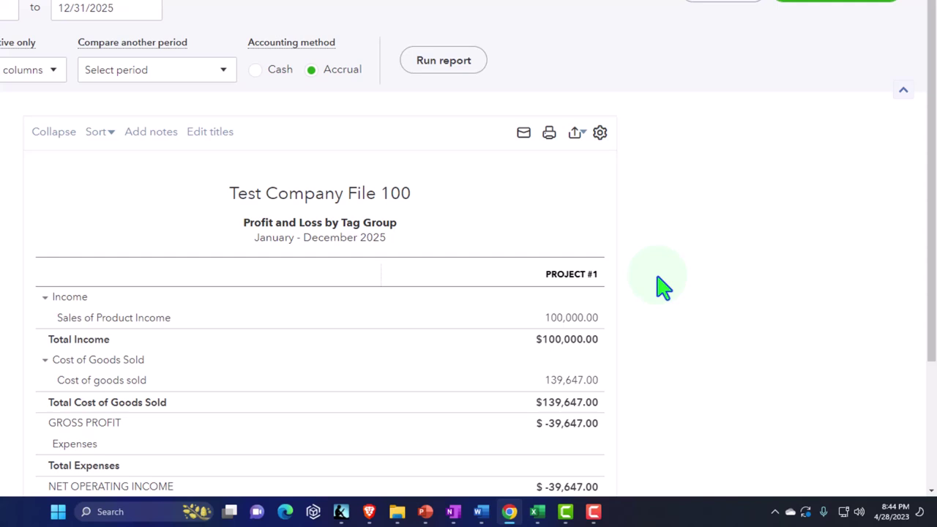
scroll(663, 285, down, 1)
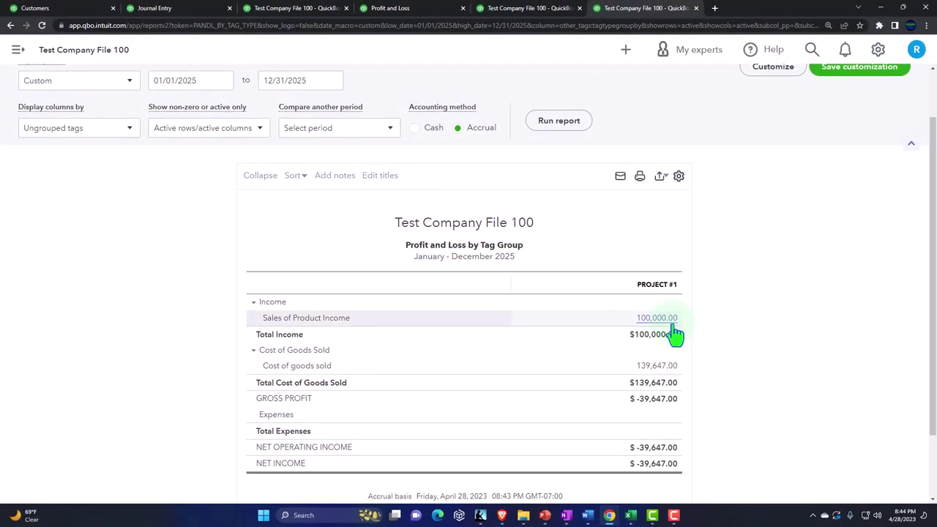
Step: Compare the Project Profitability Summary with the Profit and Loss by class for both jobs
click(500, 11)
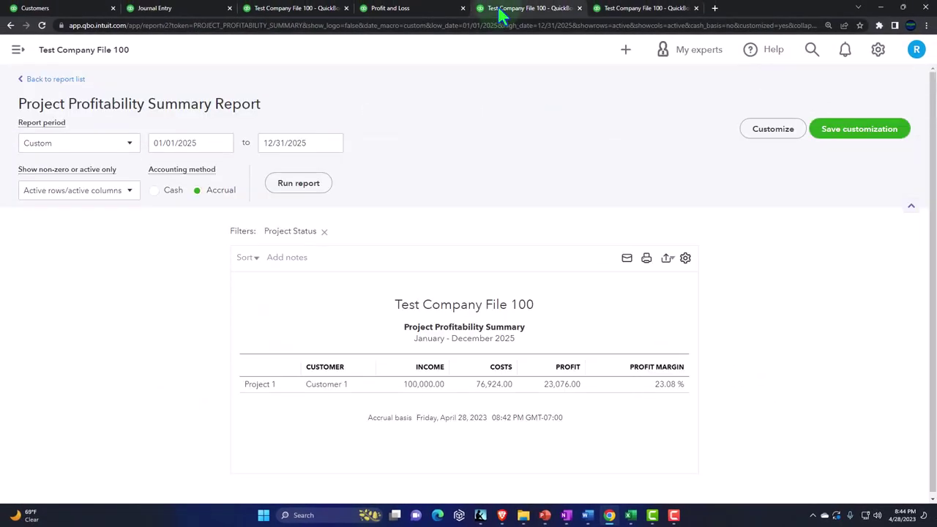
click(430, 10)
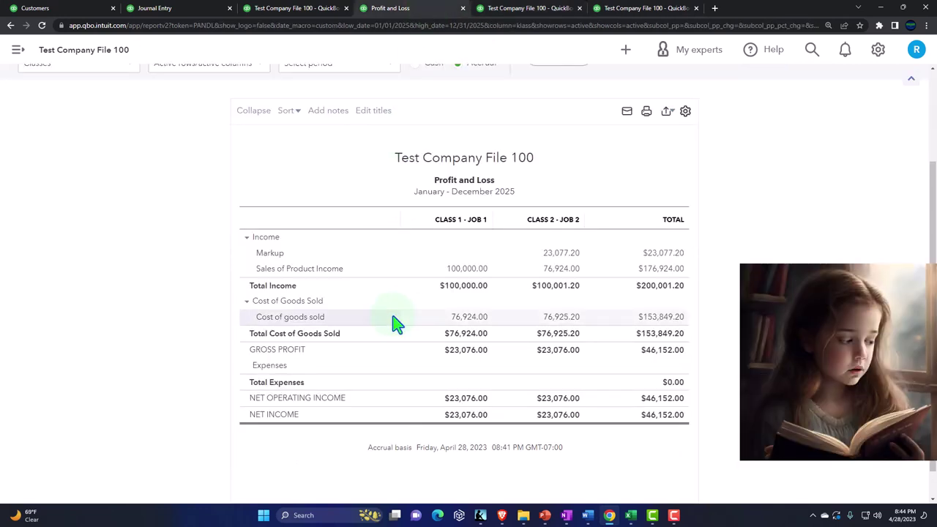
click(516, 10)
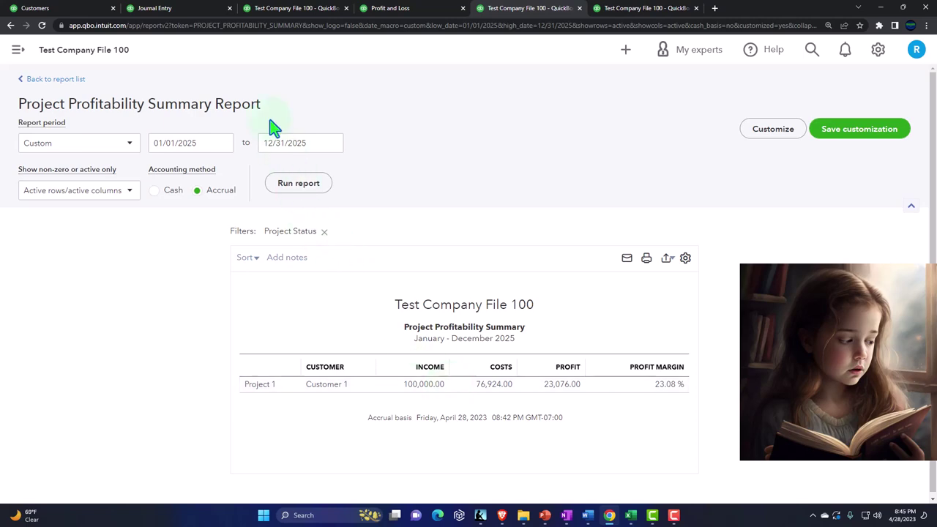
Step: Review the 2025 Balance Sheet by class, checking the Work In Progress and Billings balances of both jobs
click(189, 10)
scroll(297, 355, down, 2)
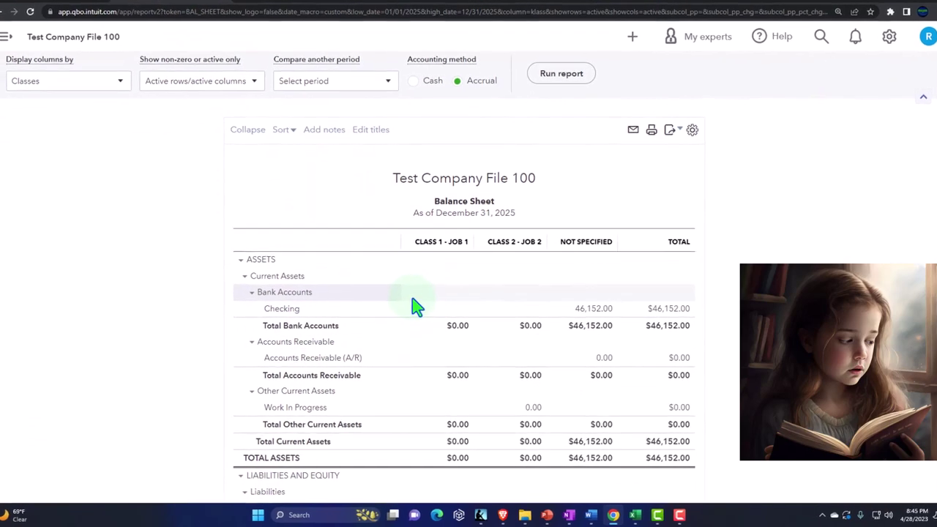
scroll(409, 270, down, 2)
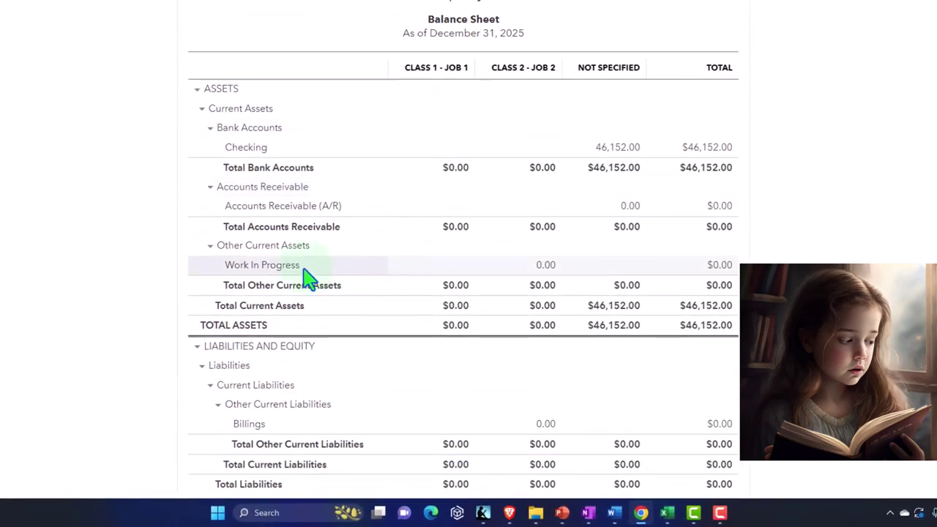
scroll(307, 278, down, 1)
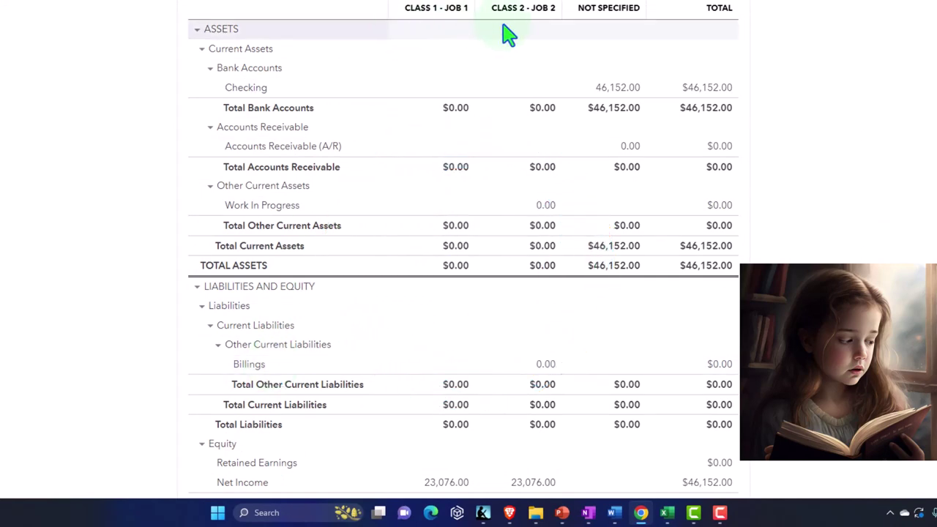
Step: Examine the transactions behind the Work In Progress balance of Class 2 - Job 2, and return to the Balance Sheet
click(545, 208)
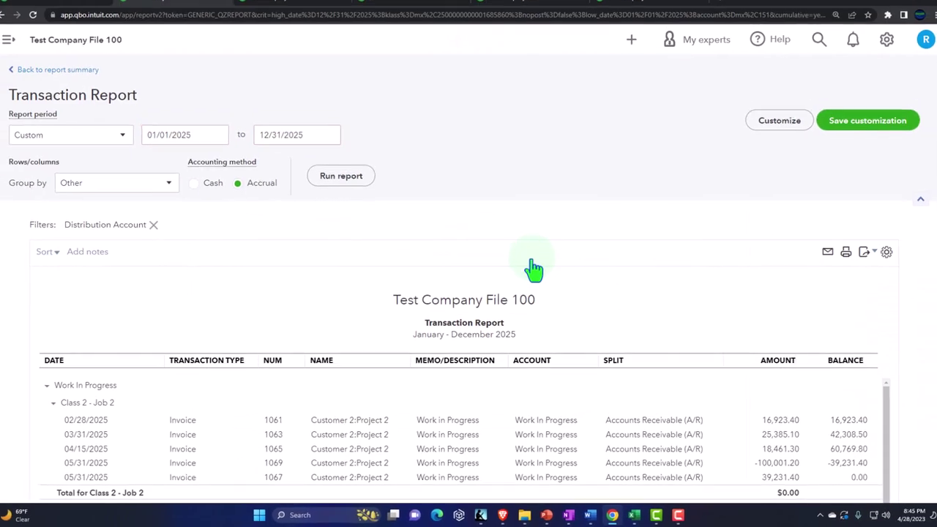
scroll(532, 274, down, 1)
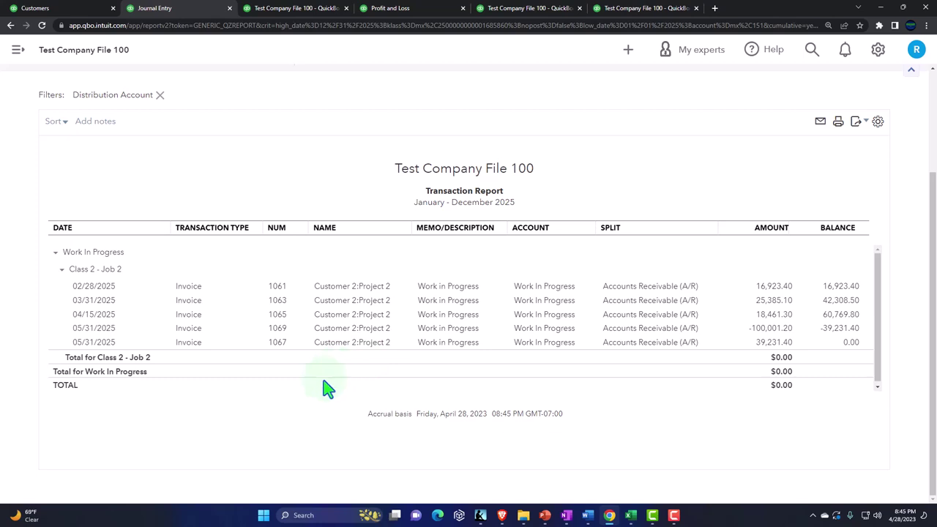
scroll(306, 402, up, 2)
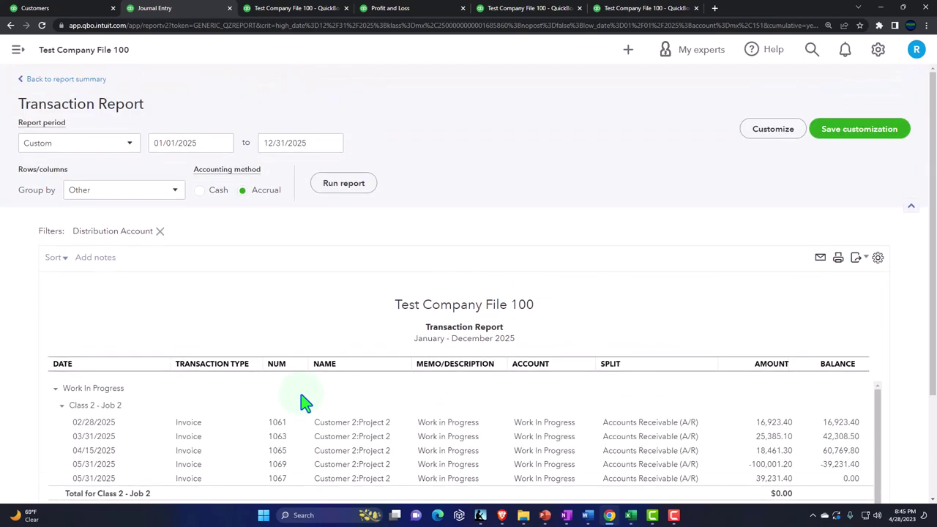
click(83, 83)
Step: Open the Projects list, filter it to Completed projects, and switch the status filter to All statuses
click(74, 10)
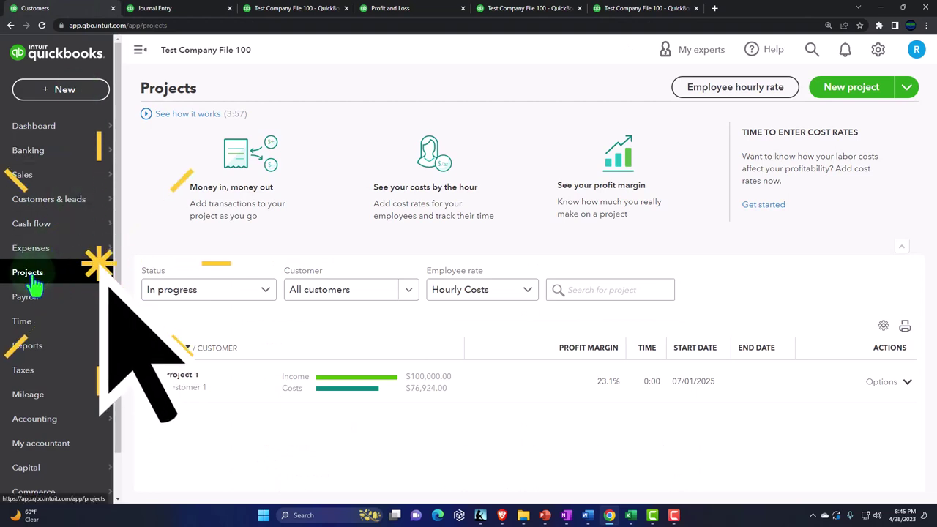
click(264, 292)
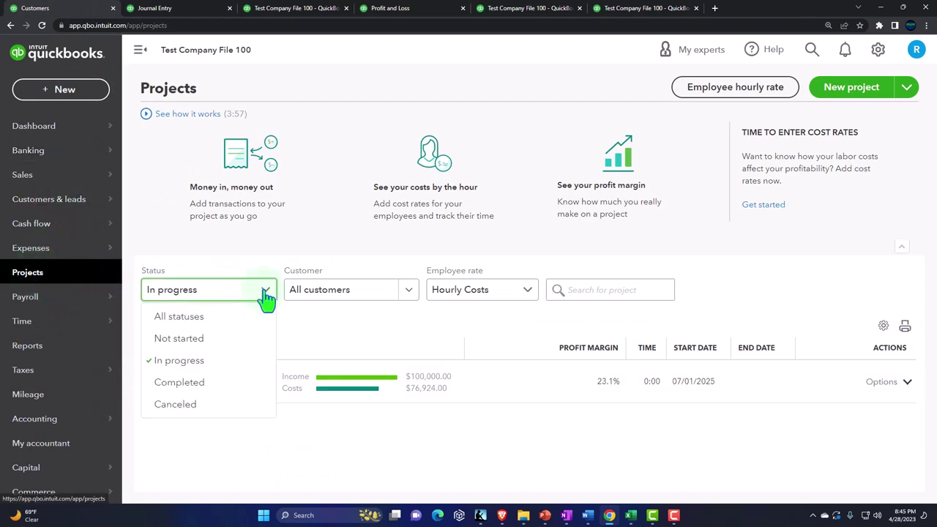
click(199, 383)
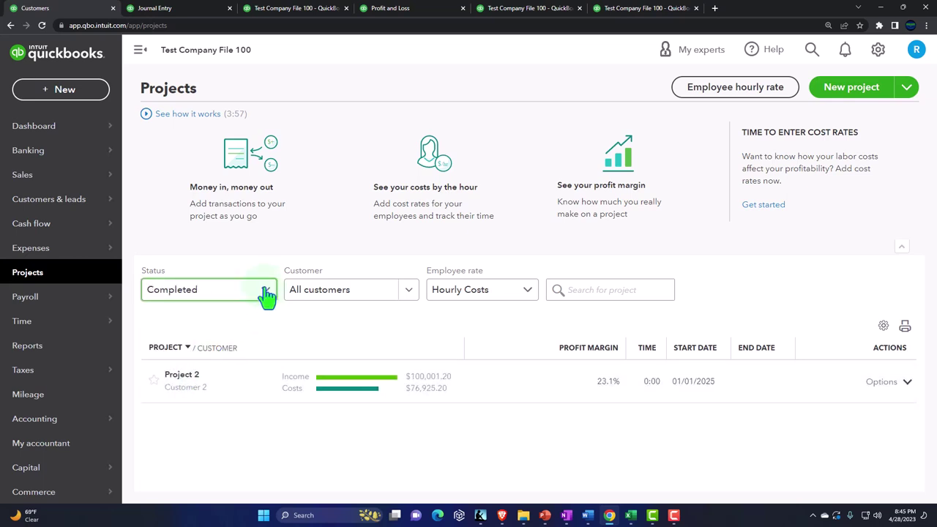
click(243, 319)
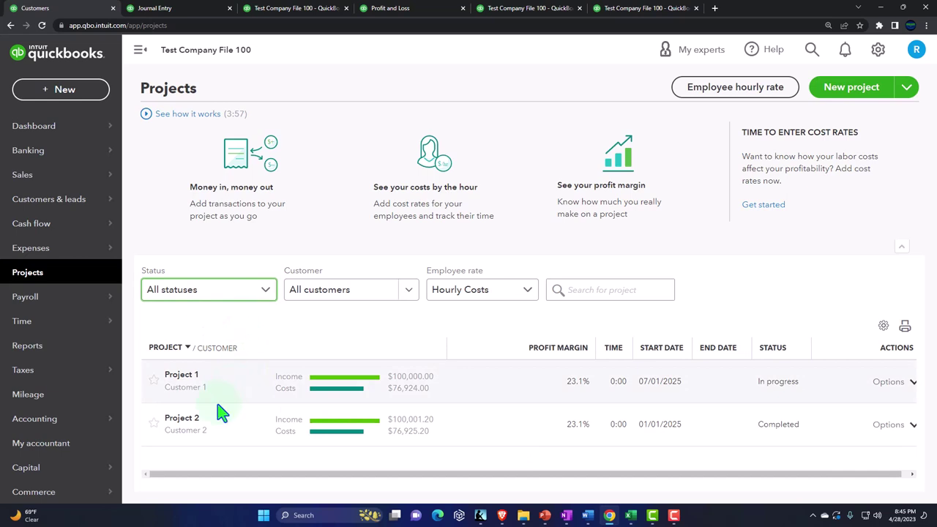
Step: Open Project 2, collapse the navigation menu, and open its Project Profitability report from the project reports
click(193, 430)
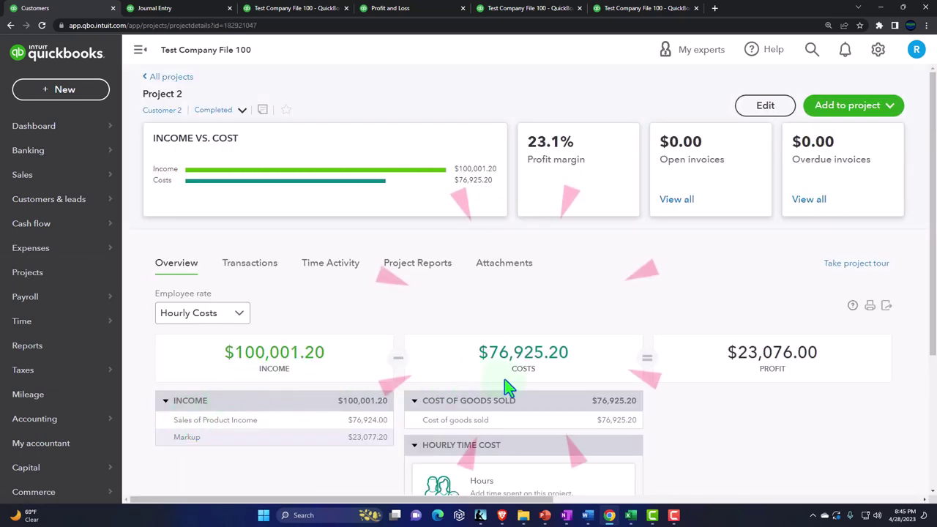
click(141, 51)
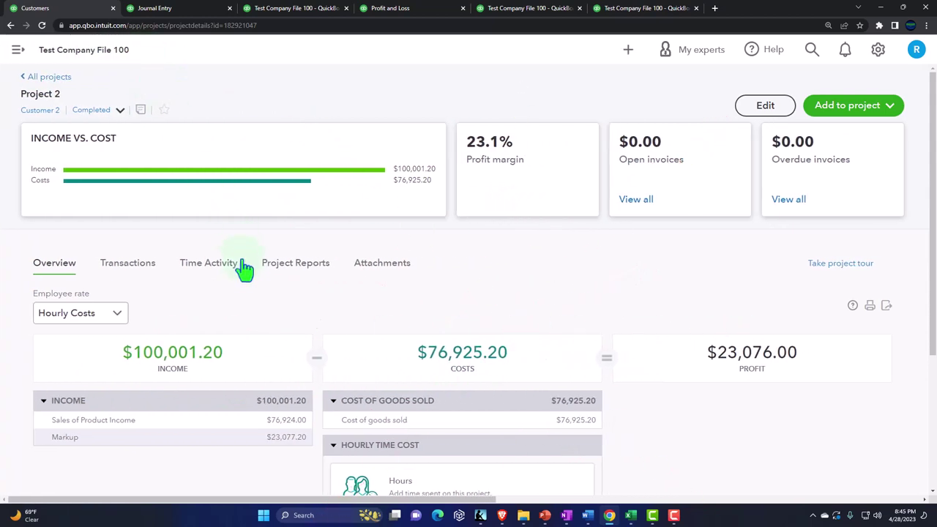
click(277, 273)
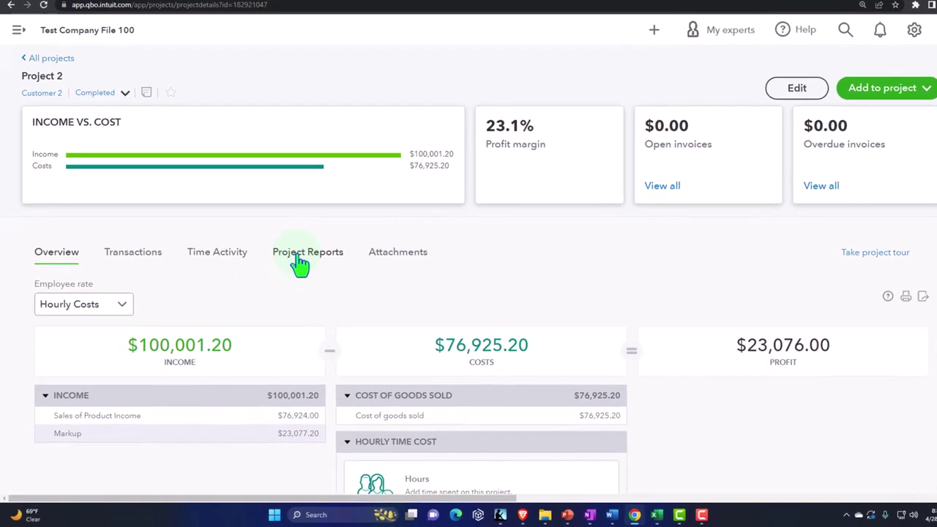
click(229, 272)
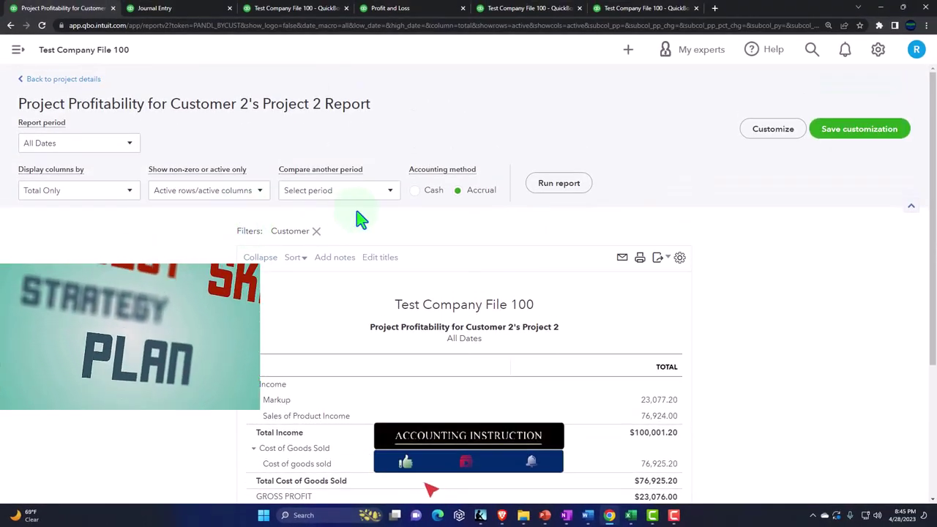
scroll(361, 224, down, 2)
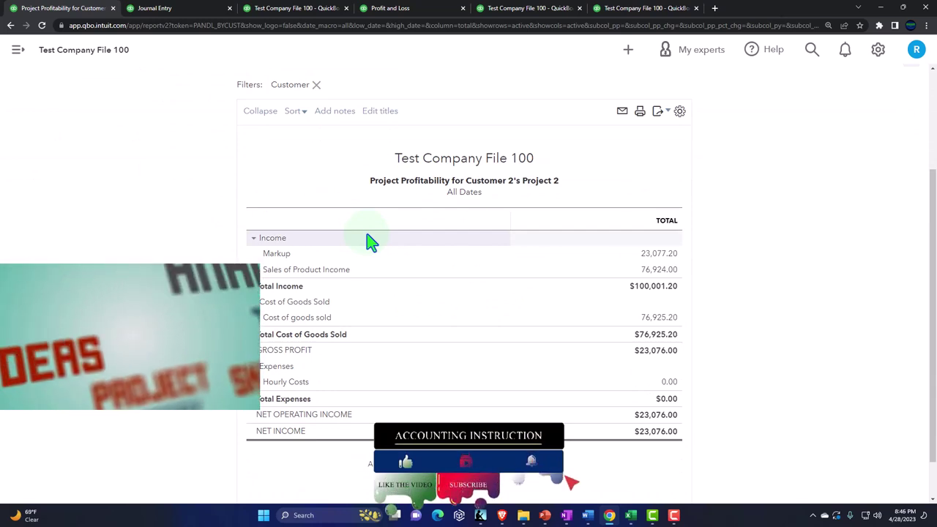
Step: Compare the Profit and Loss by class, the Balance Sheet by class and the Project Profitability Summary
click(392, 8)
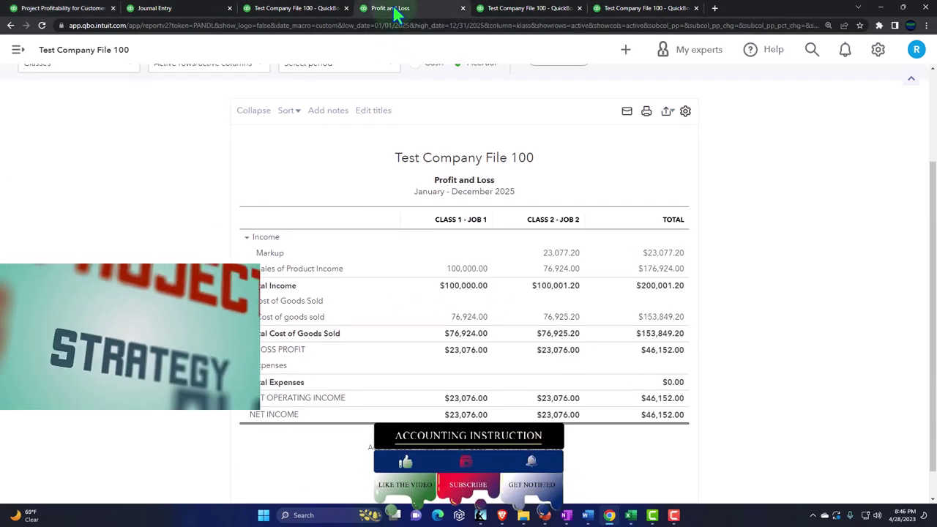
scroll(373, 130, up, 3)
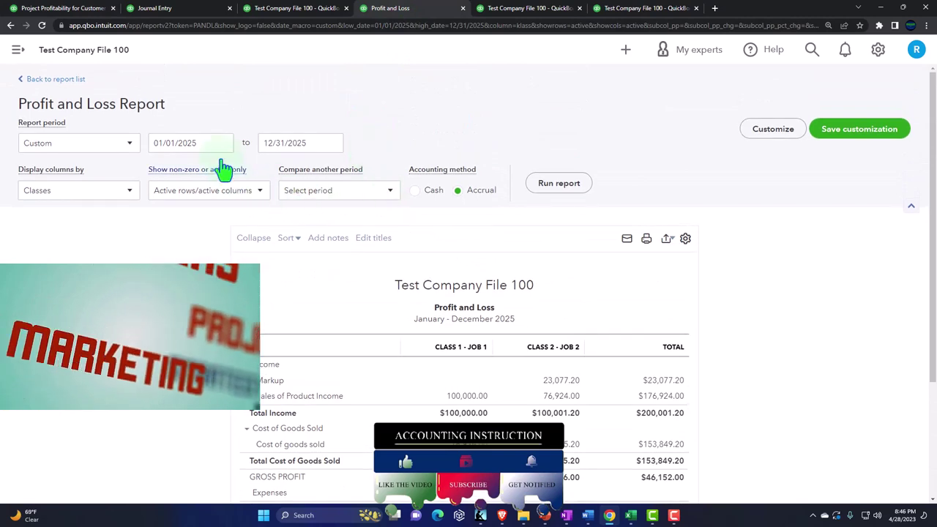
click(157, 9)
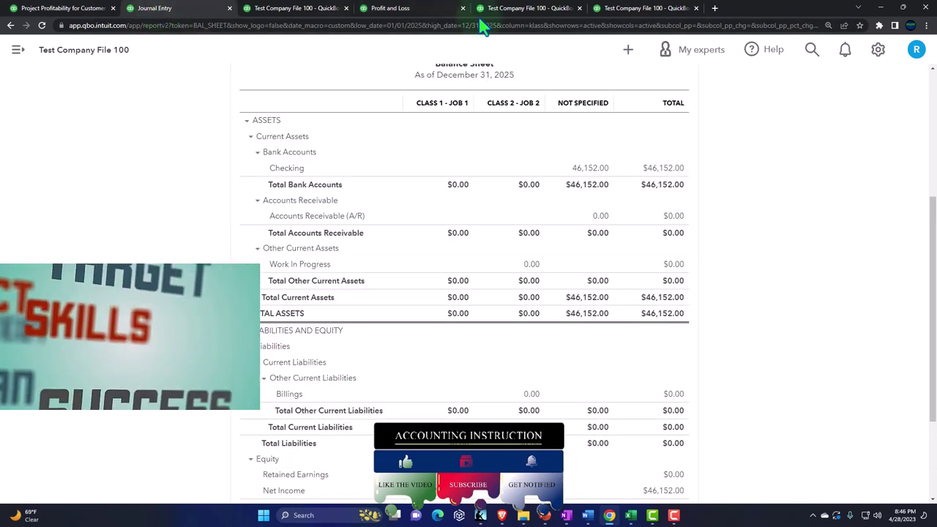
click(546, 9)
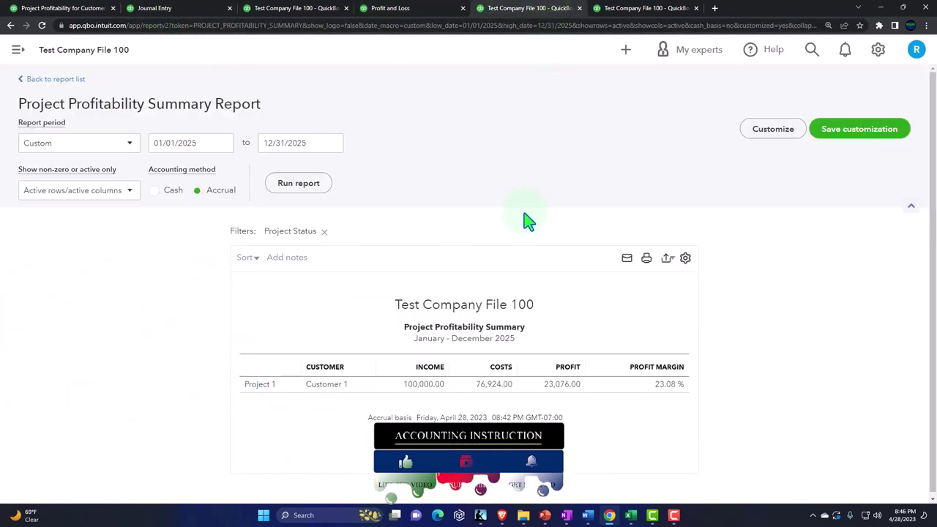
click(176, 11)
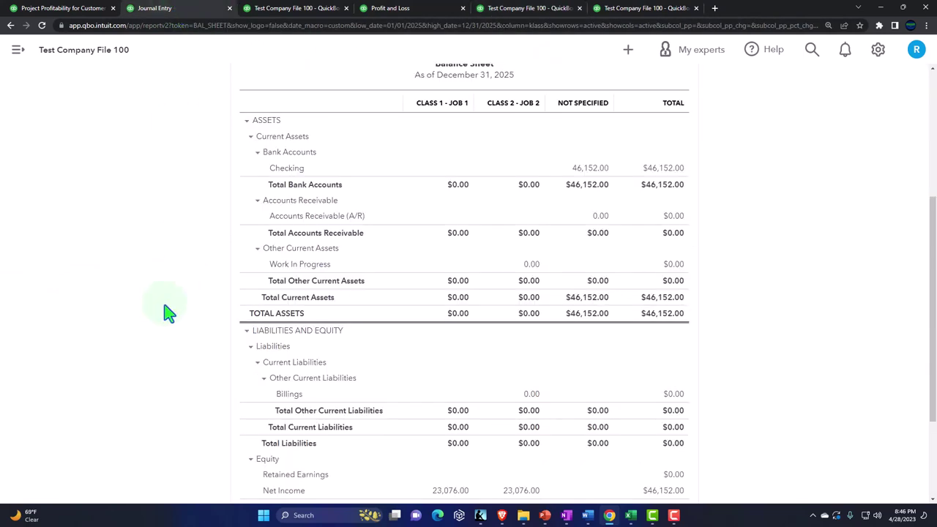
Step: Go back to the Project 2 profitability report, and return from it to the project's overview of income and costs
click(91, 10)
scroll(188, 310, up, 3)
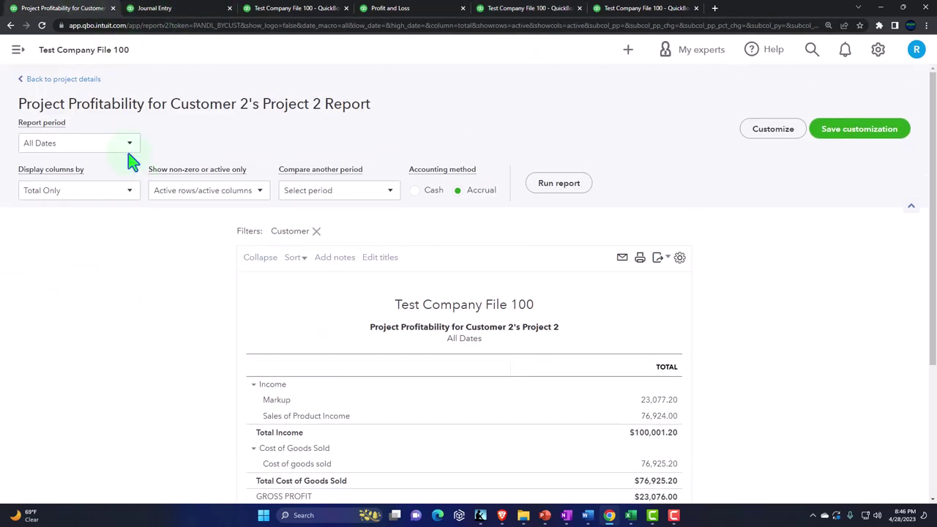
click(76, 80)
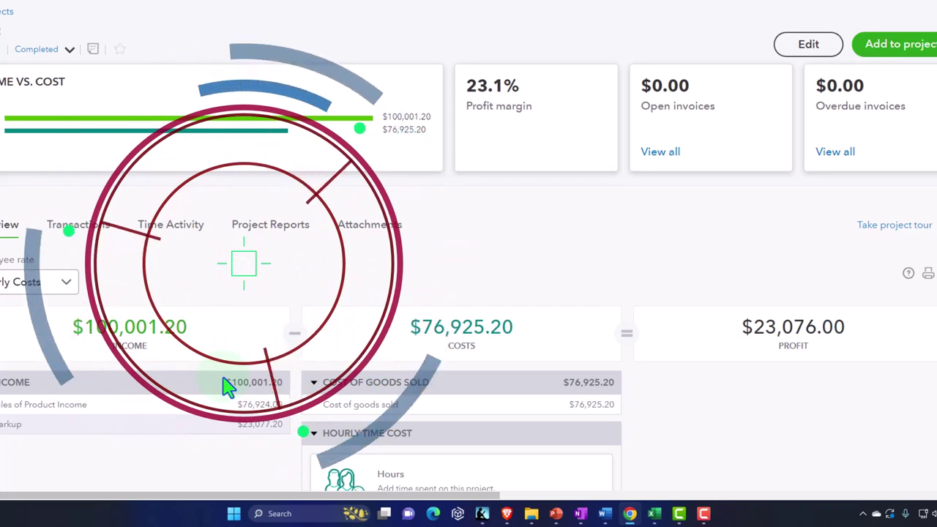
scroll(229, 388, down, 2)
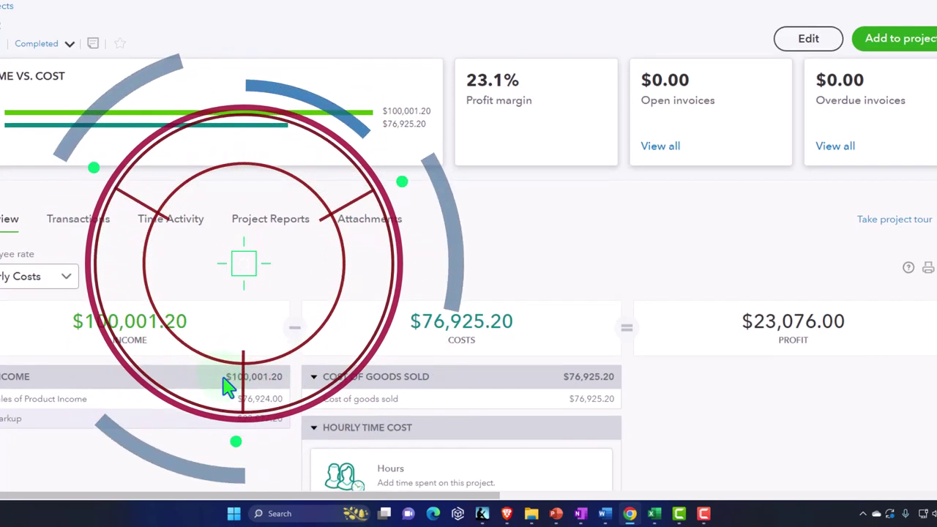